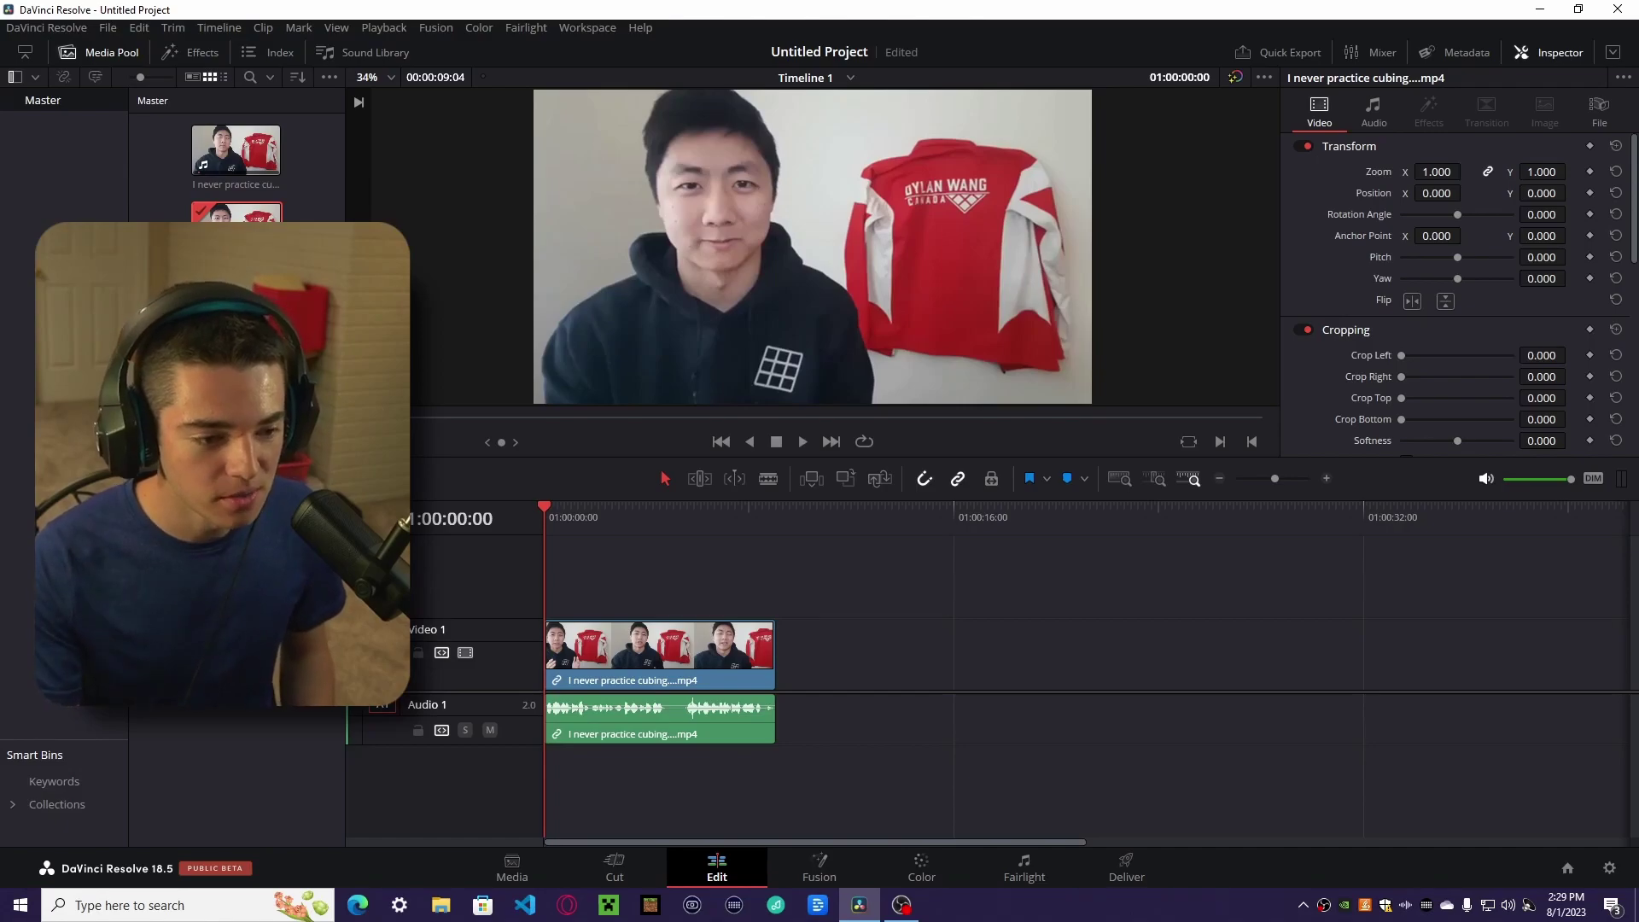
- Set up a delivery render of the timeline with the YouTube 1080p preset and the Downloads folder as its save location
{"action": "mouse_move", "coordinate": [545, 512]}
{"action": "left_mouse_down"}
{"action": "mouse_move", "coordinate": [713, 512]}
{"action": "mouse_move", "coordinate": [545, 512]}
{"action": "left_mouse_up"}
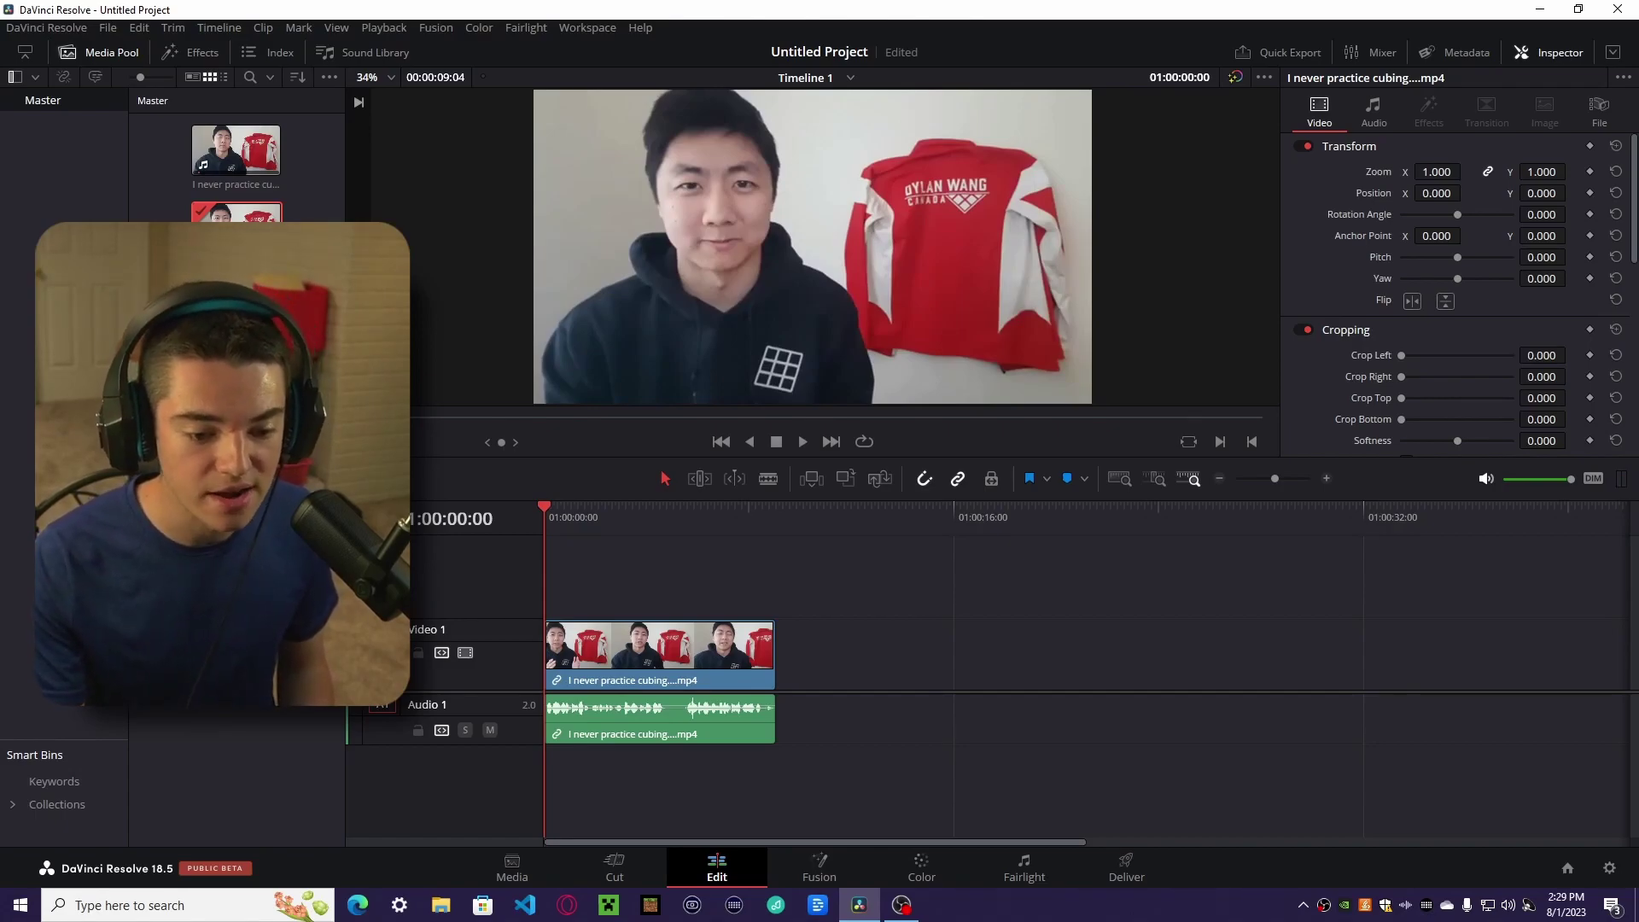
{"action": "left_click", "coordinate": [1127, 869]}
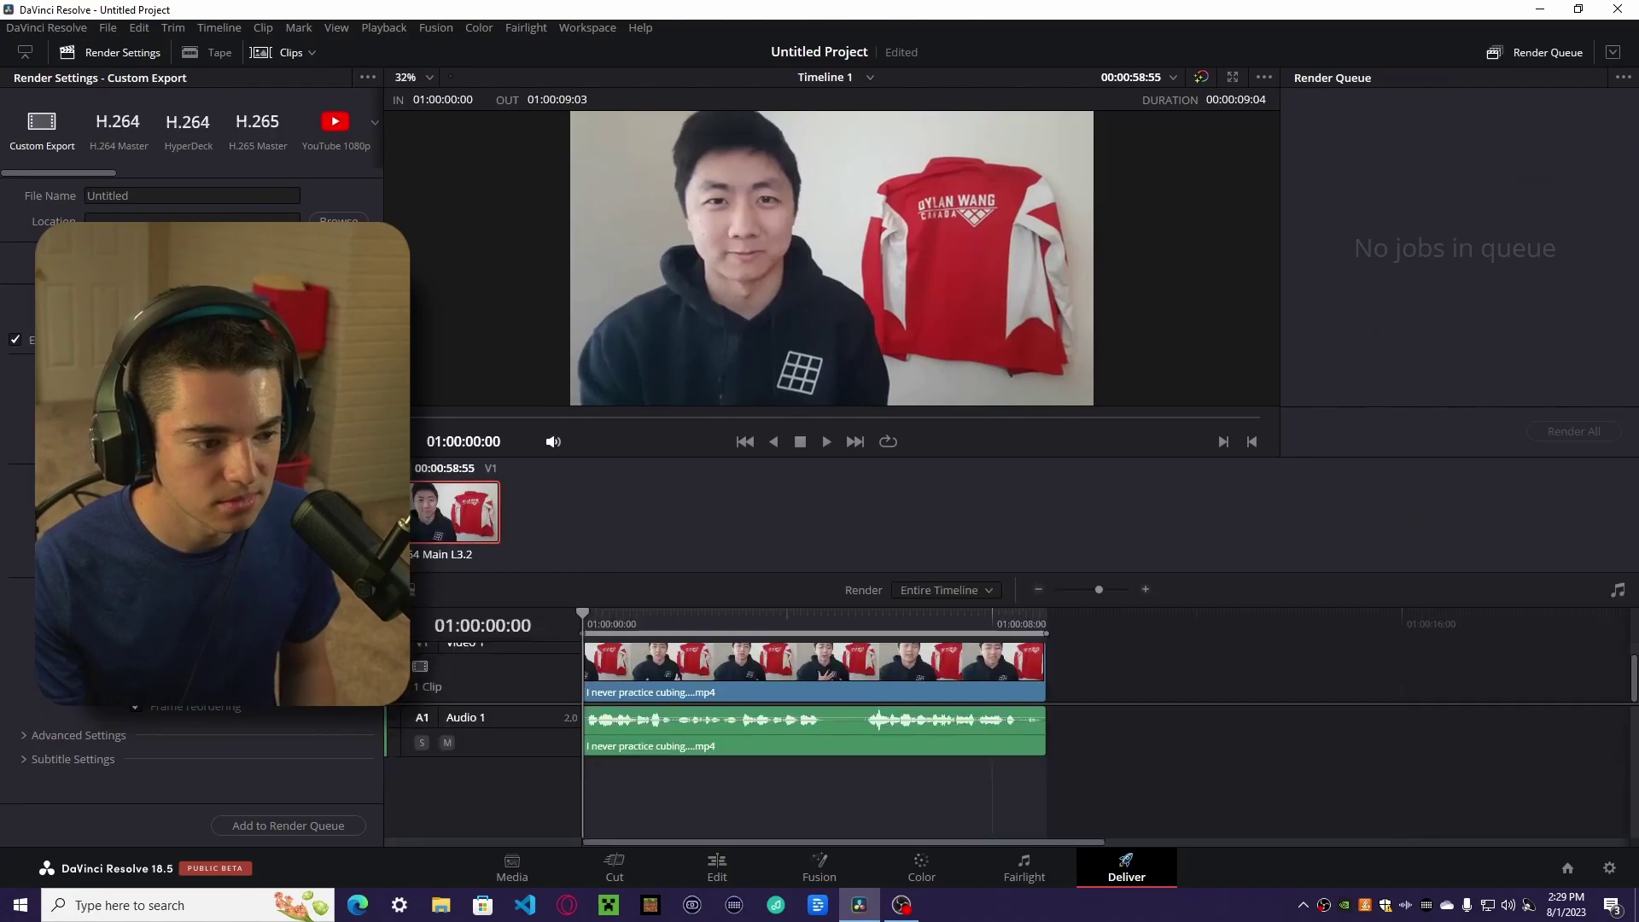
{"action": "left_click", "coordinate": [336, 130]}
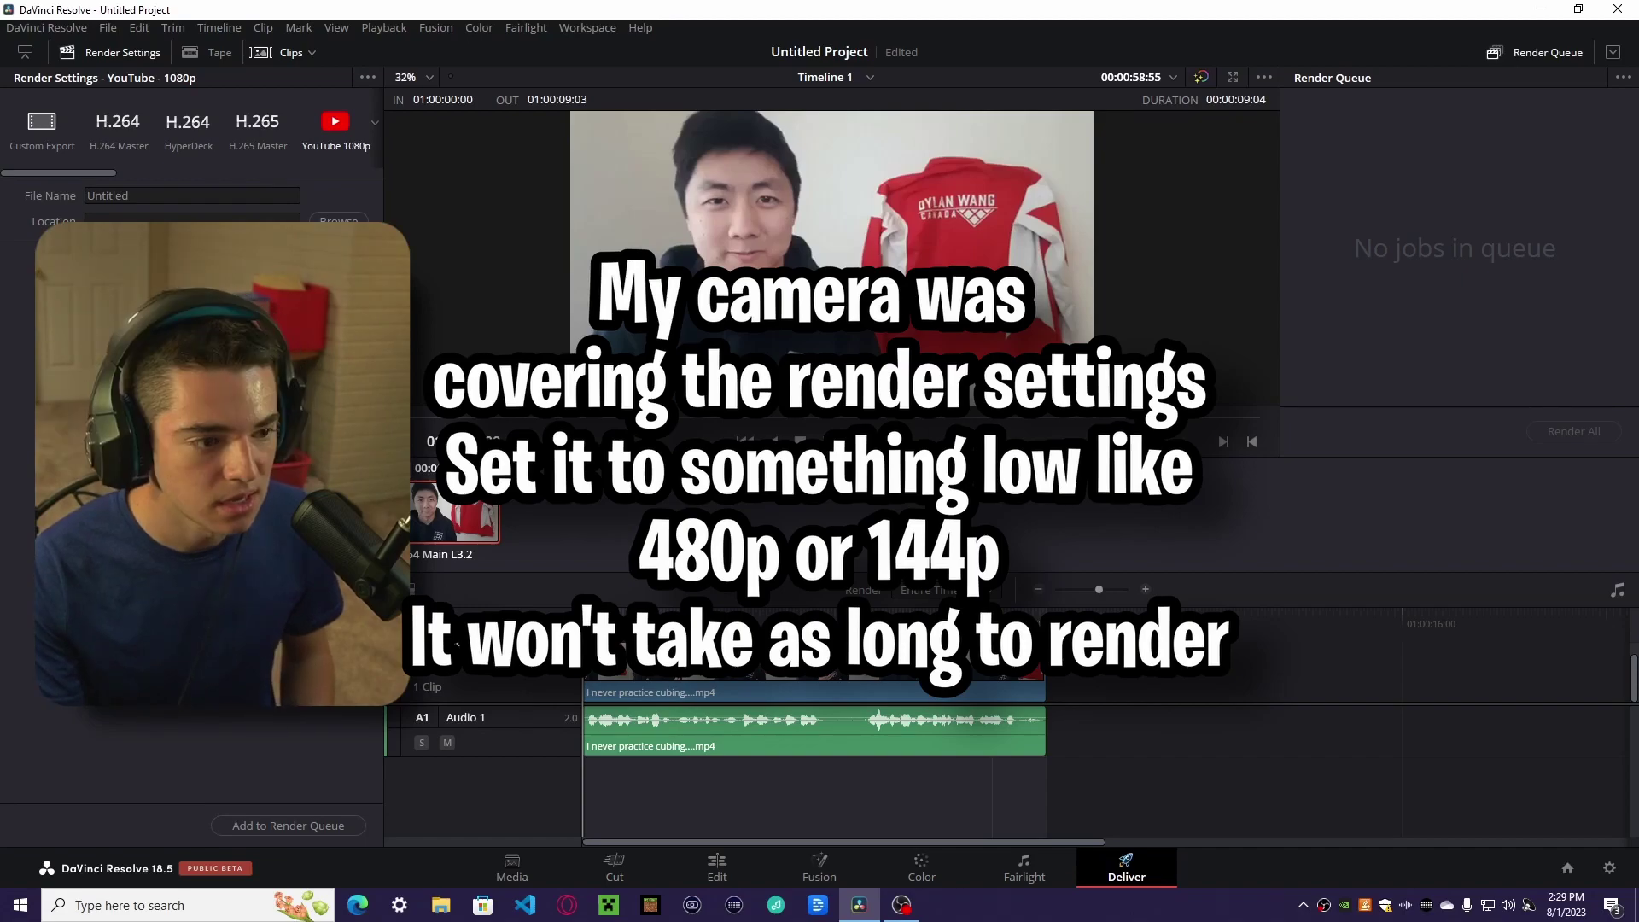
{"action": "left_click", "coordinate": [339, 222]}
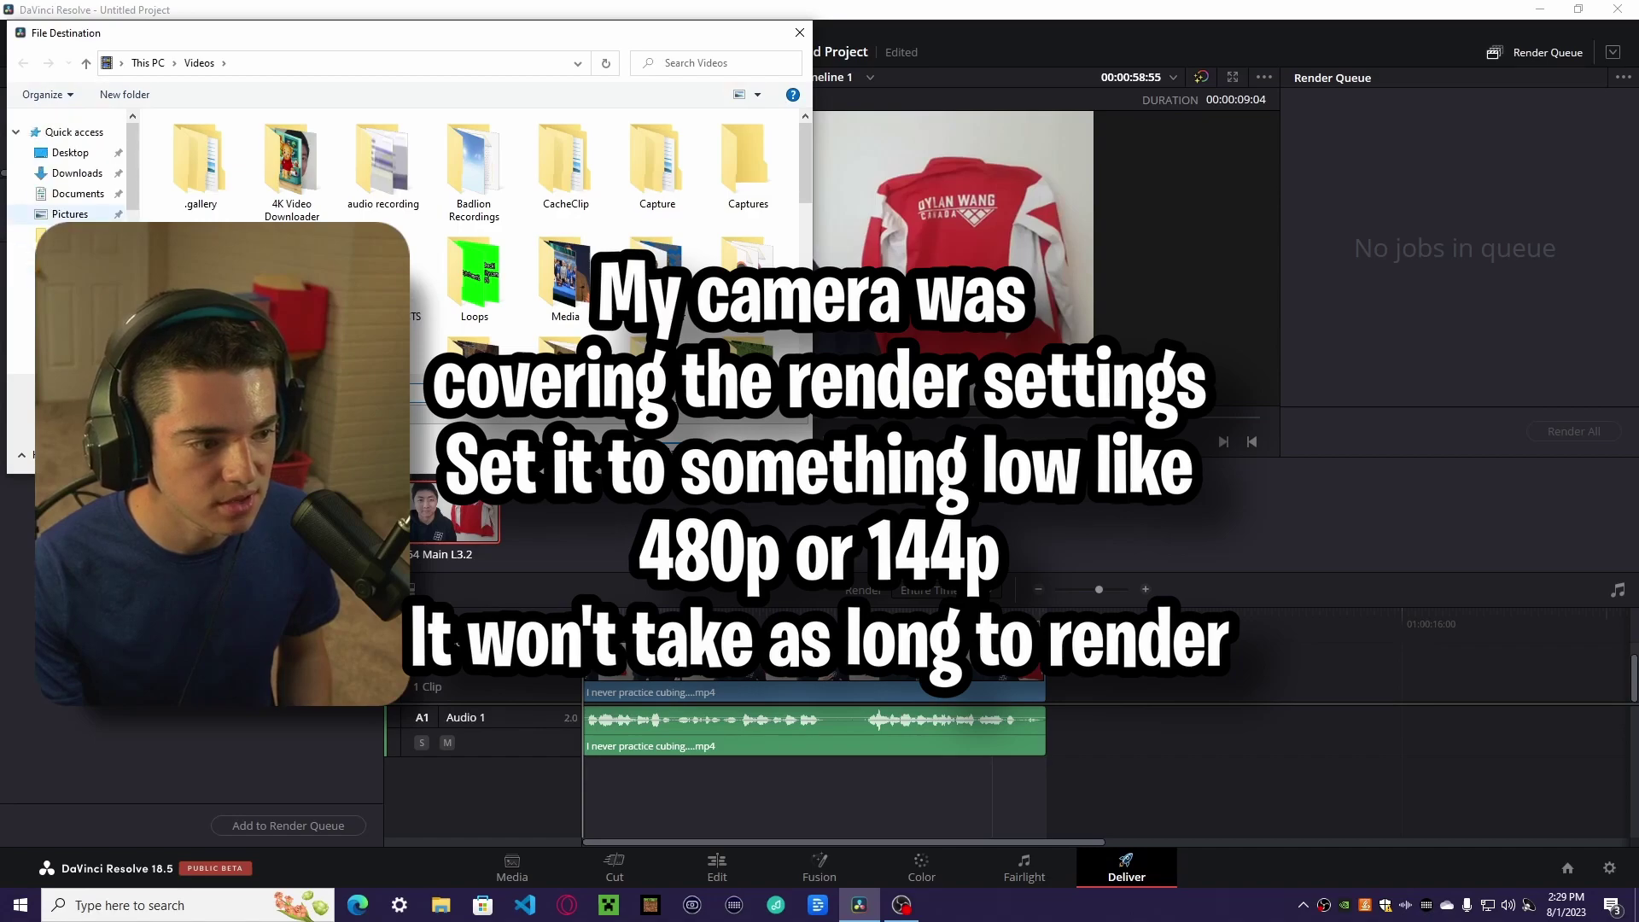
{"action": "left_click", "coordinate": [77, 172]}
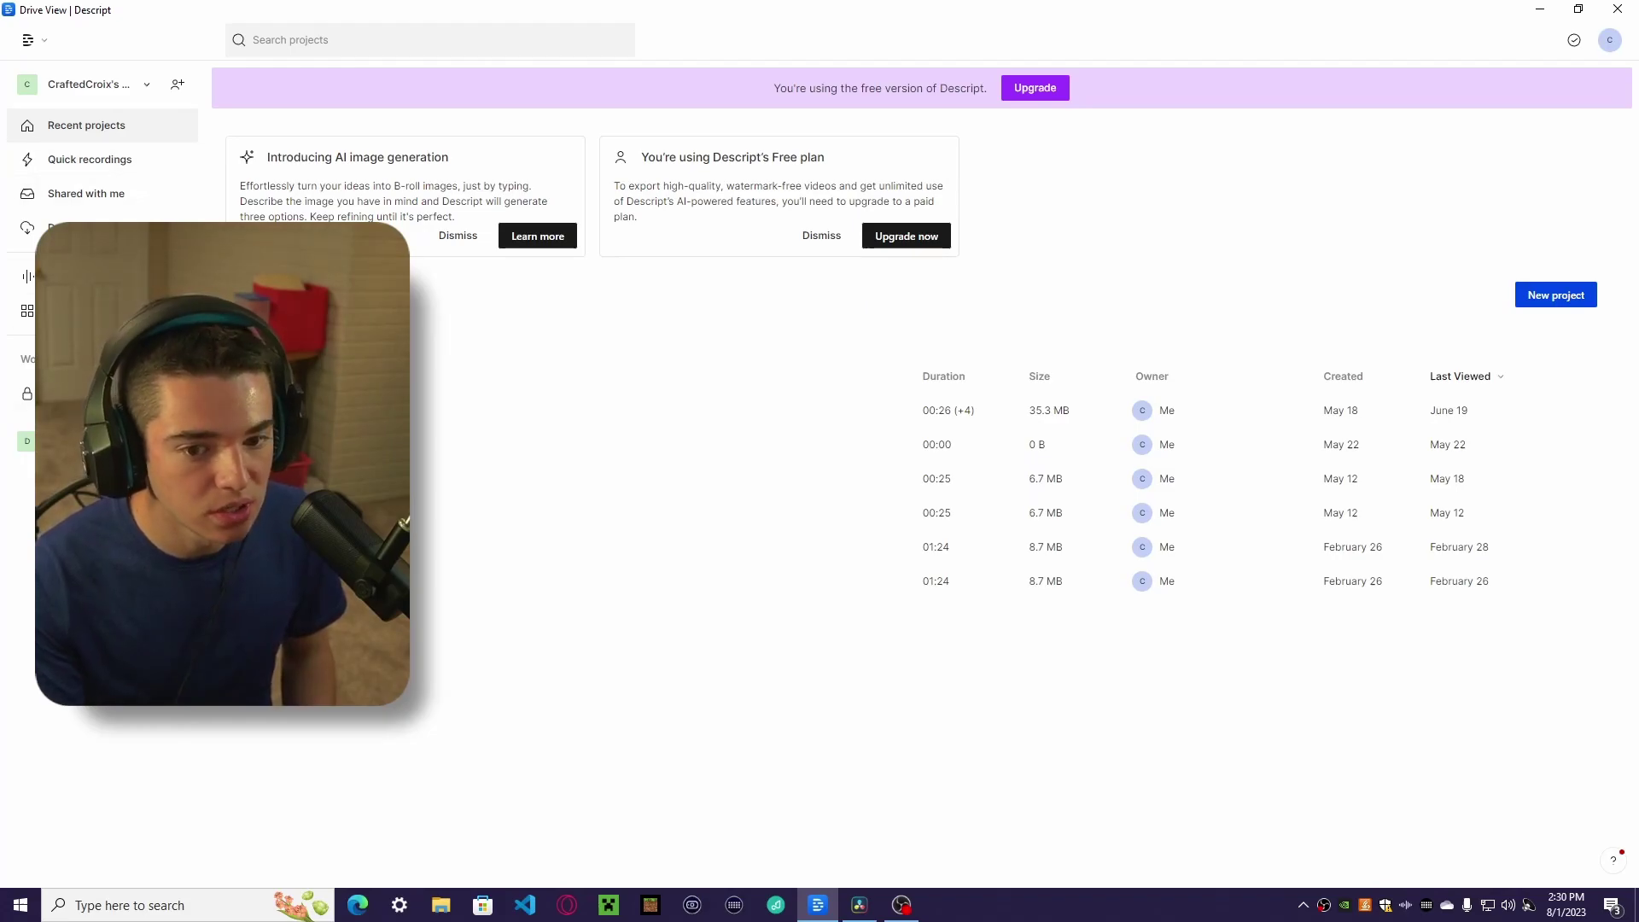
- In Descript, create a new project and choose its default project type
{"action": "left_click", "coordinate": [1556, 296]}
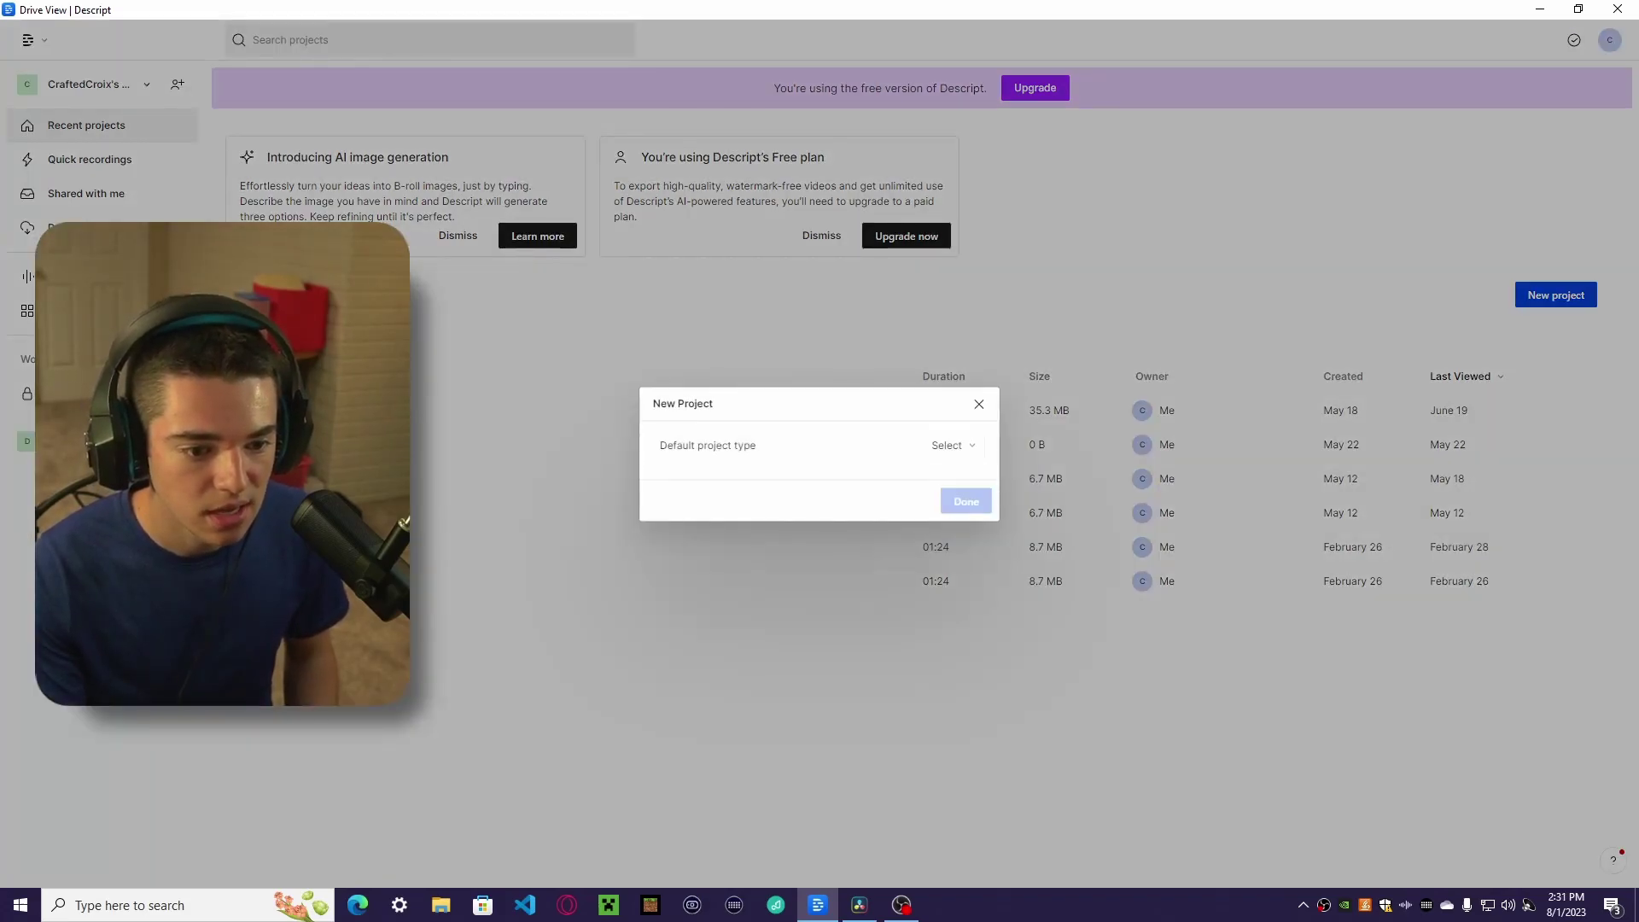
{"action": "left_click", "coordinate": [954, 445]}
{"action": "left_click", "coordinate": [931, 479]}
{"action": "left_click", "coordinate": [966, 501]}
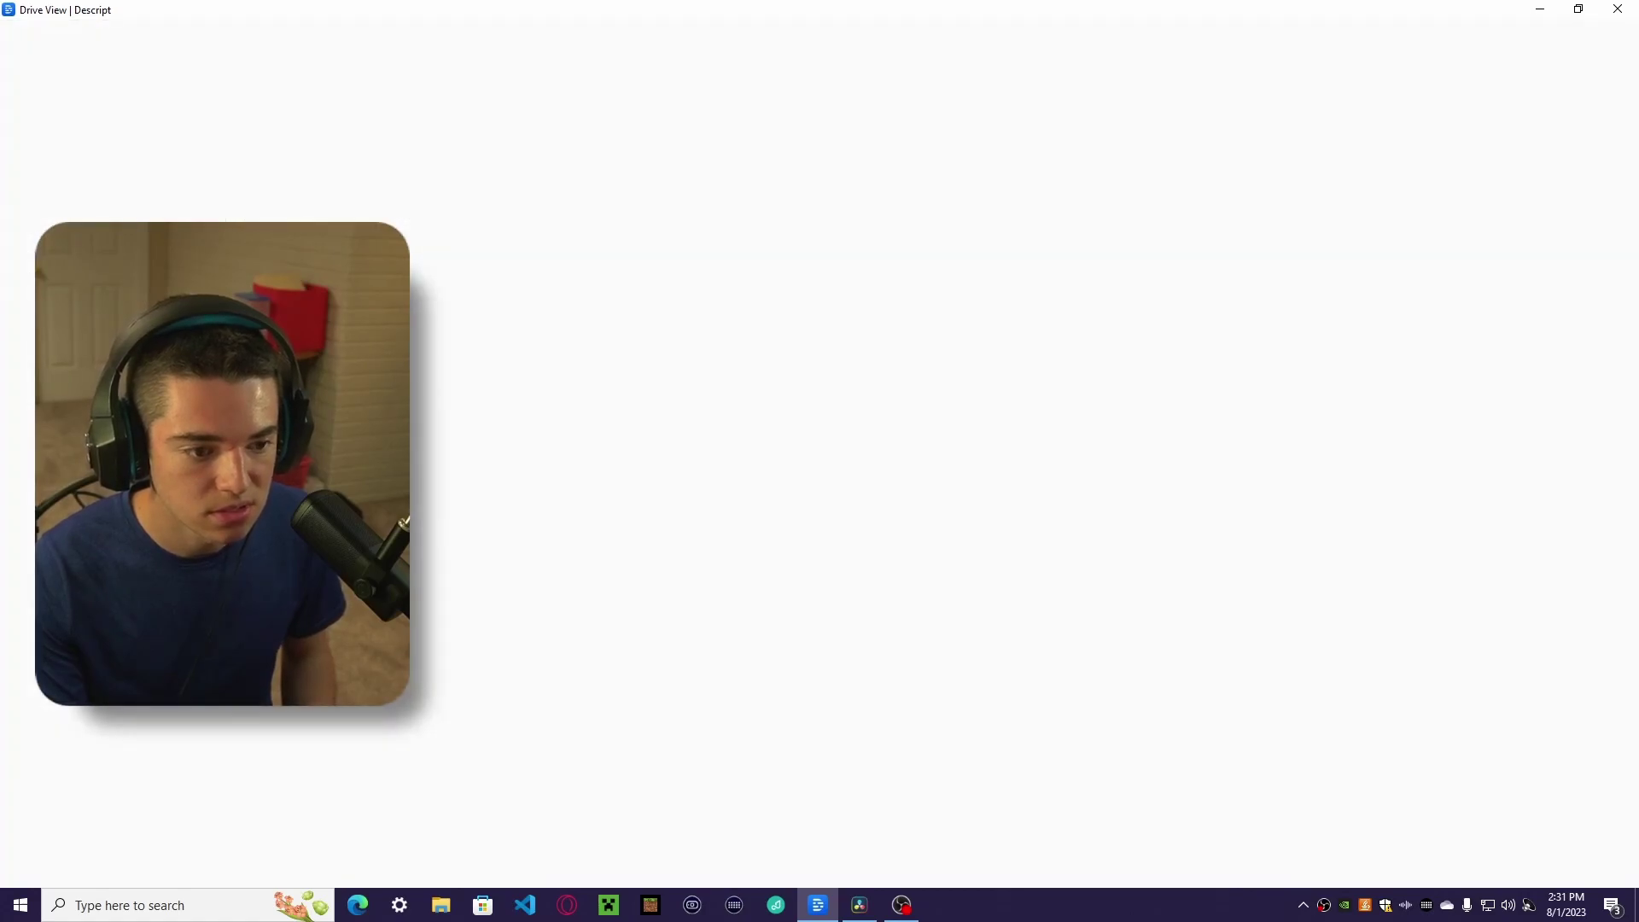
- Import send to descript.mp4 from the Downloads folder into the project and transcribe it in English
{"action": "left_click", "coordinate": [442, 905]}
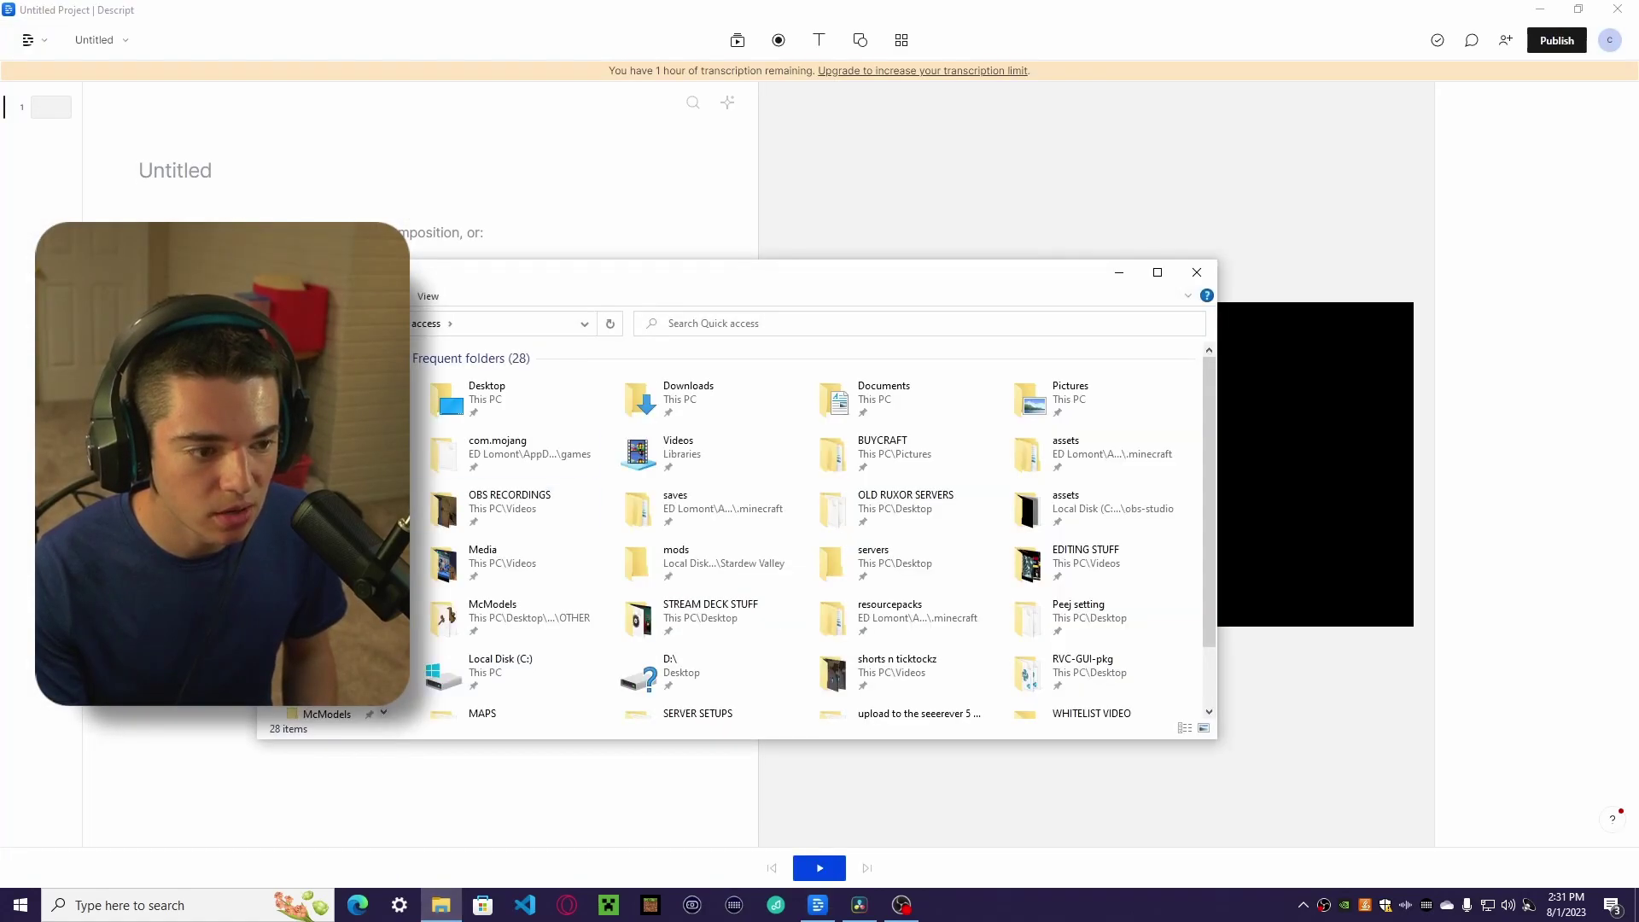
{"action": "double_click", "coordinate": [690, 401]}
{"action": "left_click", "coordinate": [608, 402]}
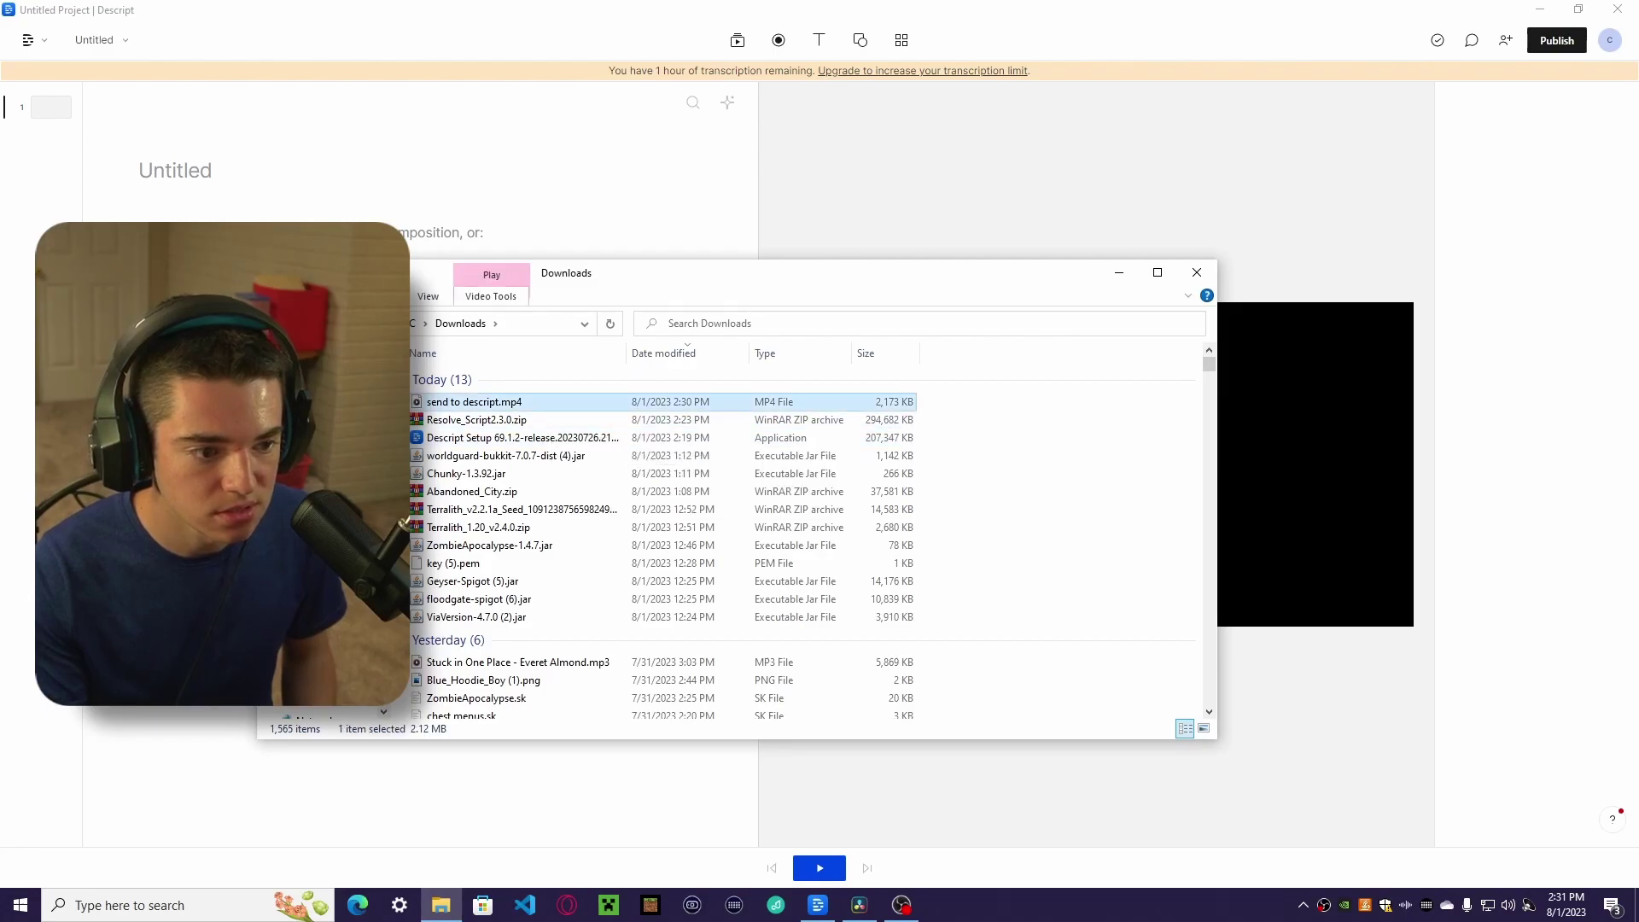
{"action": "left_click_drag", "start_coordinate": [649, 277], "coordinate": [1043, 268]}
{"action": "left_click_drag", "start_coordinate": [869, 392], "coordinate": [478, 333]}
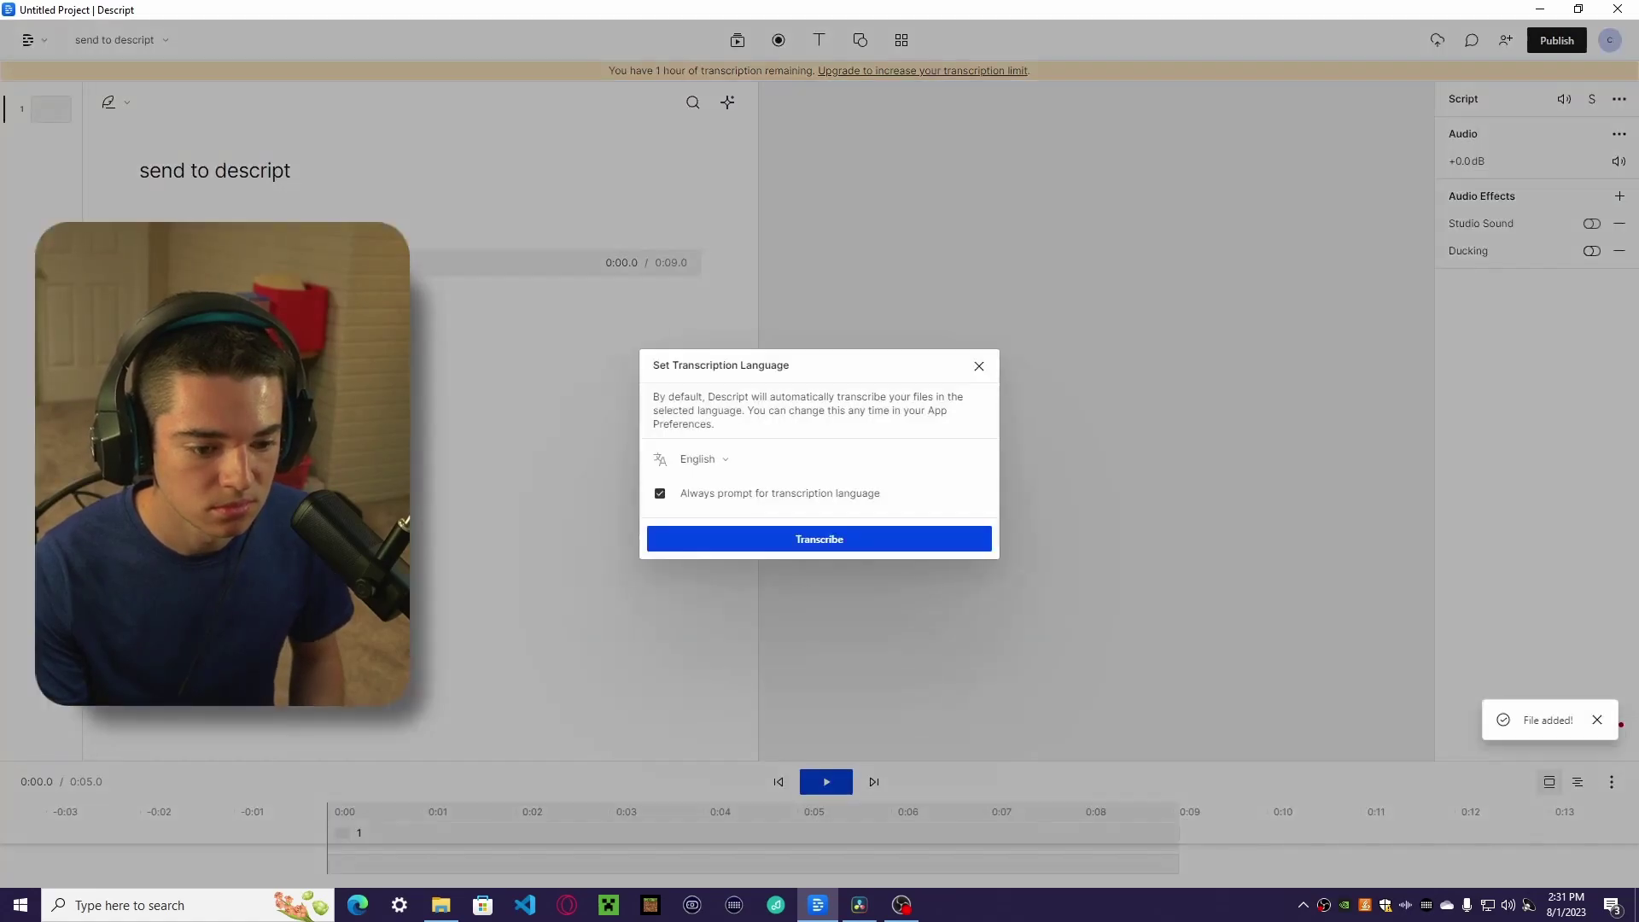
{"action": "left_click", "coordinate": [819, 540]}
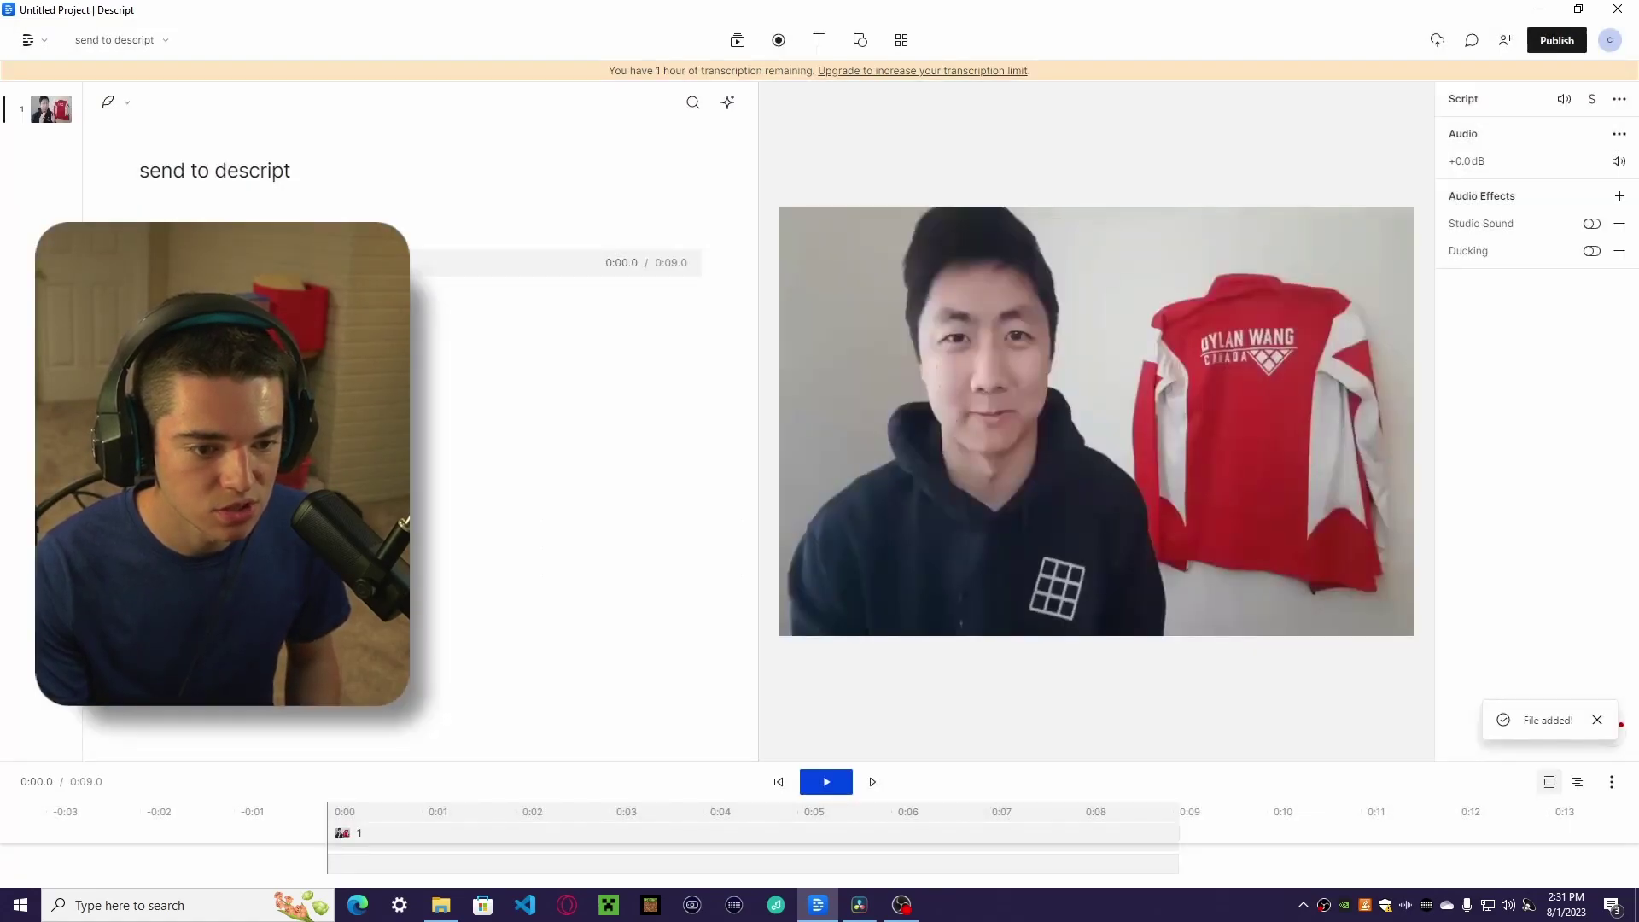
{"action": "key", "text": "Return"}
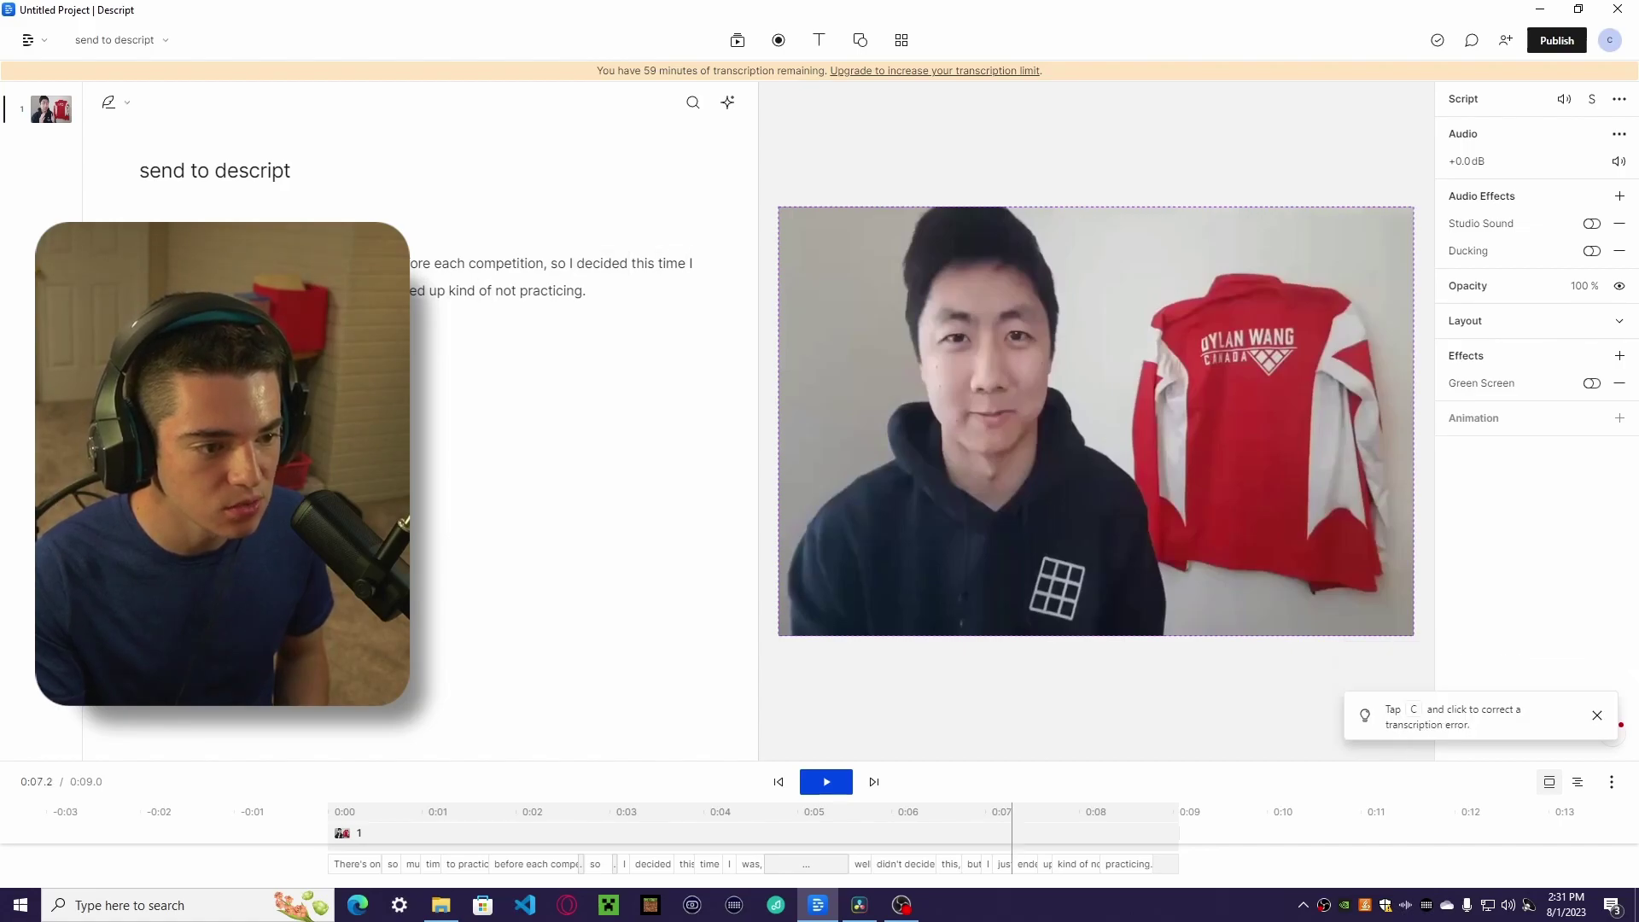
{"action": "left_click_drag", "start_coordinate": [362, 291], "coordinate": [445, 291]}
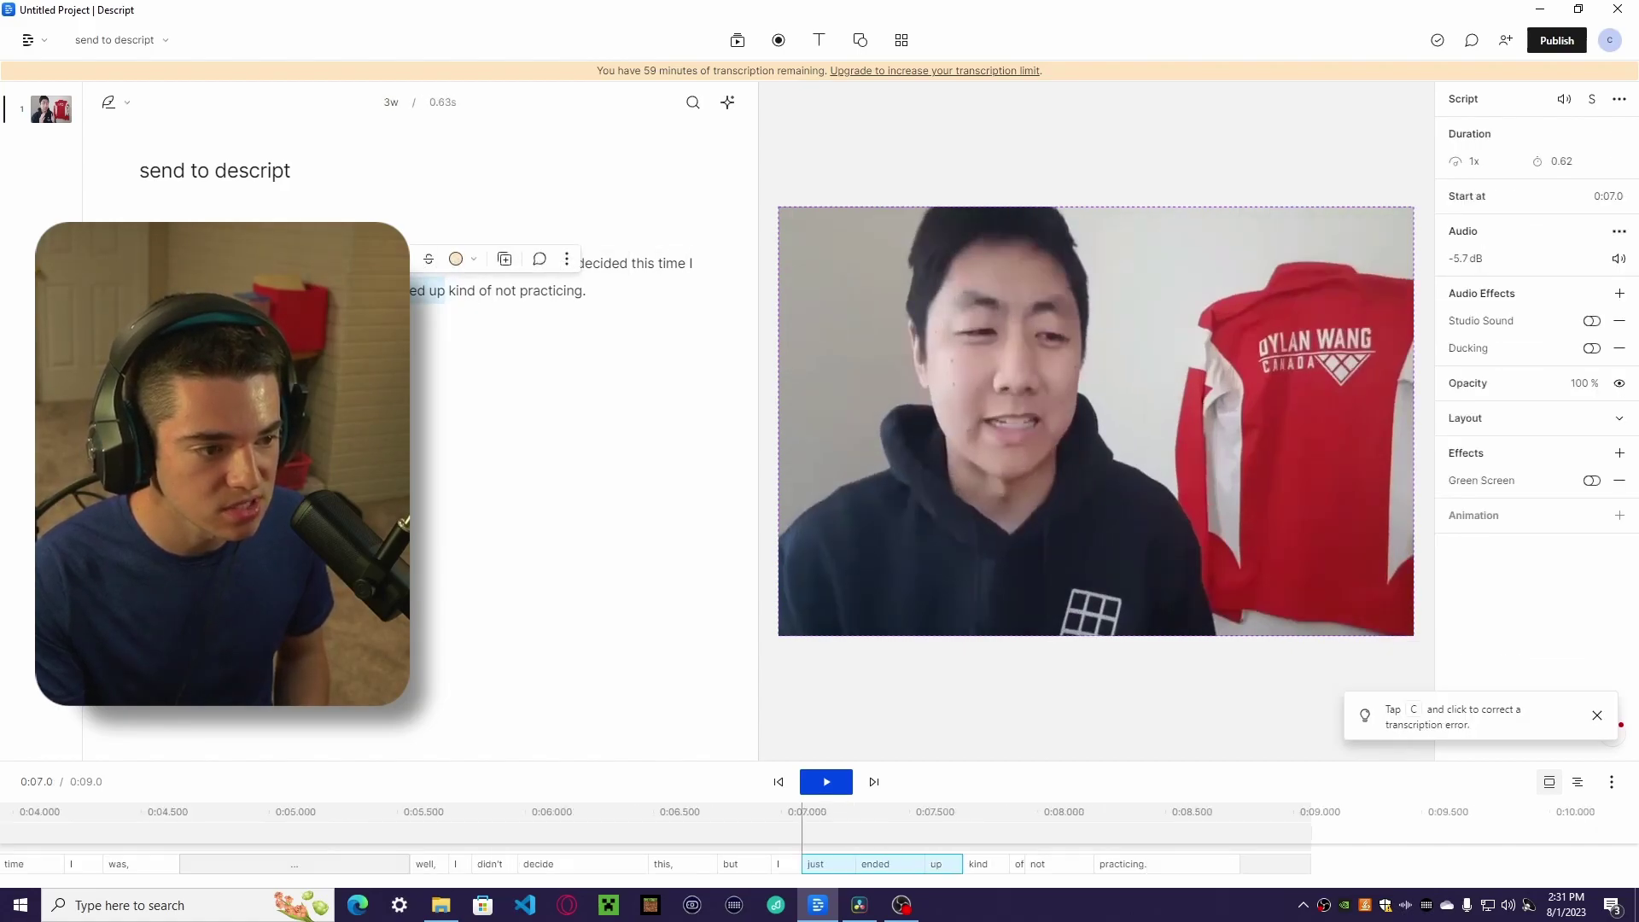
{"action": "key", "text": "c"}
{"action": "key", "text": "Escape"}
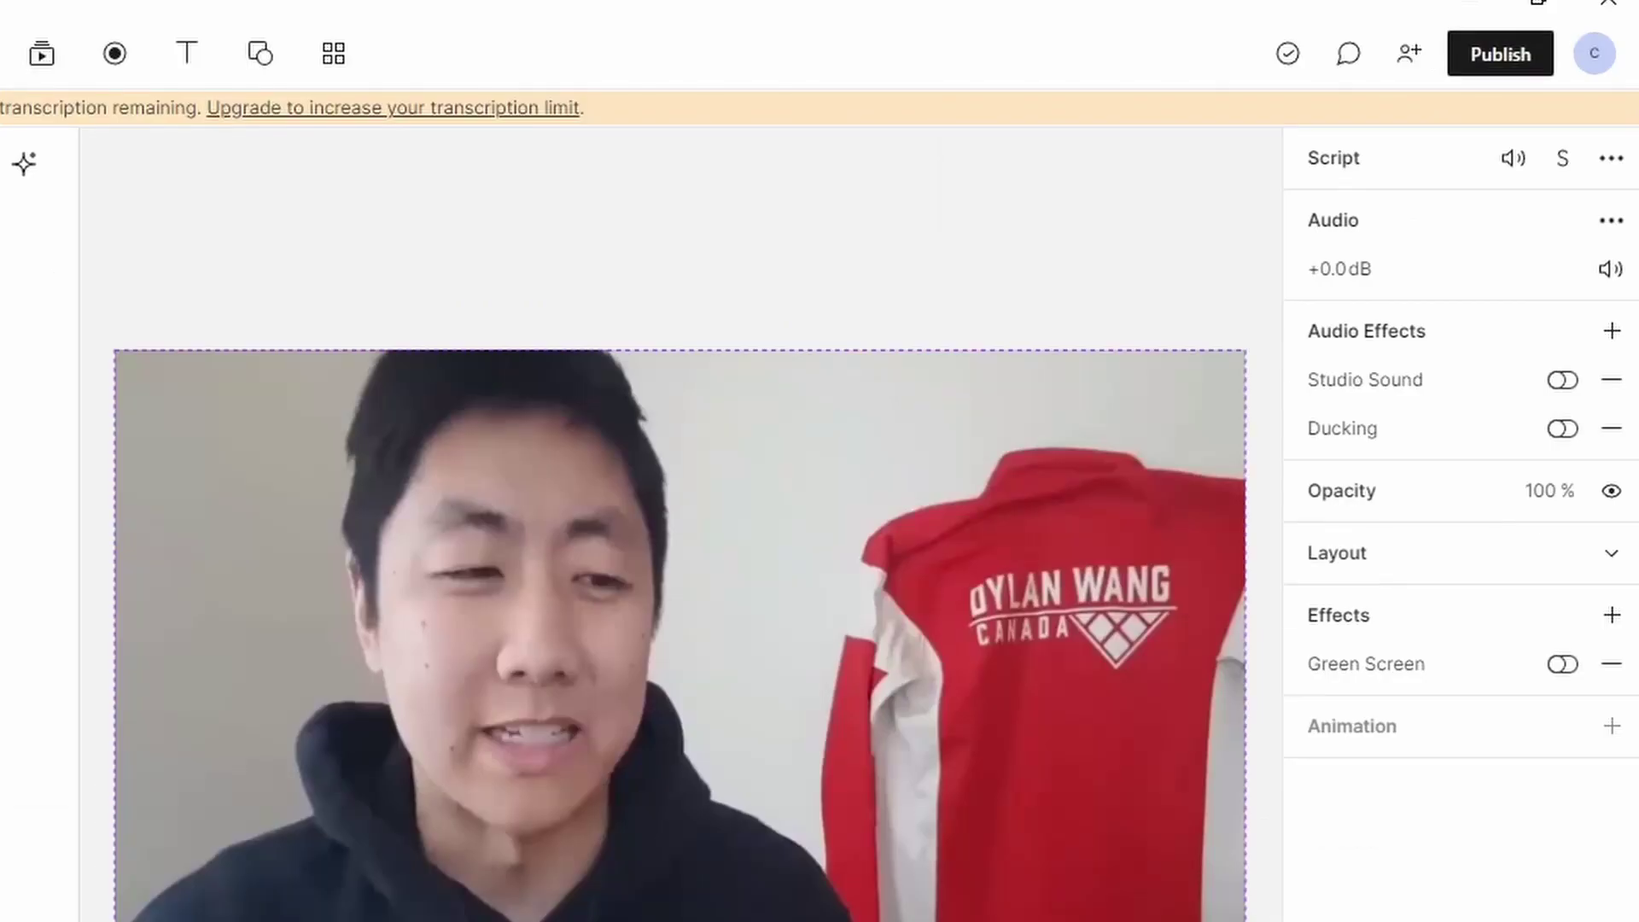
- Set up a SubRip (.srt) subtitles export with a maximum of 1 character per line and 1 line per card
{"action": "left_click", "coordinate": [1557, 41]}
{"action": "left_click", "coordinate": [999, 127]}
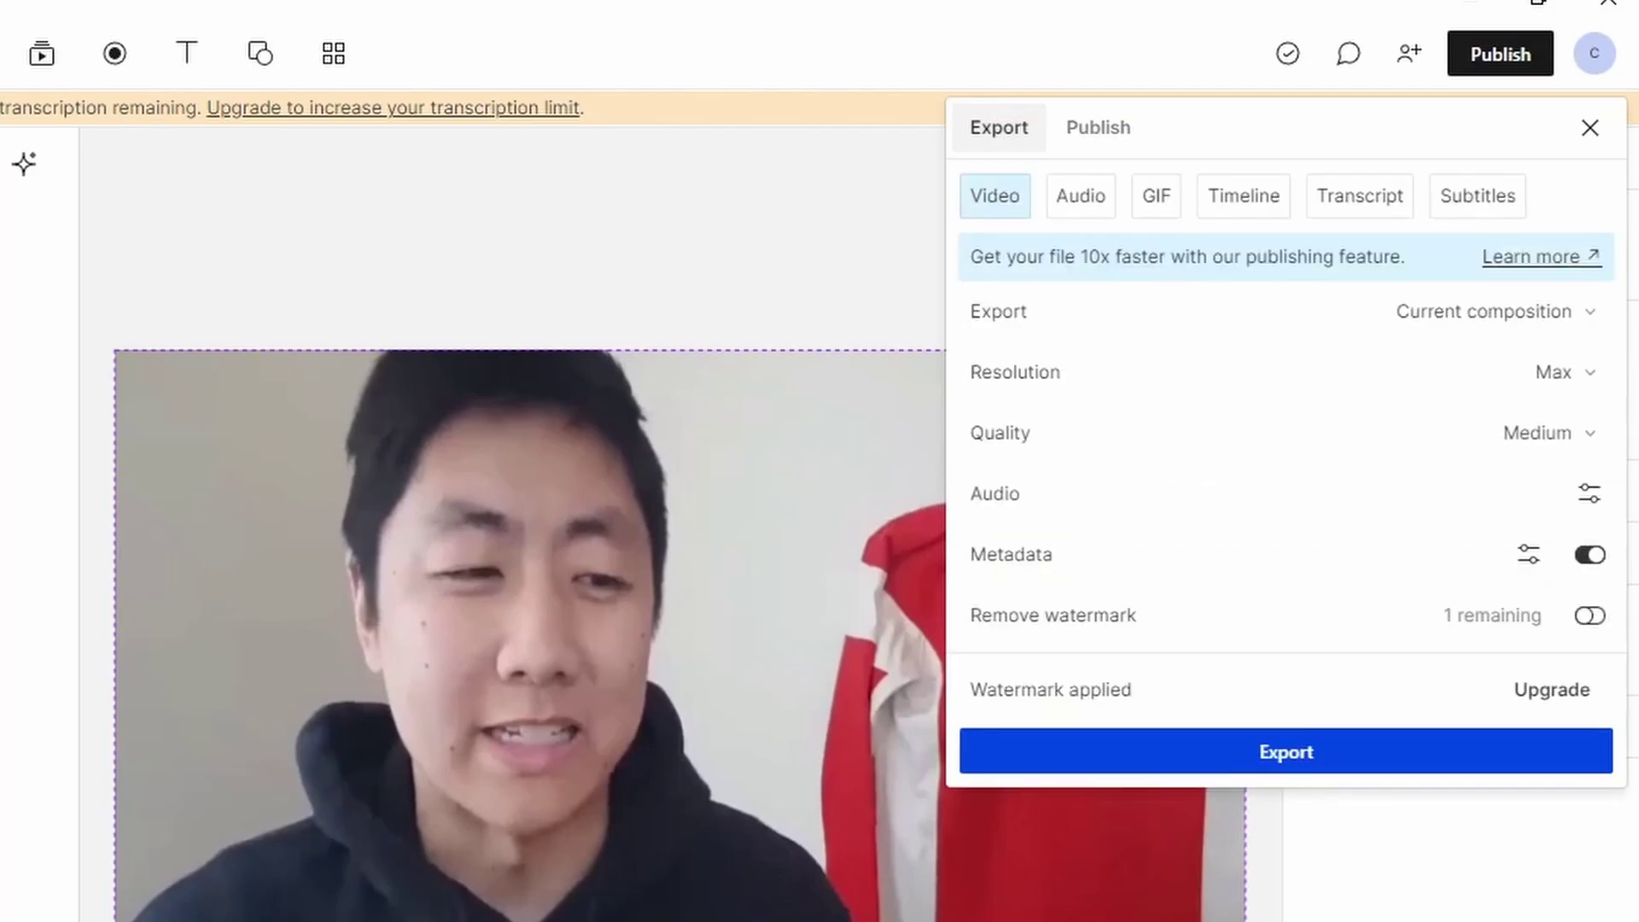
{"action": "left_click", "coordinate": [1478, 197]}
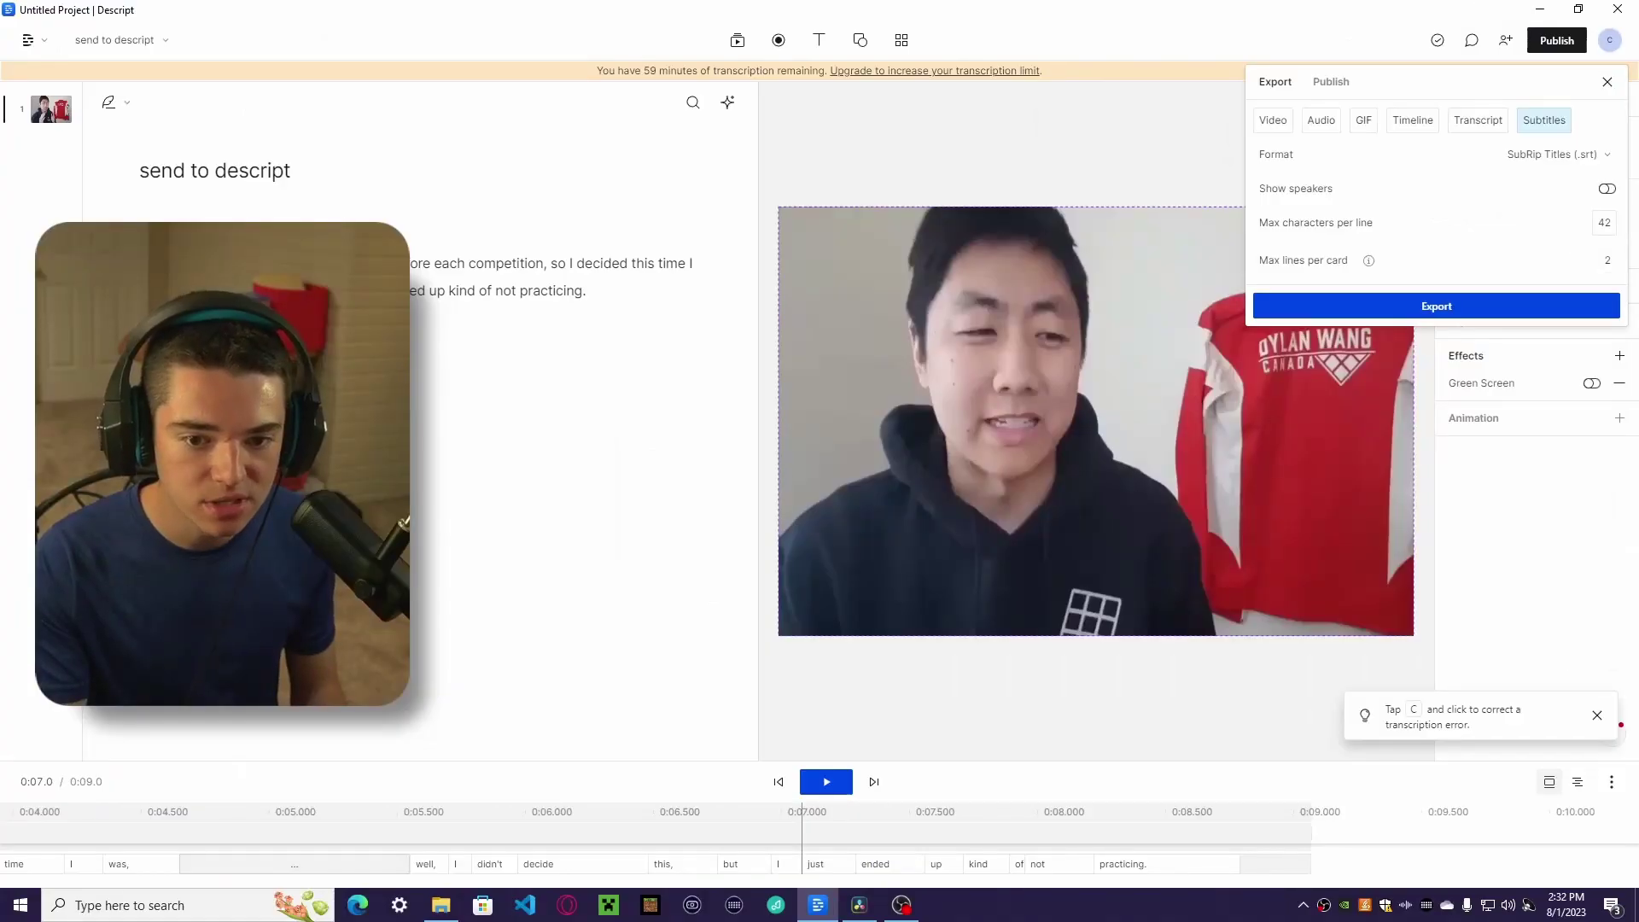
{"action": "left_click", "coordinate": [1586, 379]}
{"action": "type", "text": "1"}
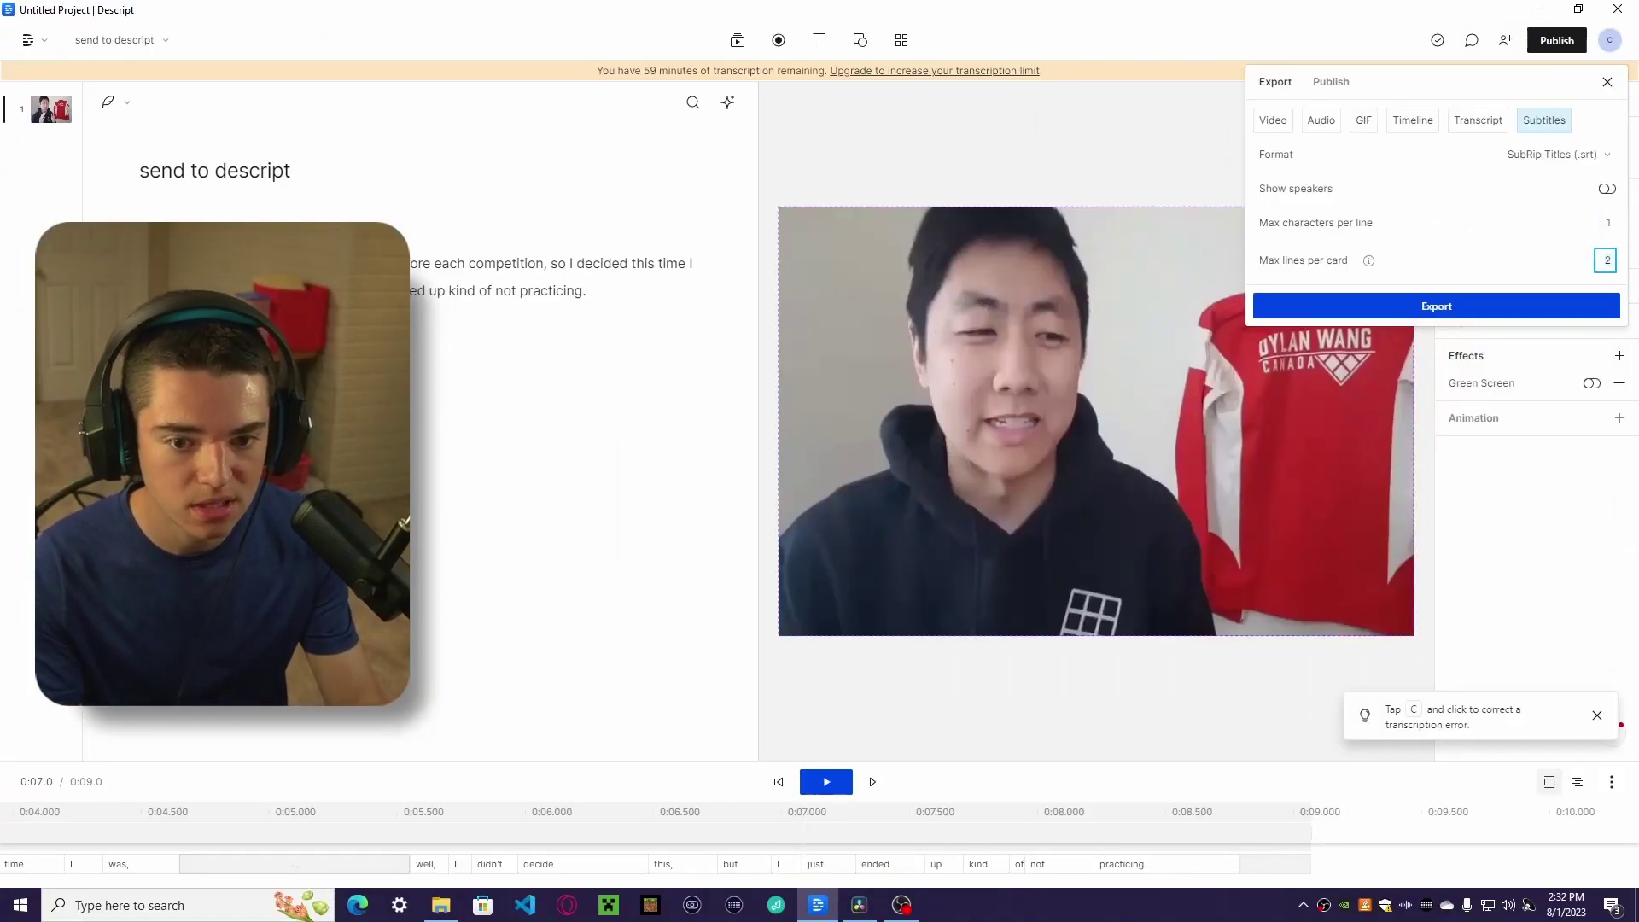
{"action": "type", "text": "1"}
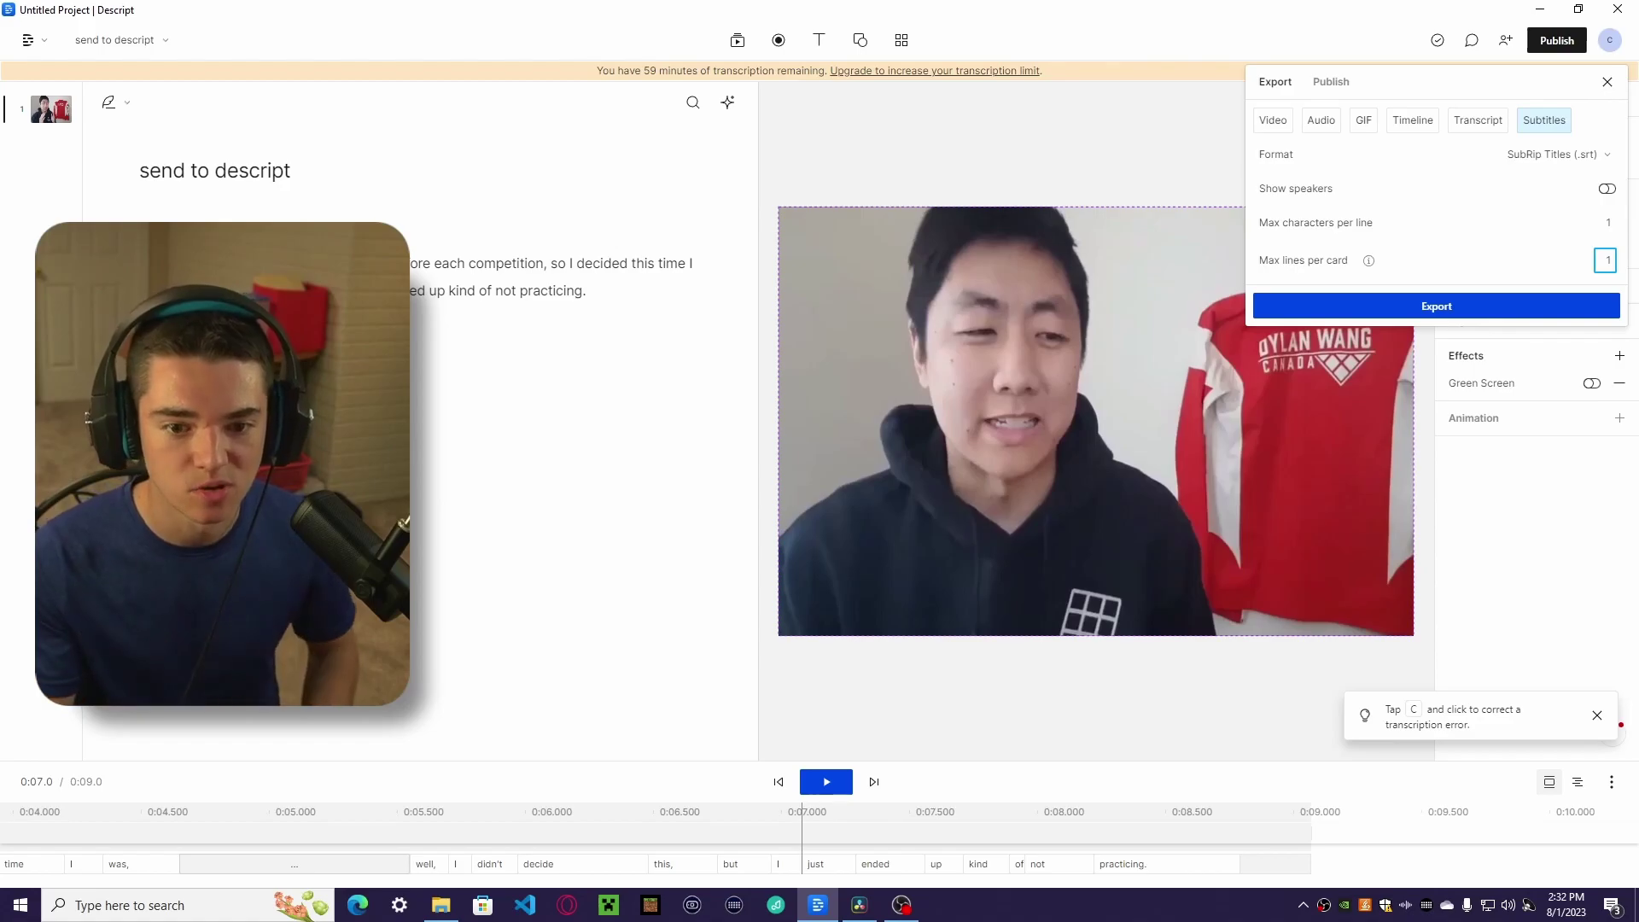
- Export the subtitles as an SRT file to the Downloads folder and close Descript
{"action": "left_click", "coordinate": [1436, 307]}
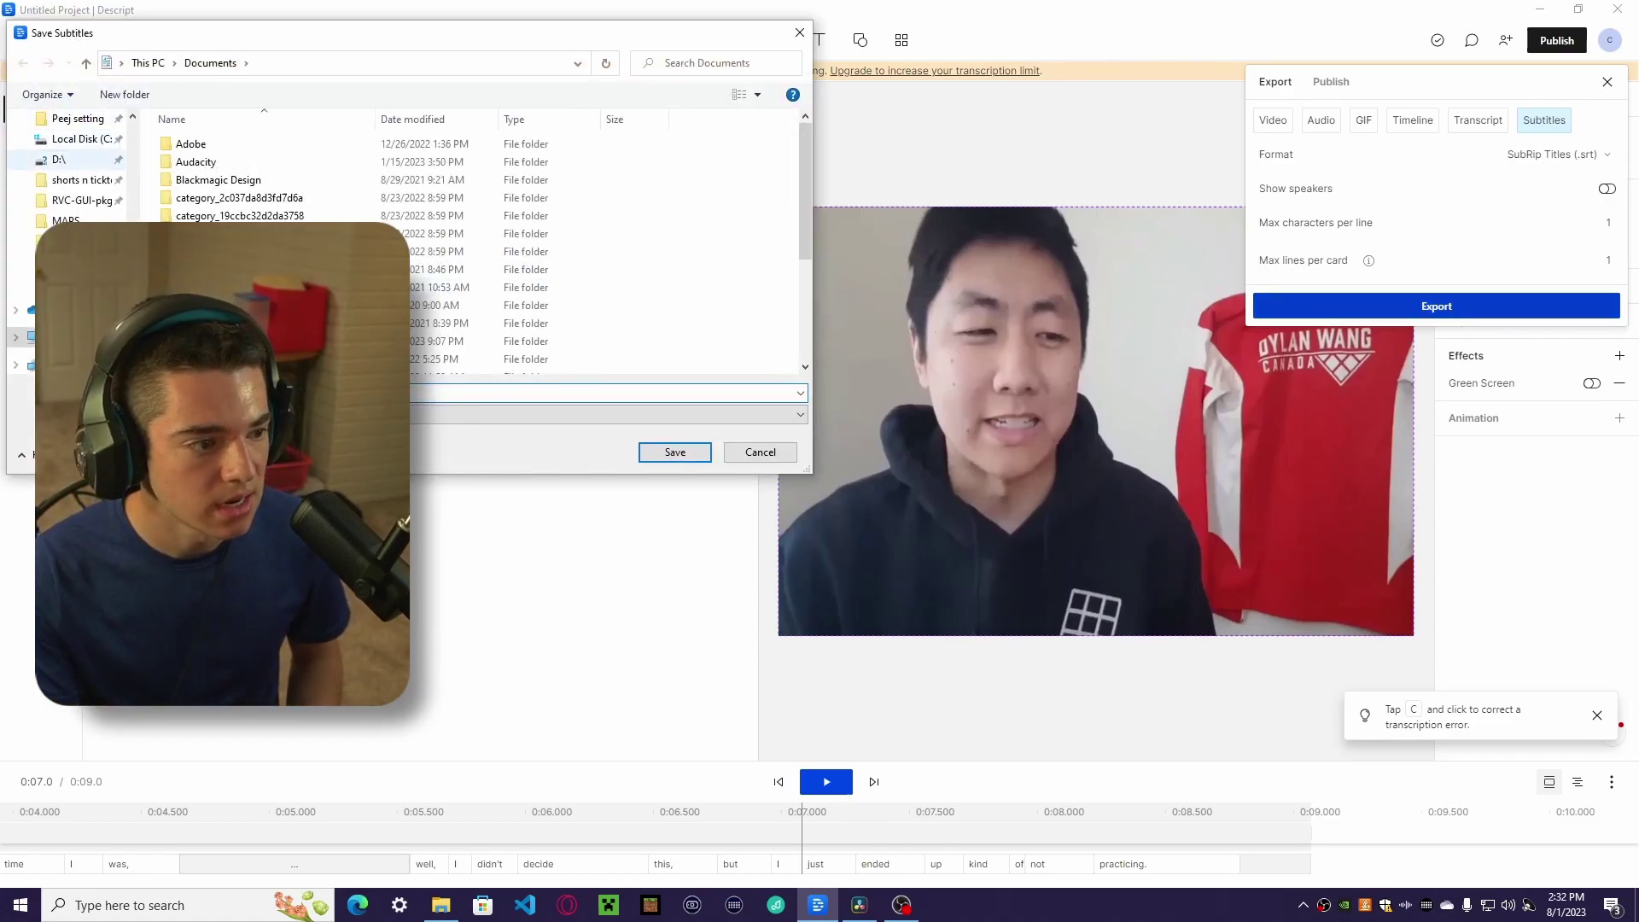
{"action": "scroll", "coordinate": [77, 167], "scroll_direction": "up", "scroll_amount": 5}
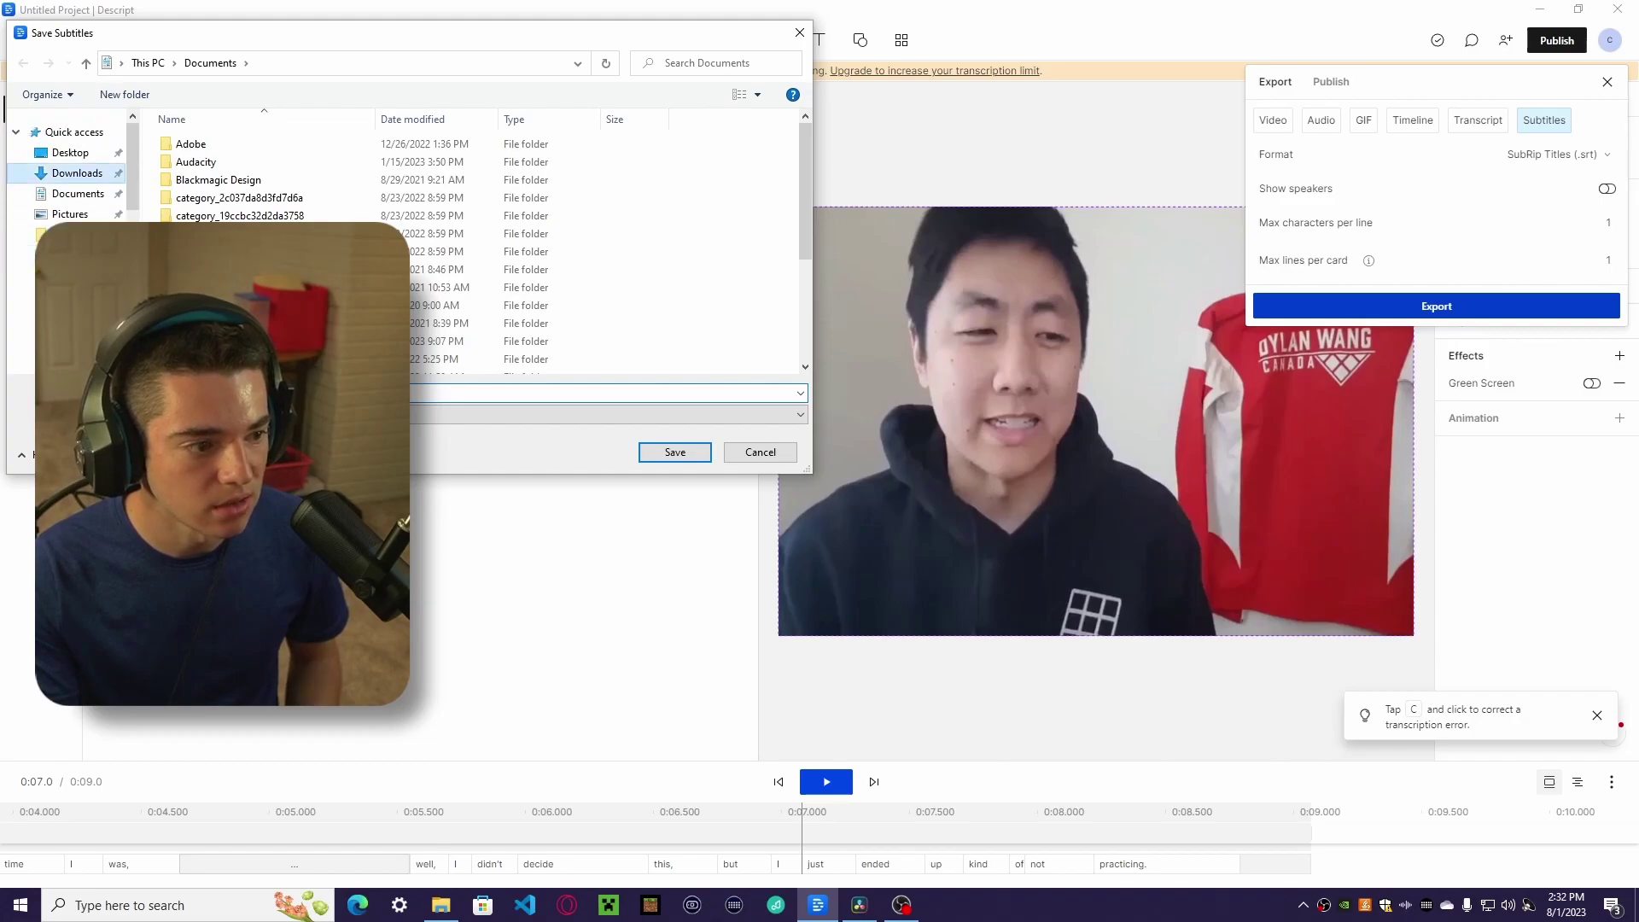
{"action": "left_click", "coordinate": [76, 172]}
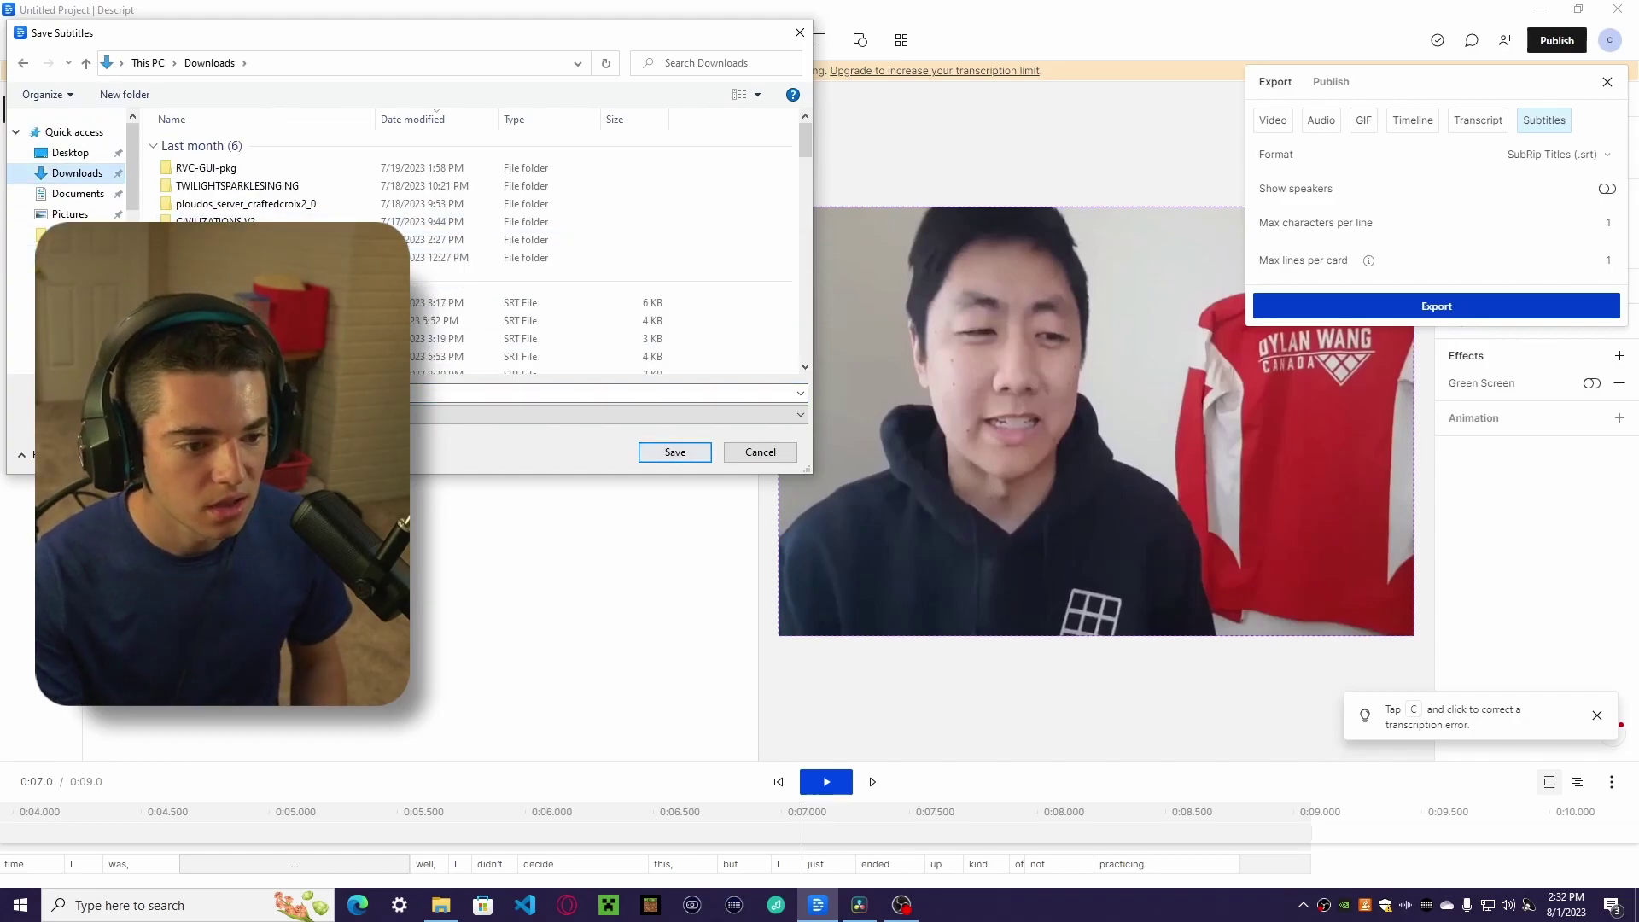
{"action": "left_click", "coordinate": [674, 451]}
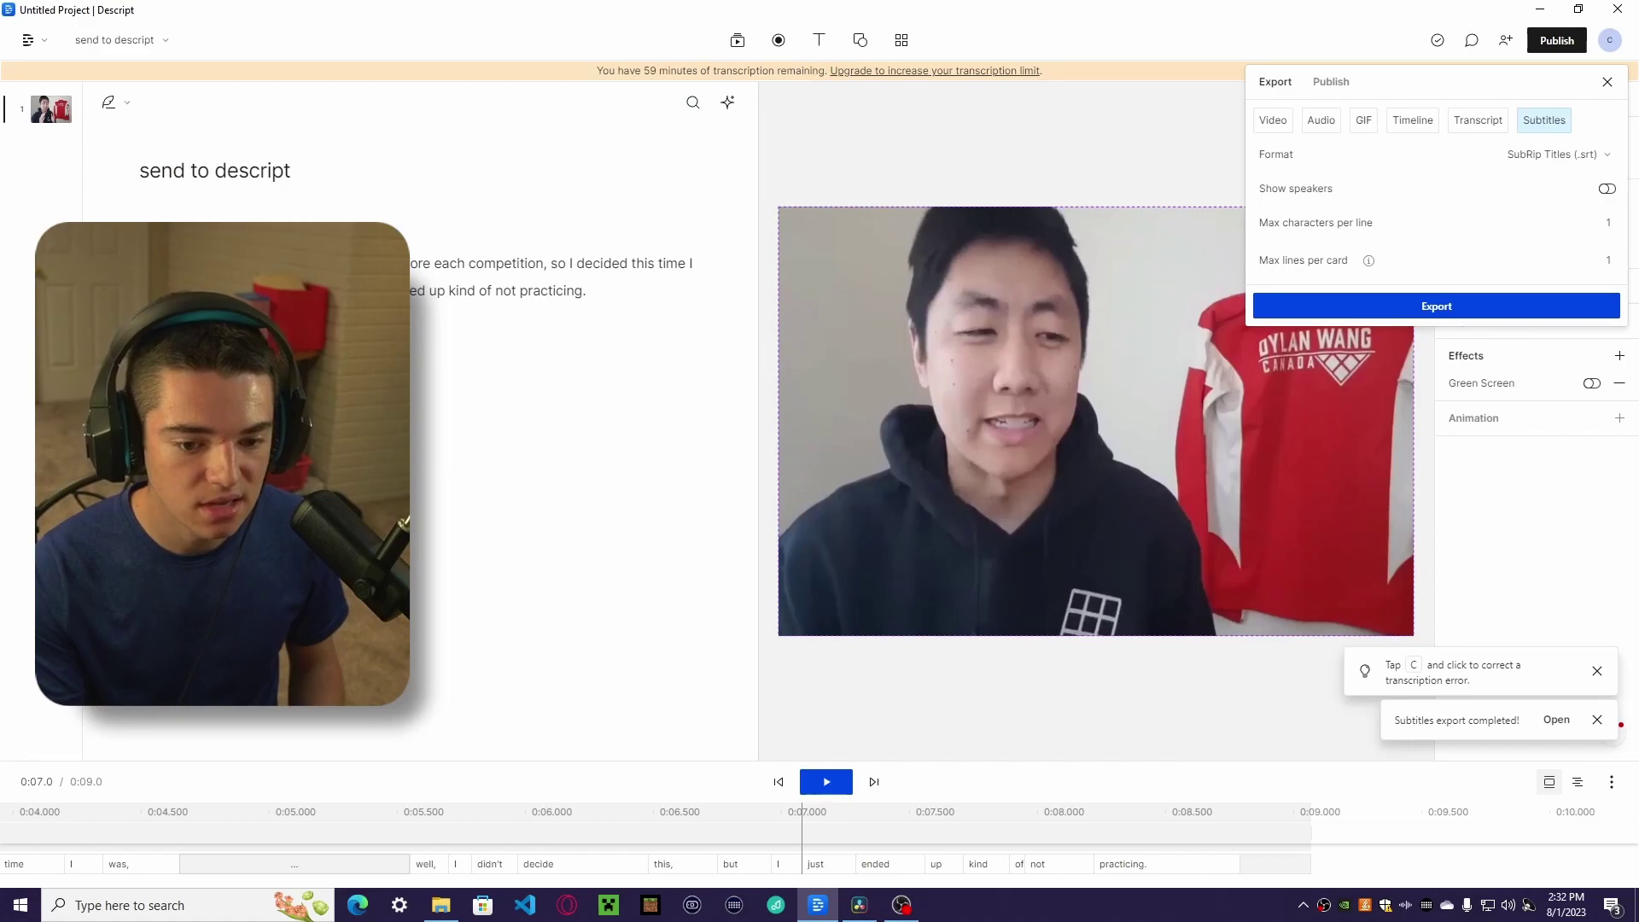
{"action": "left_click", "coordinate": [1618, 9]}
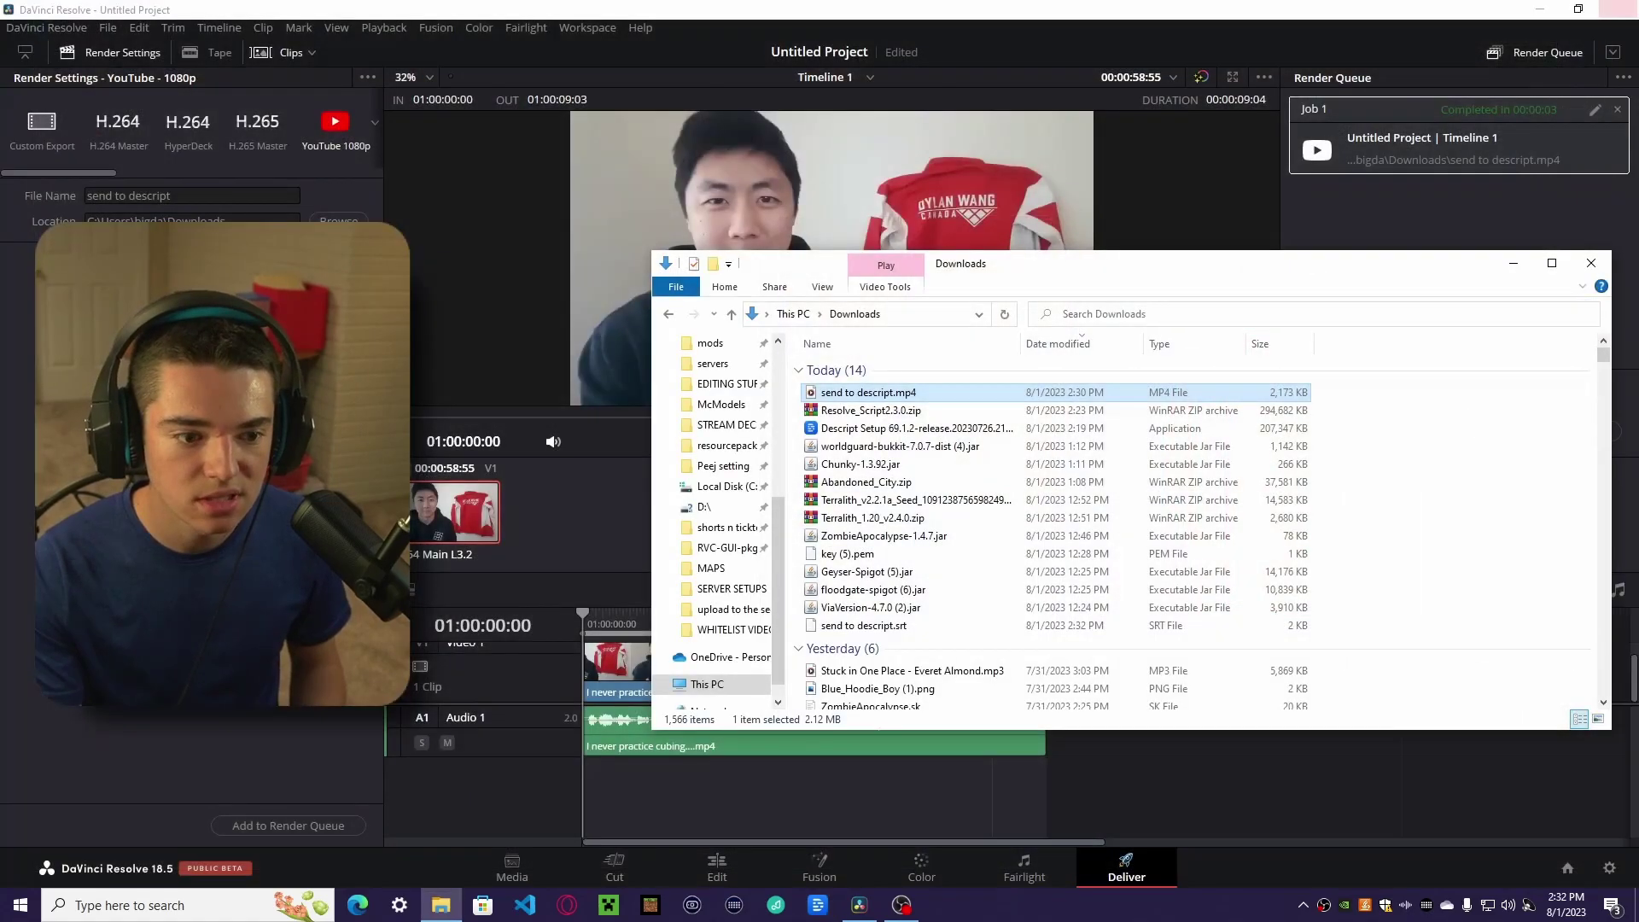
- On DaVinci Resolve's Edit page, add send to descript.srt from Downloads above the video clip, starting at the beginning of the timeline
{"action": "left_click", "coordinate": [717, 867]}
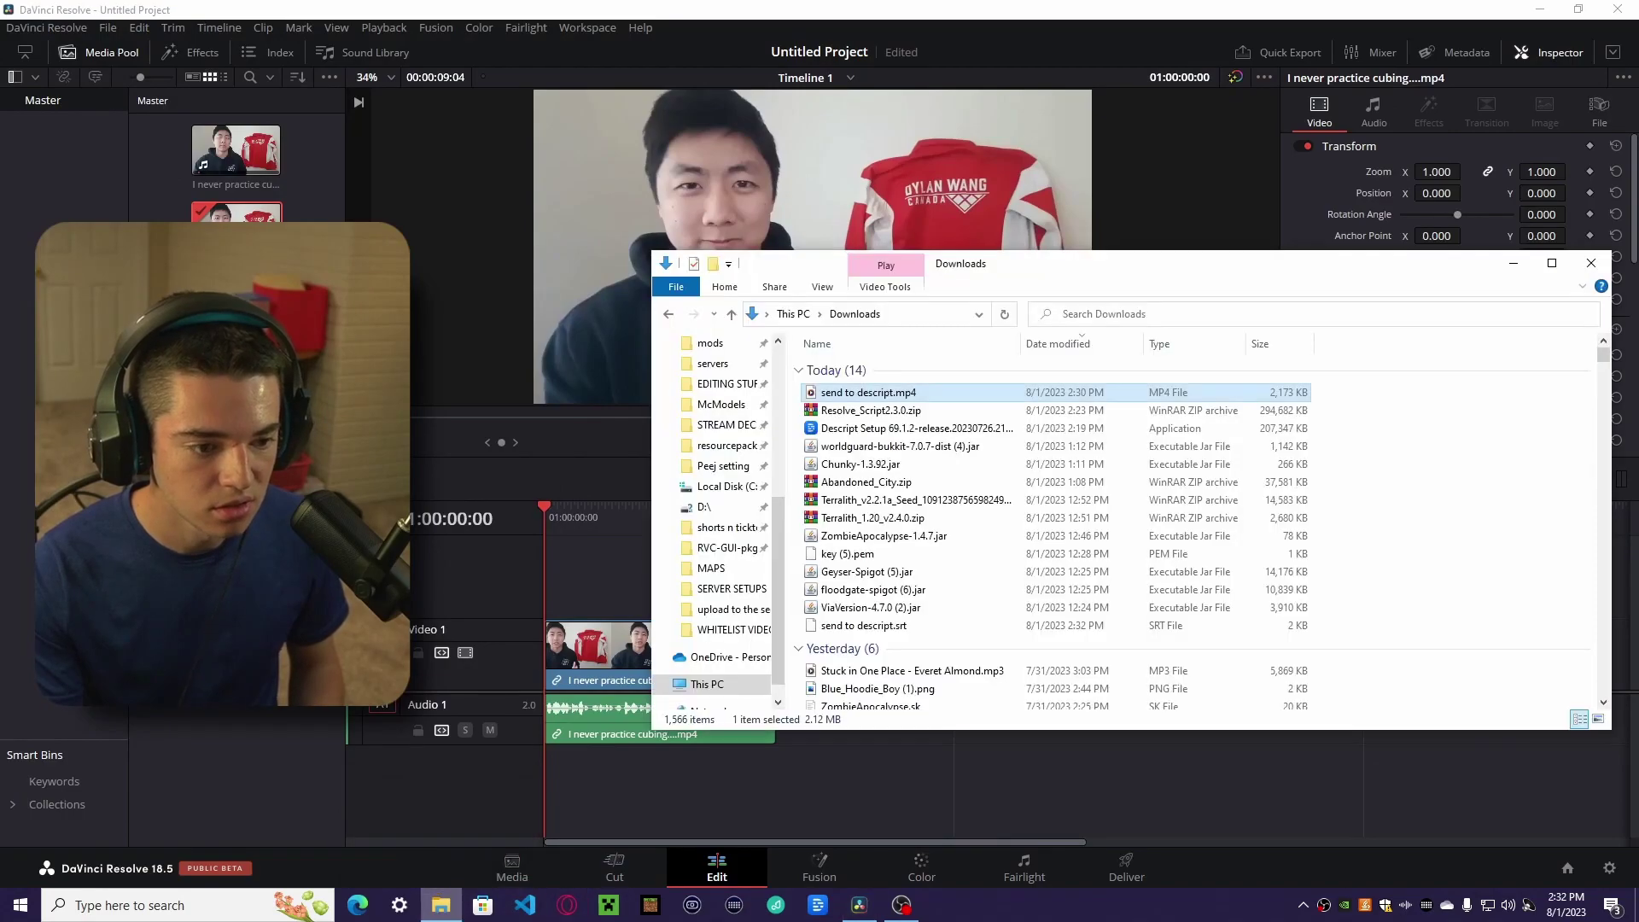
{"action": "left_click", "coordinate": [440, 905]}
{"action": "left_click", "coordinate": [1443, 513]}
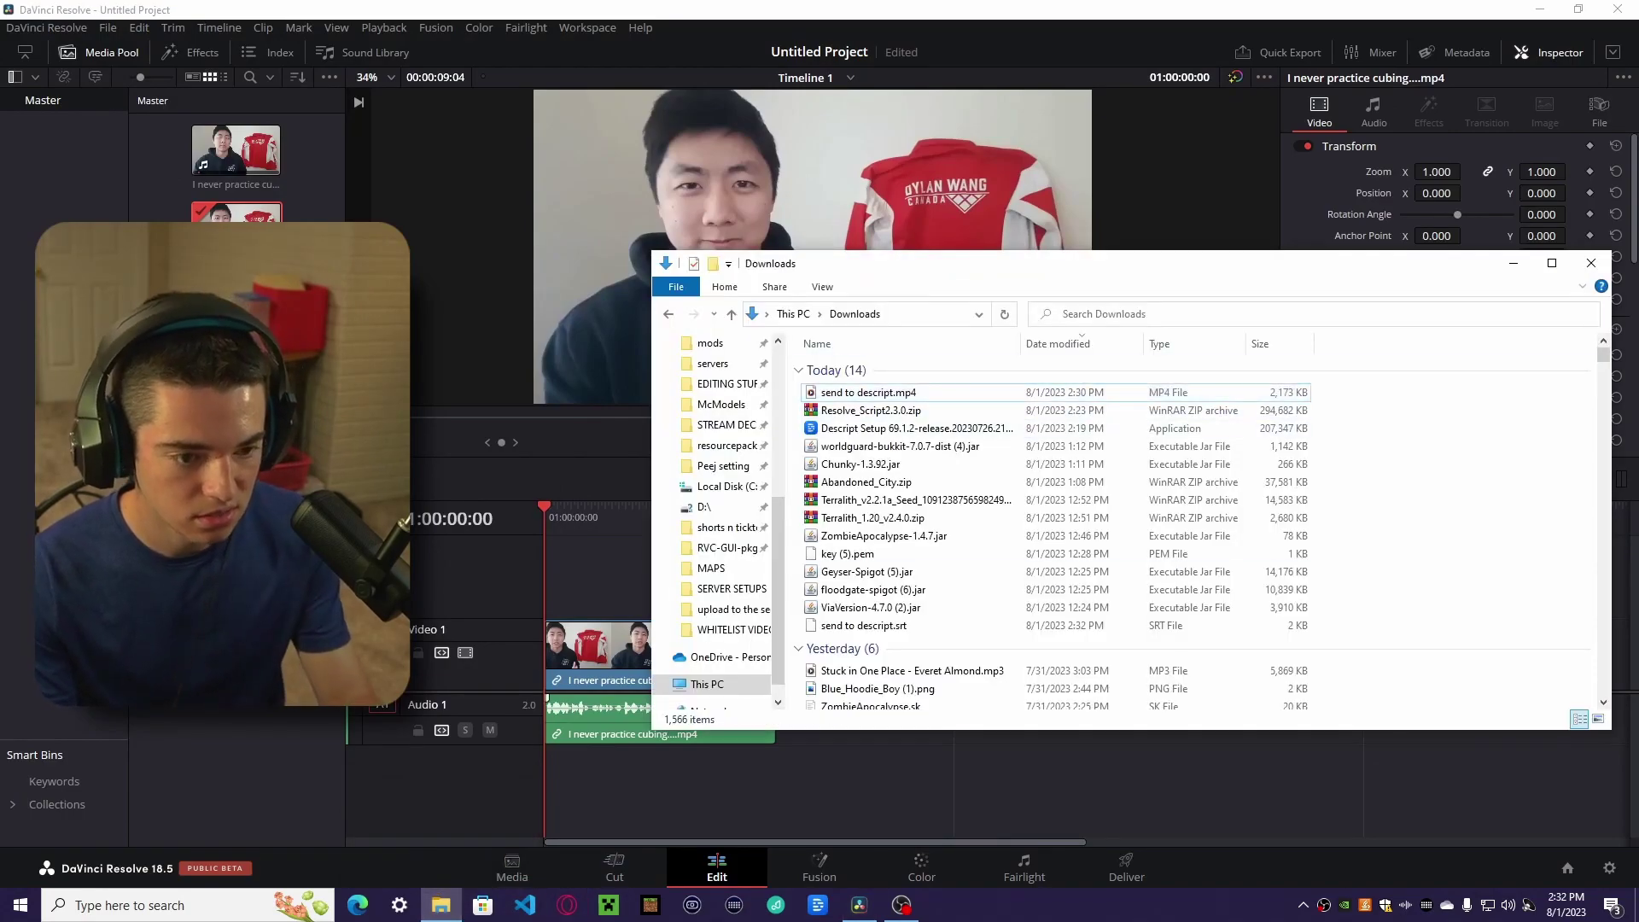
{"action": "left_click", "coordinate": [888, 393]}
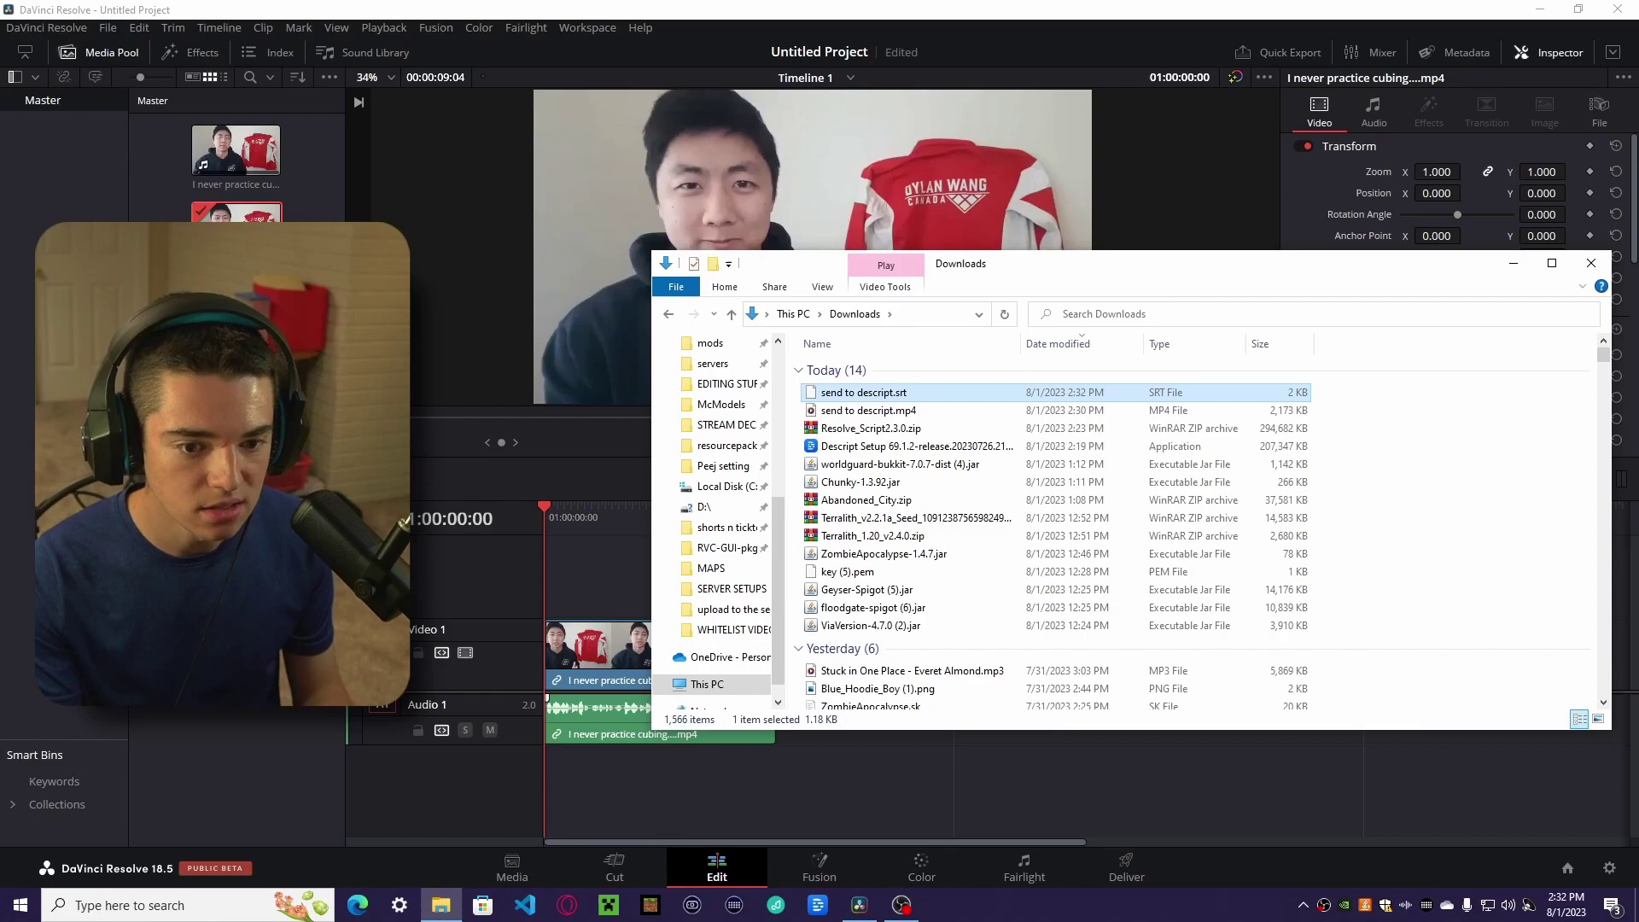
{"action": "left_click_drag", "start_coordinate": [1007, 264], "coordinate": [1327, 227]}
{"action": "left_click_drag", "start_coordinate": [1183, 356], "coordinate": [730, 521]}
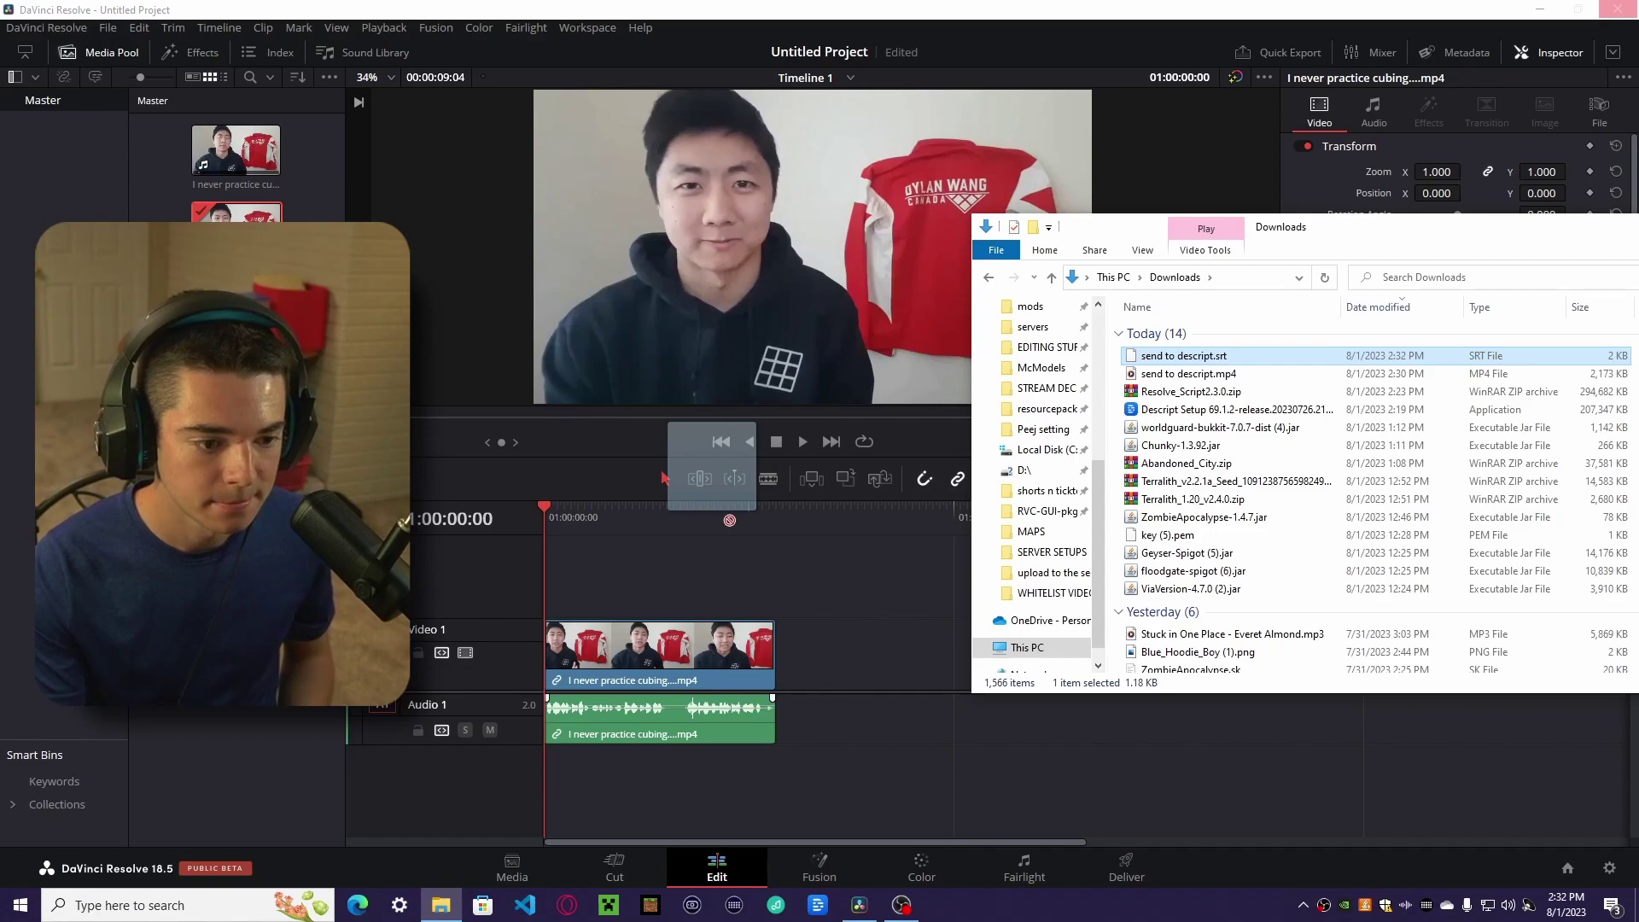
{"action": "left_click_drag", "start_coordinate": [730, 520], "coordinate": [545, 598]}
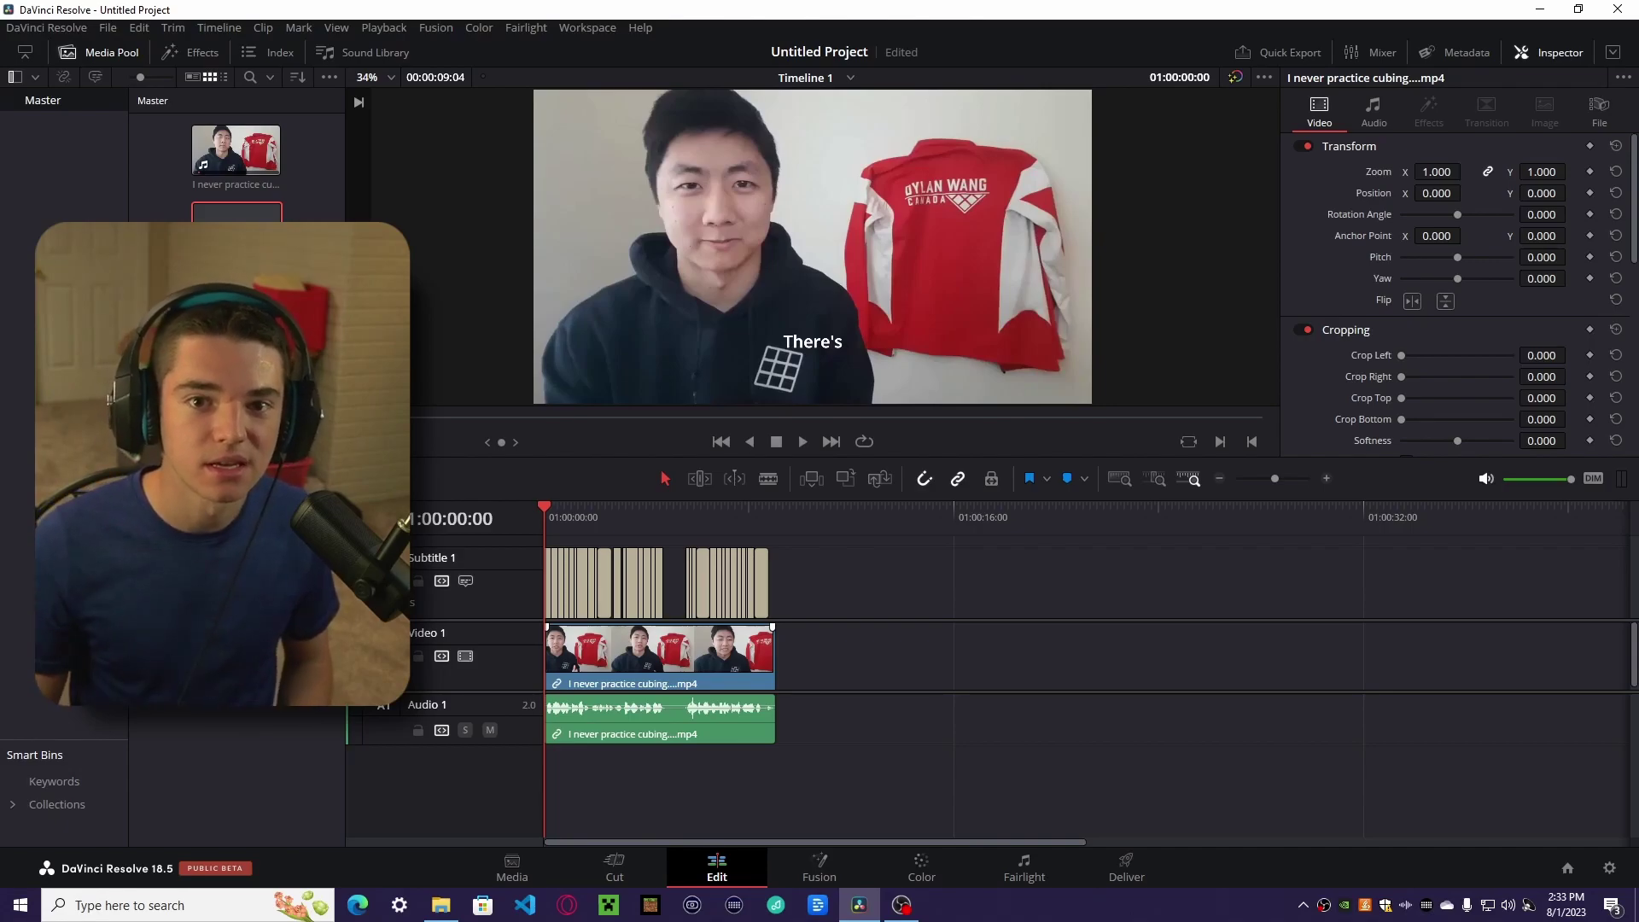
- In File Explorer, move Resolve_Script2.3.0.zip from the Downloads folder to the Desktop
{"action": "key", "text": "alt+Tab"}
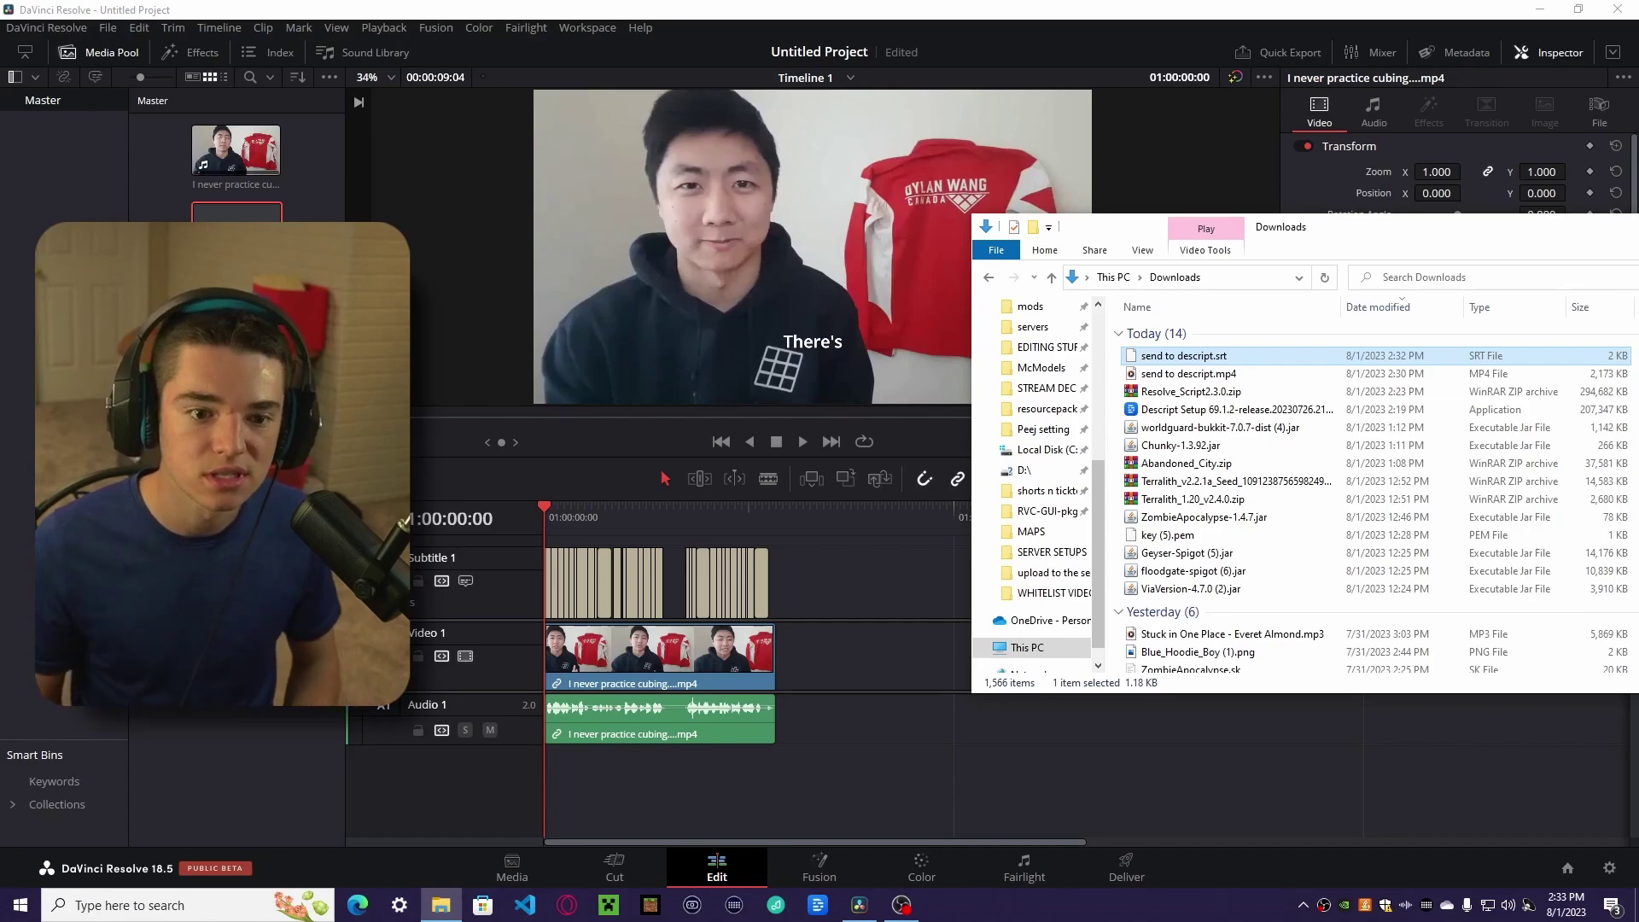
{"action": "left_click", "coordinate": [1194, 391]}
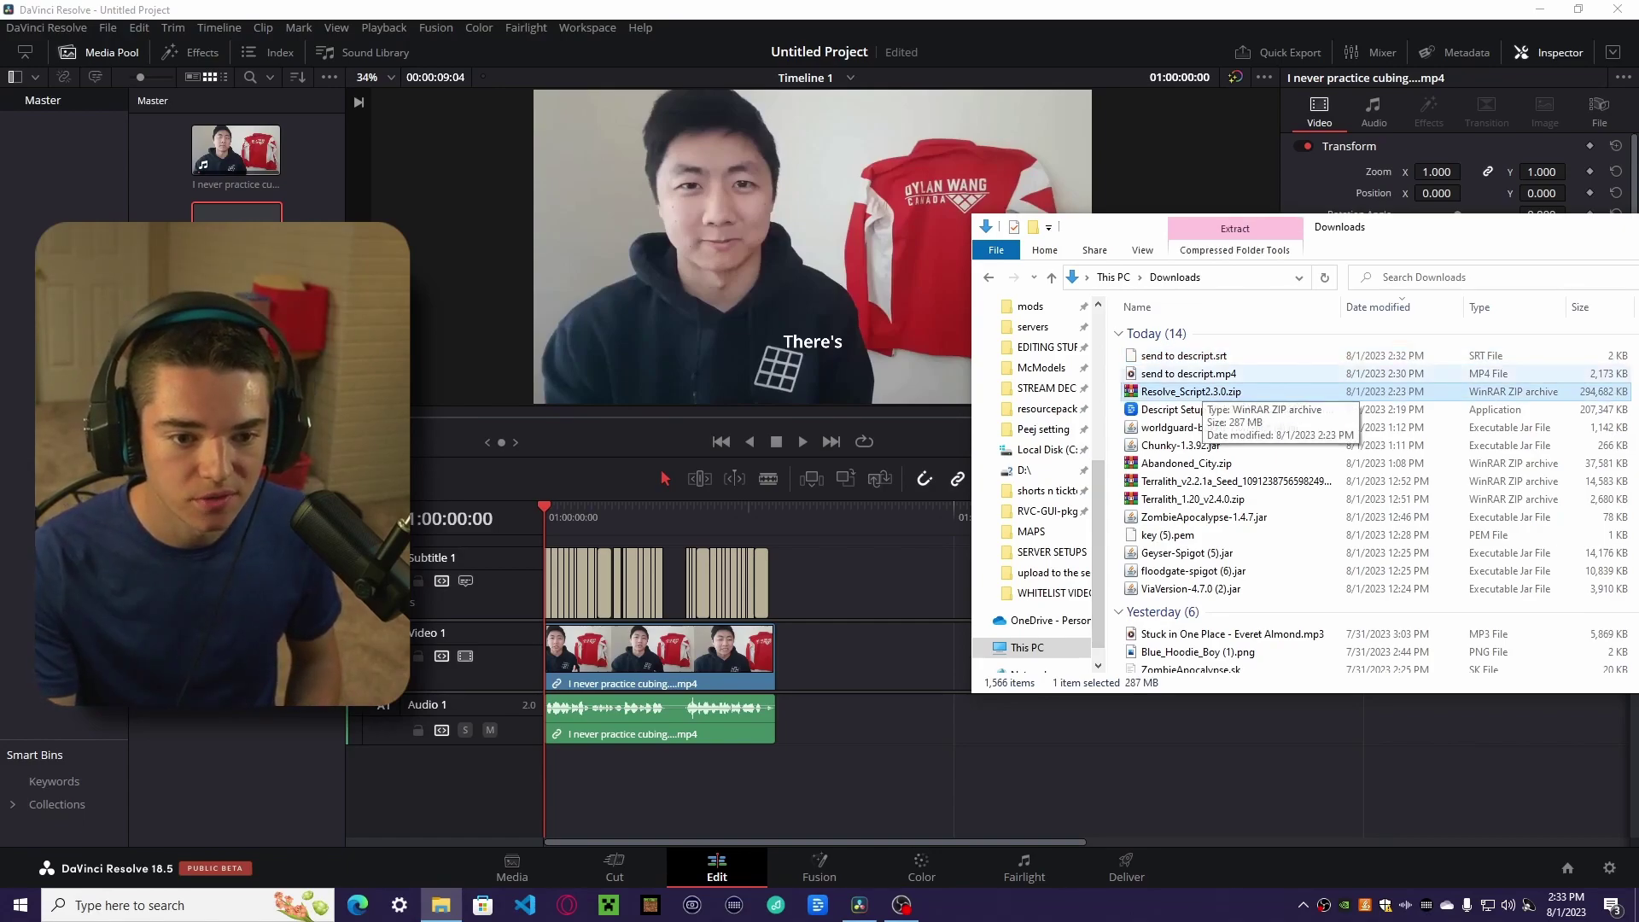
{"action": "left_click_drag", "start_coordinate": [1423, 232], "coordinate": [1128, 271]}
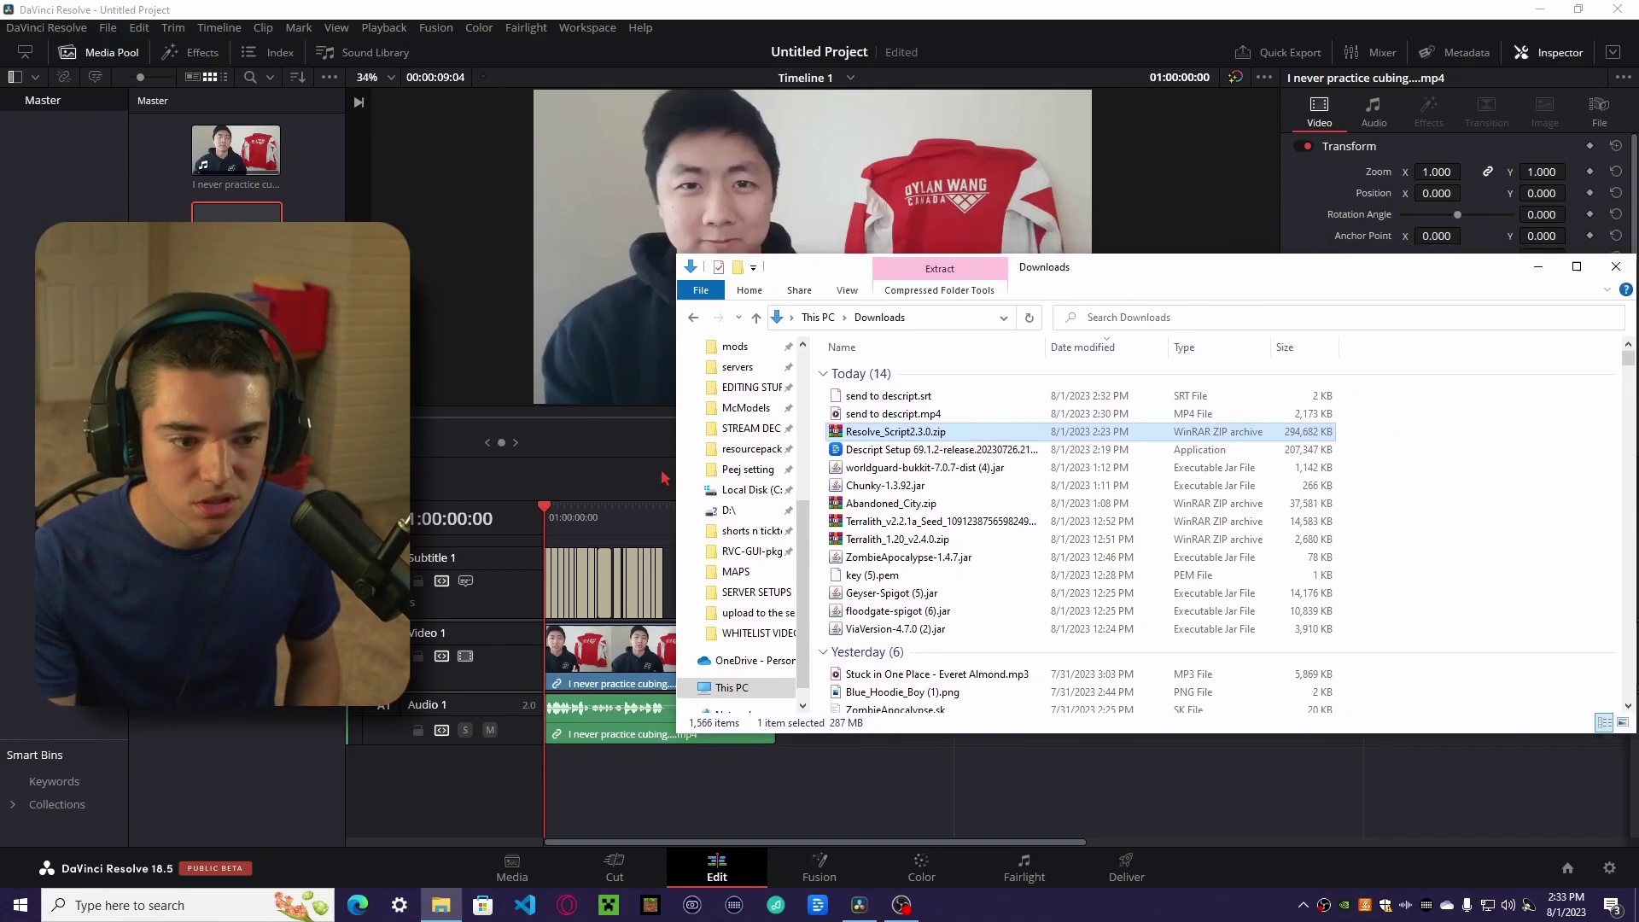
{"action": "scroll", "coordinate": [752, 487], "scroll_direction": "up", "scroll_amount": 5}
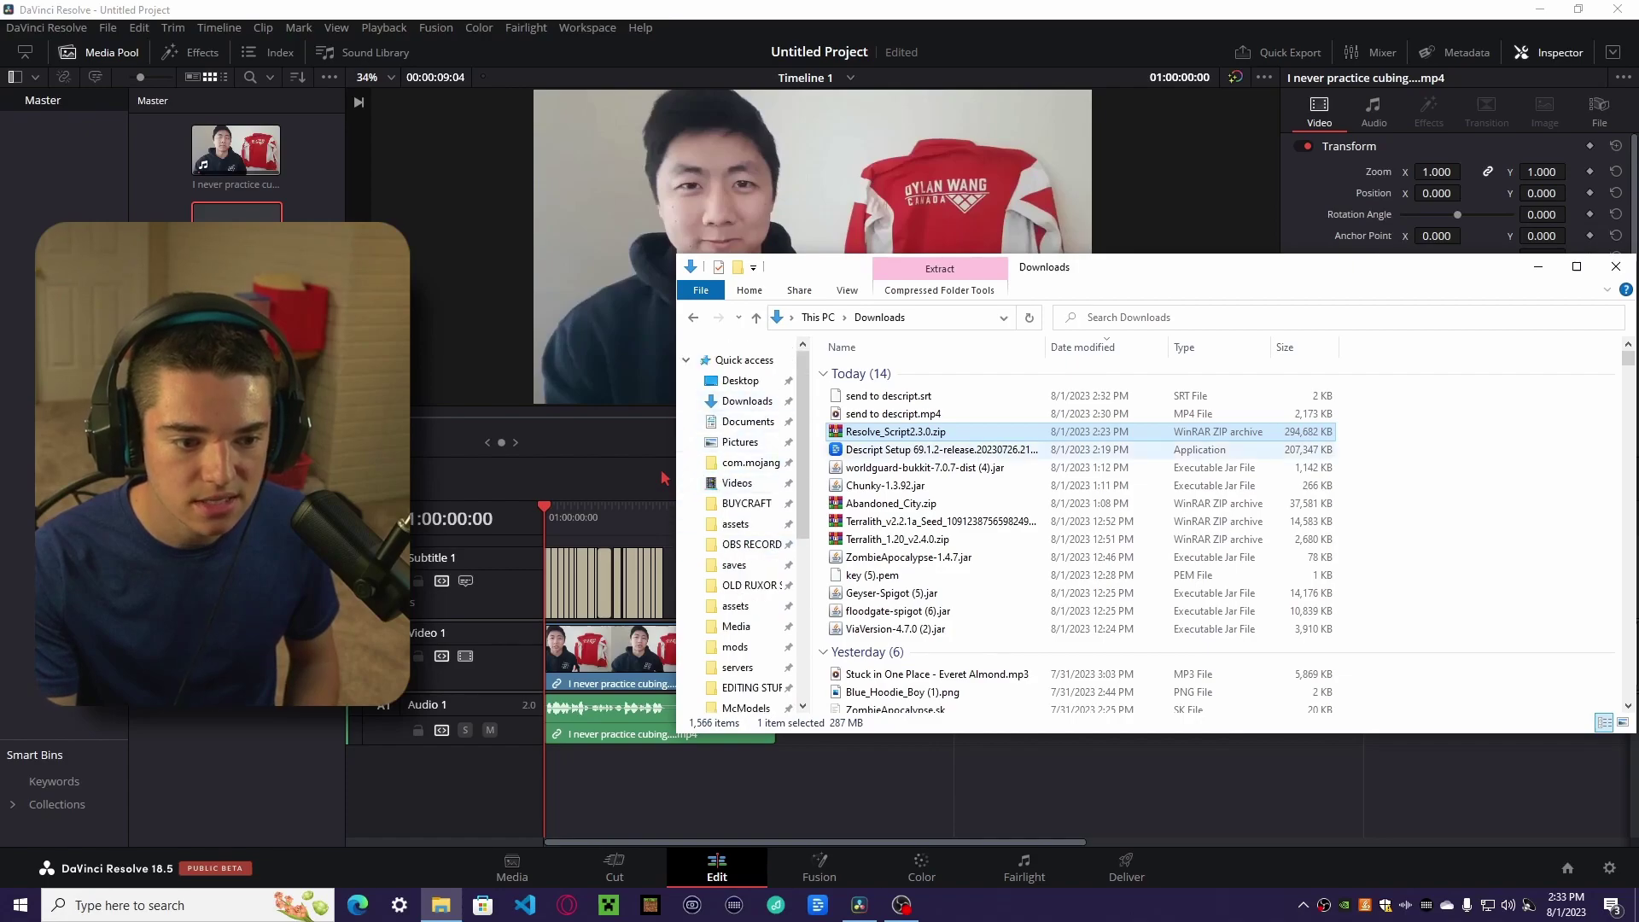
{"action": "left_click_drag", "start_coordinate": [895, 431], "coordinate": [735, 383]}
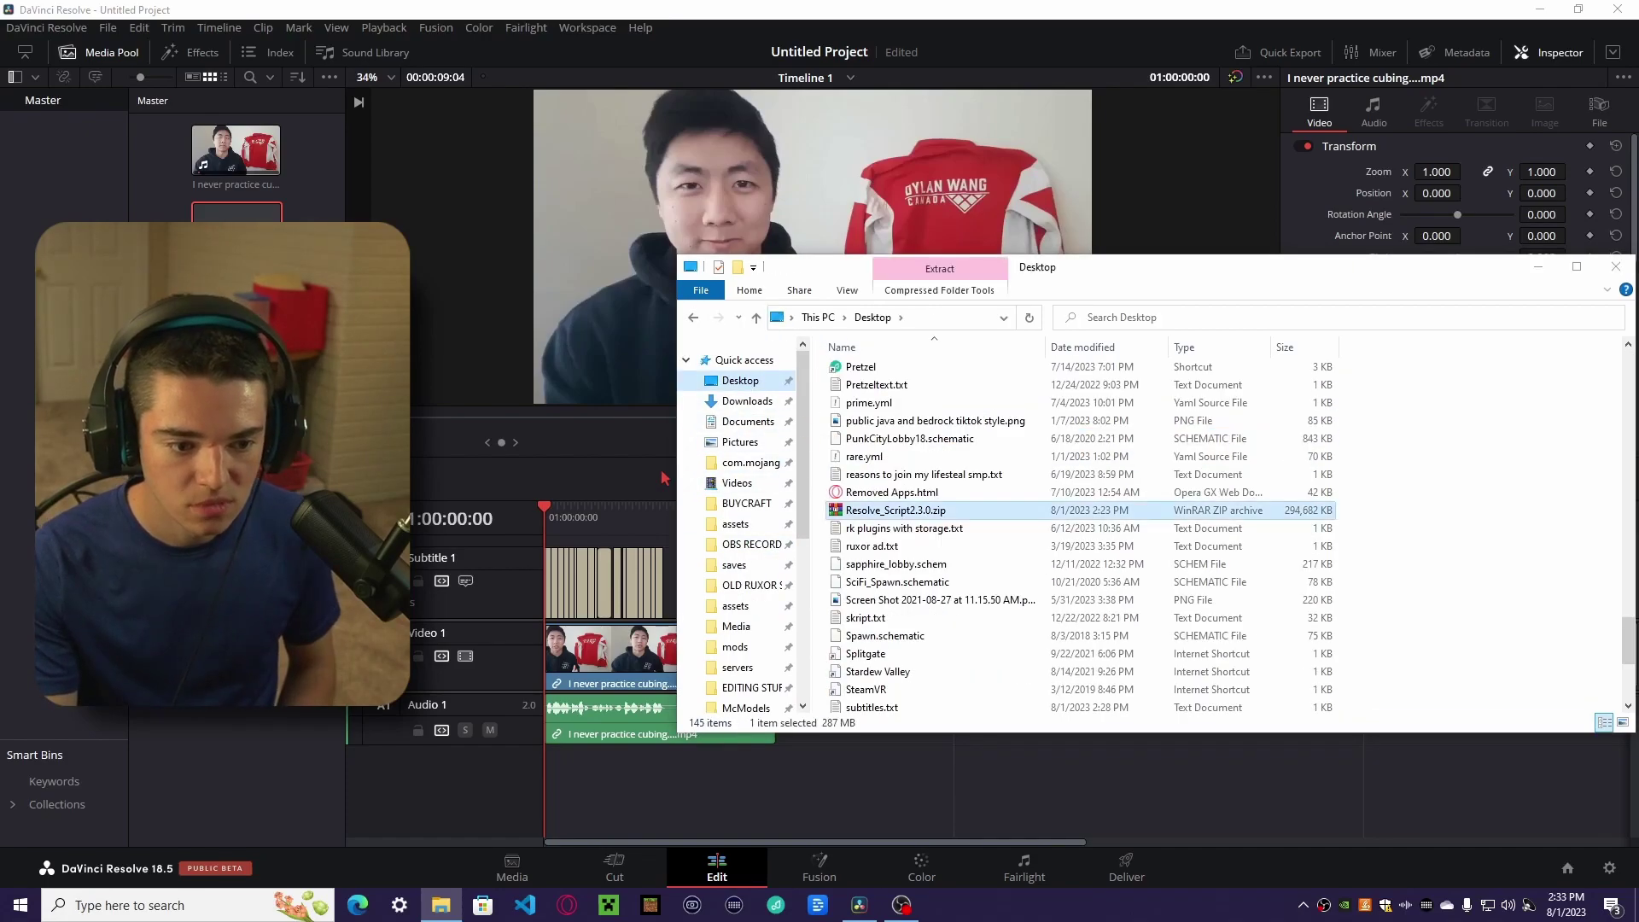
{"action": "right_click", "coordinate": [883, 509]}
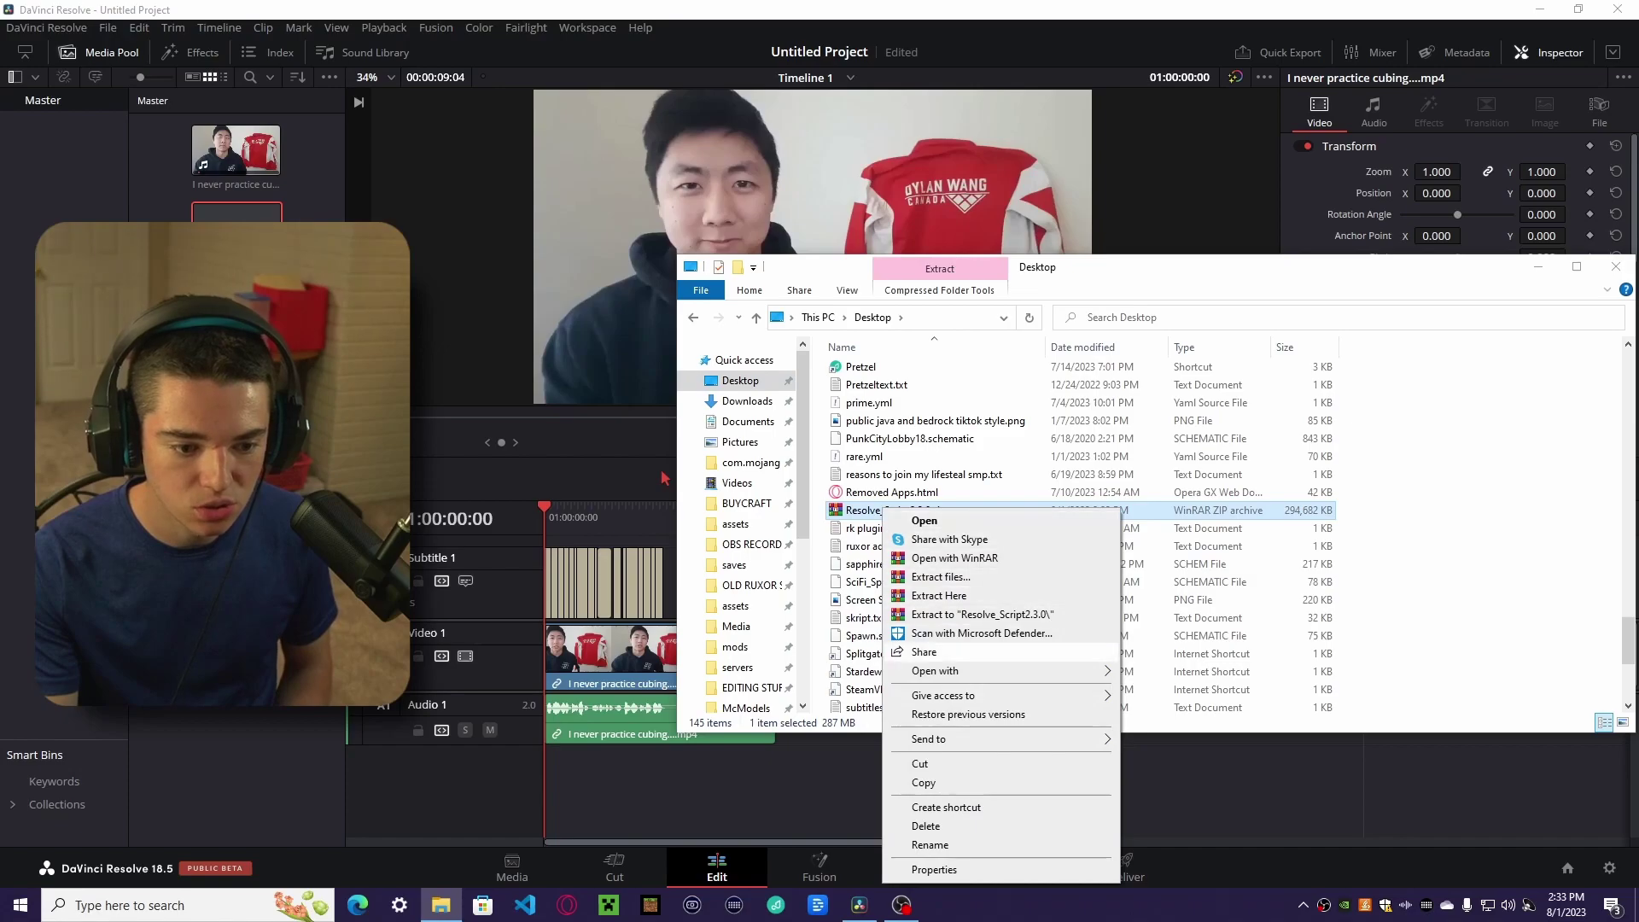
{"action": "left_click", "coordinate": [1196, 672]}
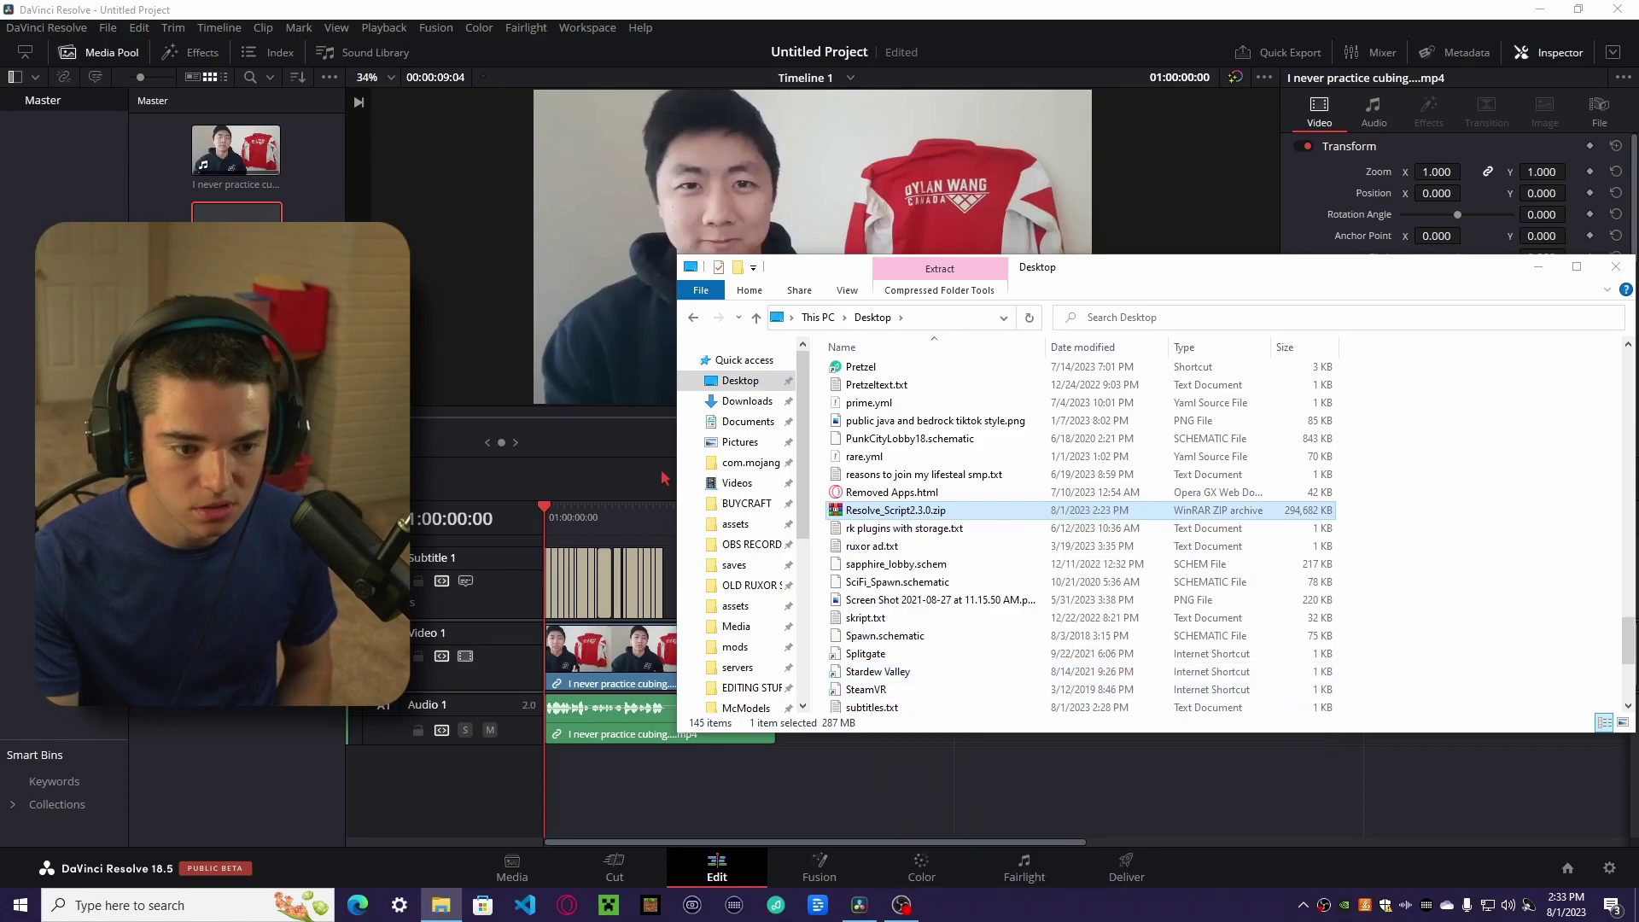
- Extract Resolve_Script2.3.0.zip on the Desktop and run りぞりぷと.exe from the extracted folder despite the SmartScreen block
{"action": "key", "text": "Return"}
{"action": "left_click_drag", "start_coordinate": [880, 372], "coordinate": [817, 317]}
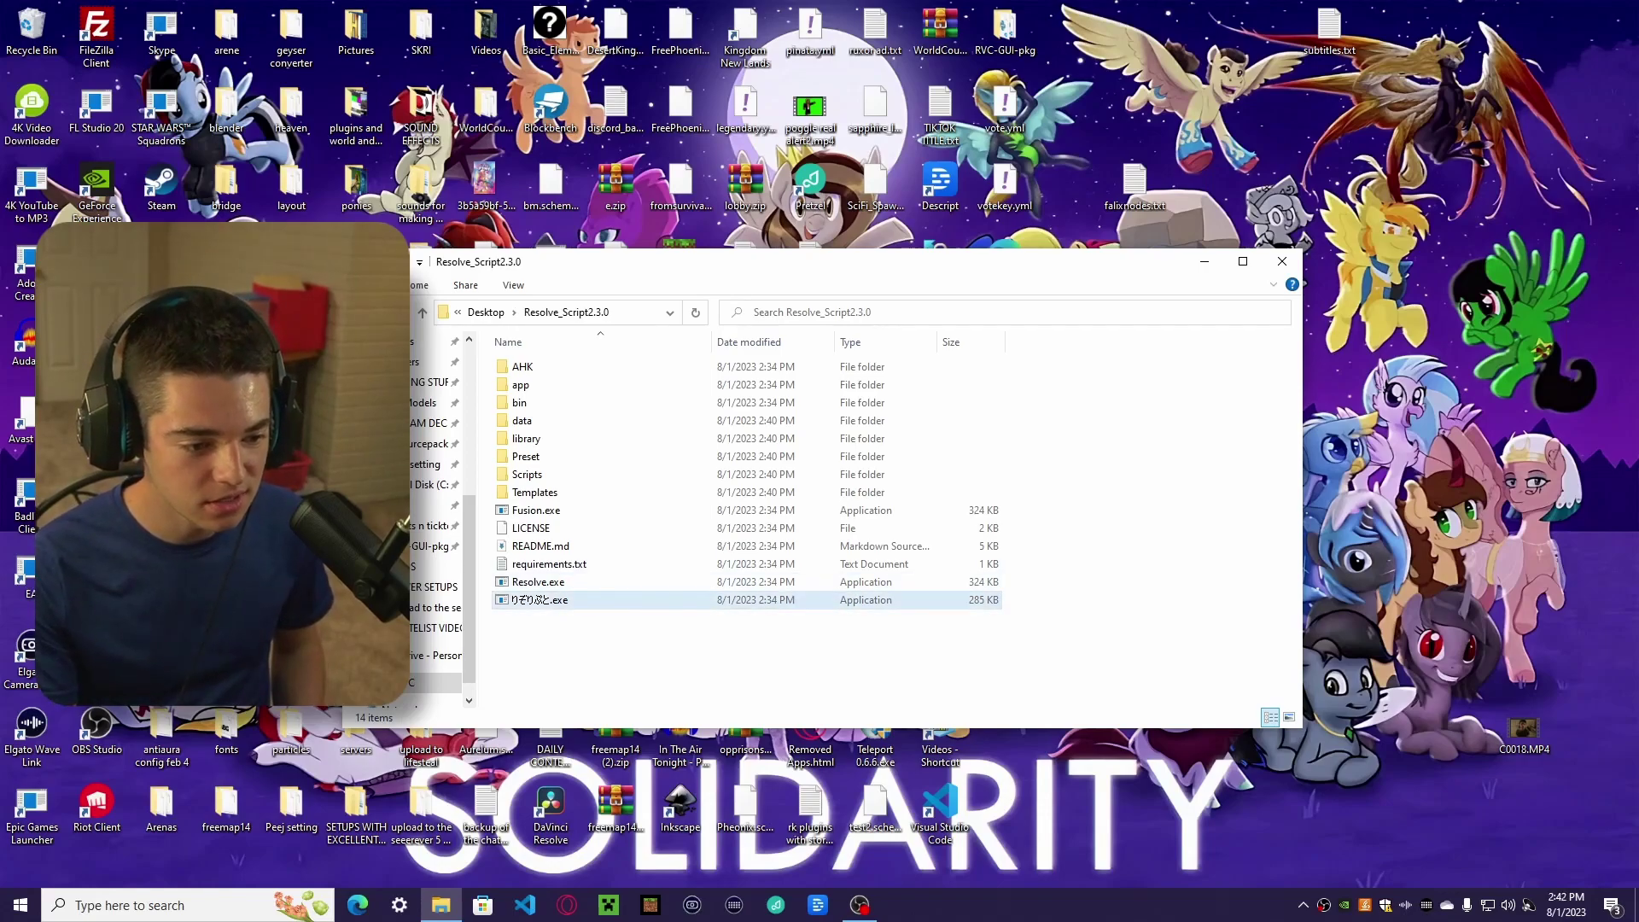
{"action": "left_click", "coordinate": [547, 600]}
{"action": "key", "text": "Return"}
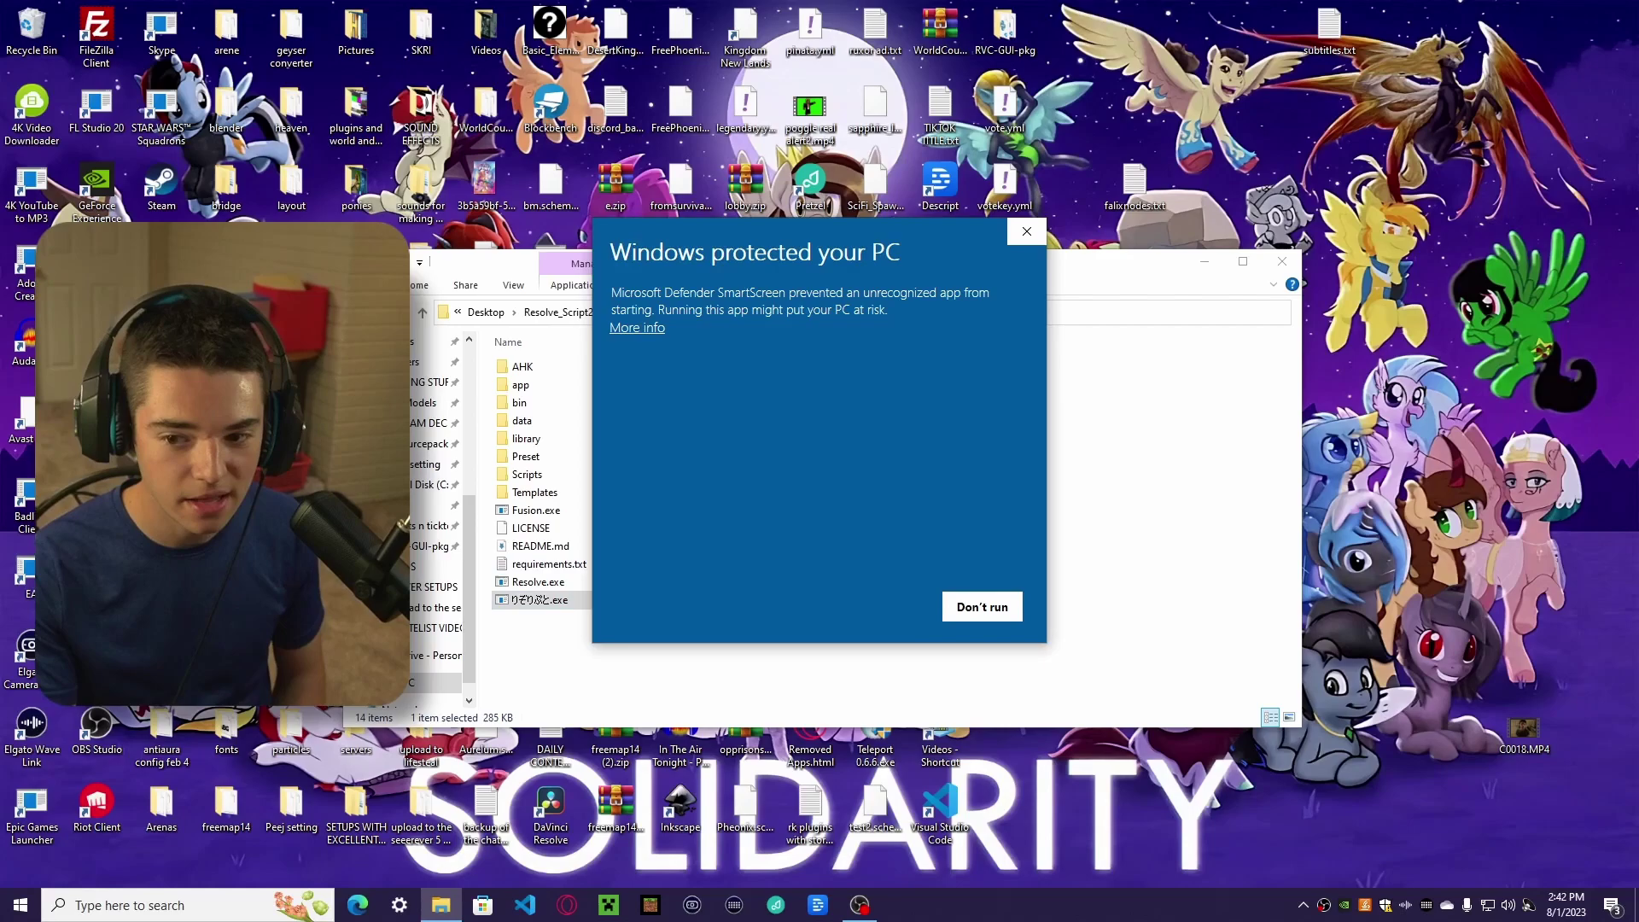
{"action": "left_click", "coordinate": [637, 327]}
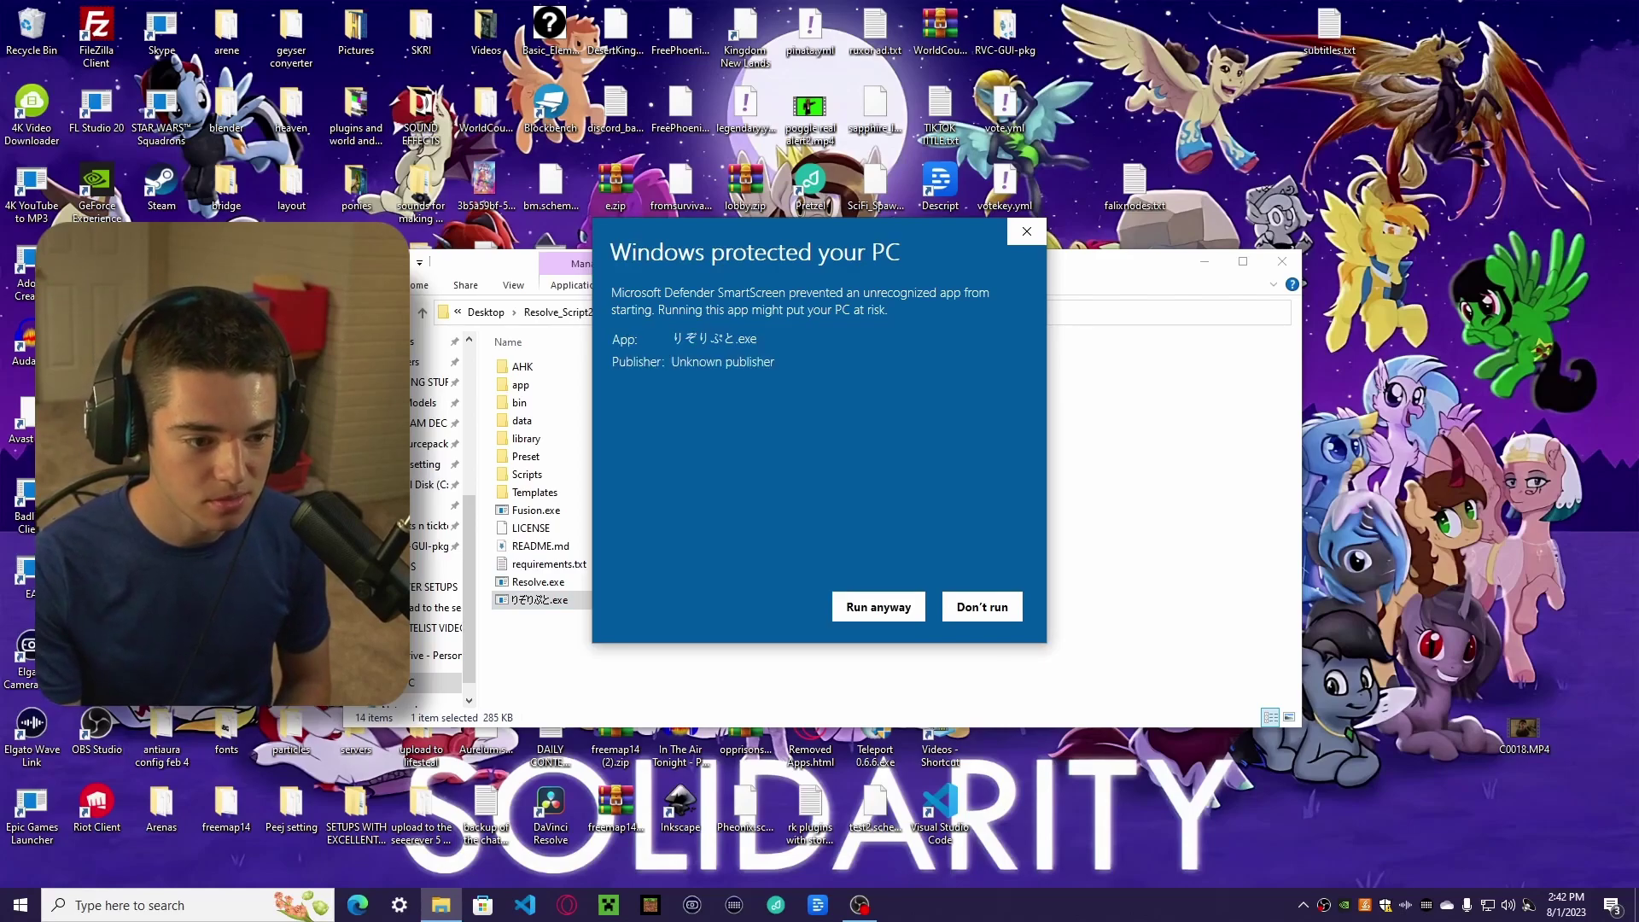
{"action": "left_click", "coordinate": [878, 607]}
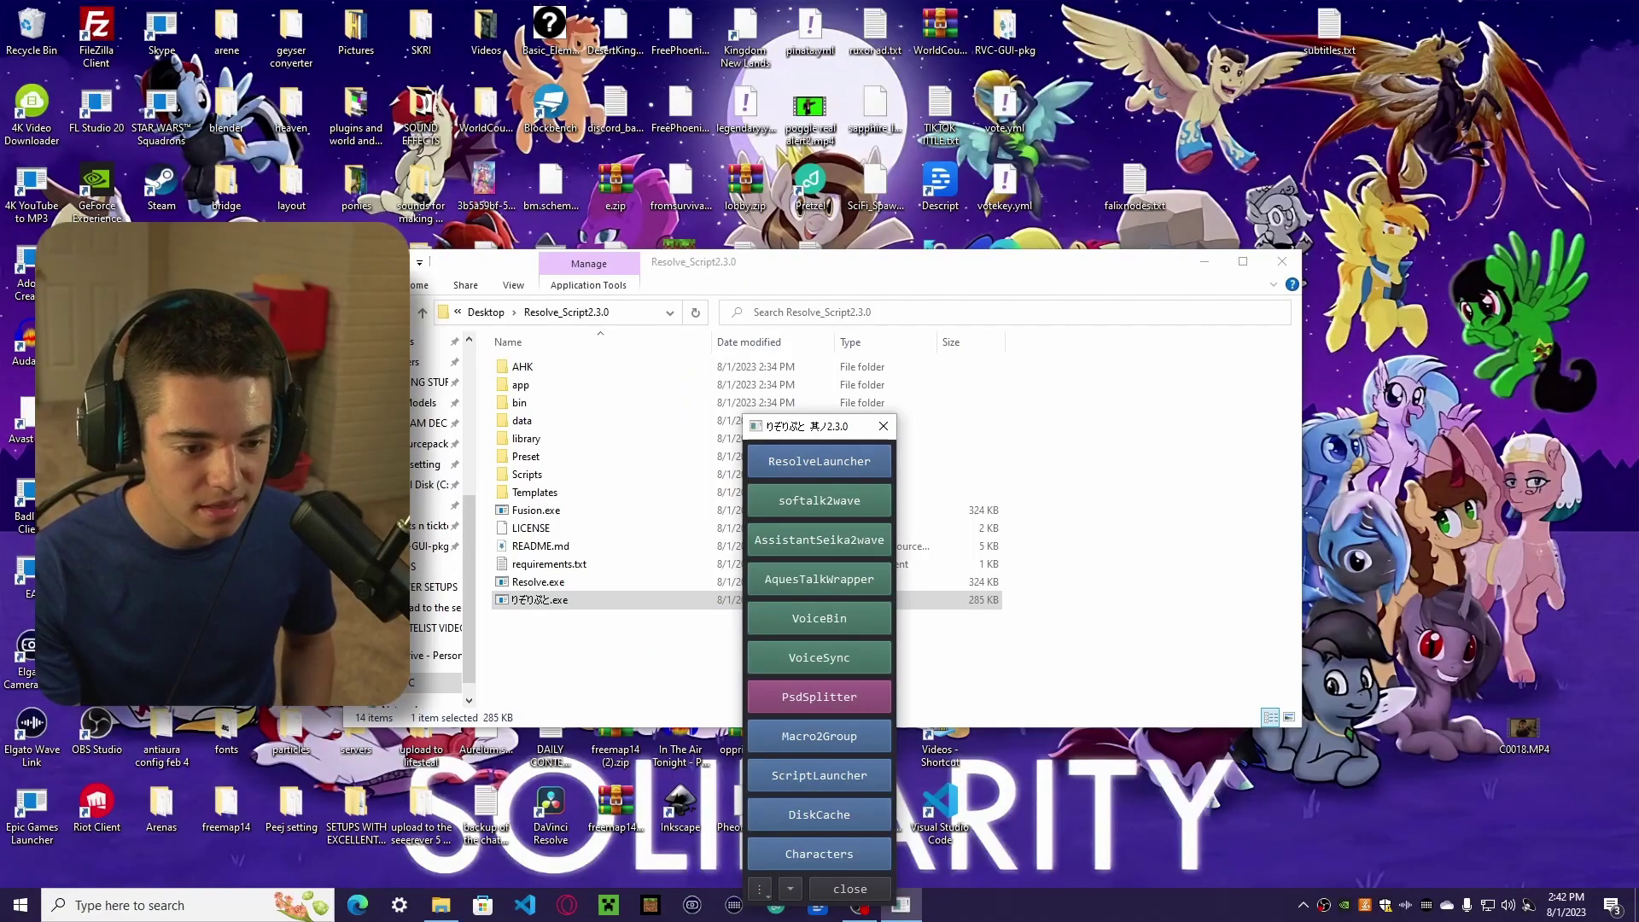
- Start DaVinci Resolve through ResolveLauncher and open the subtitles project, keeping the launcher windows out of the way
{"action": "left_click_drag", "start_coordinate": [811, 426], "coordinate": [689, 199]}
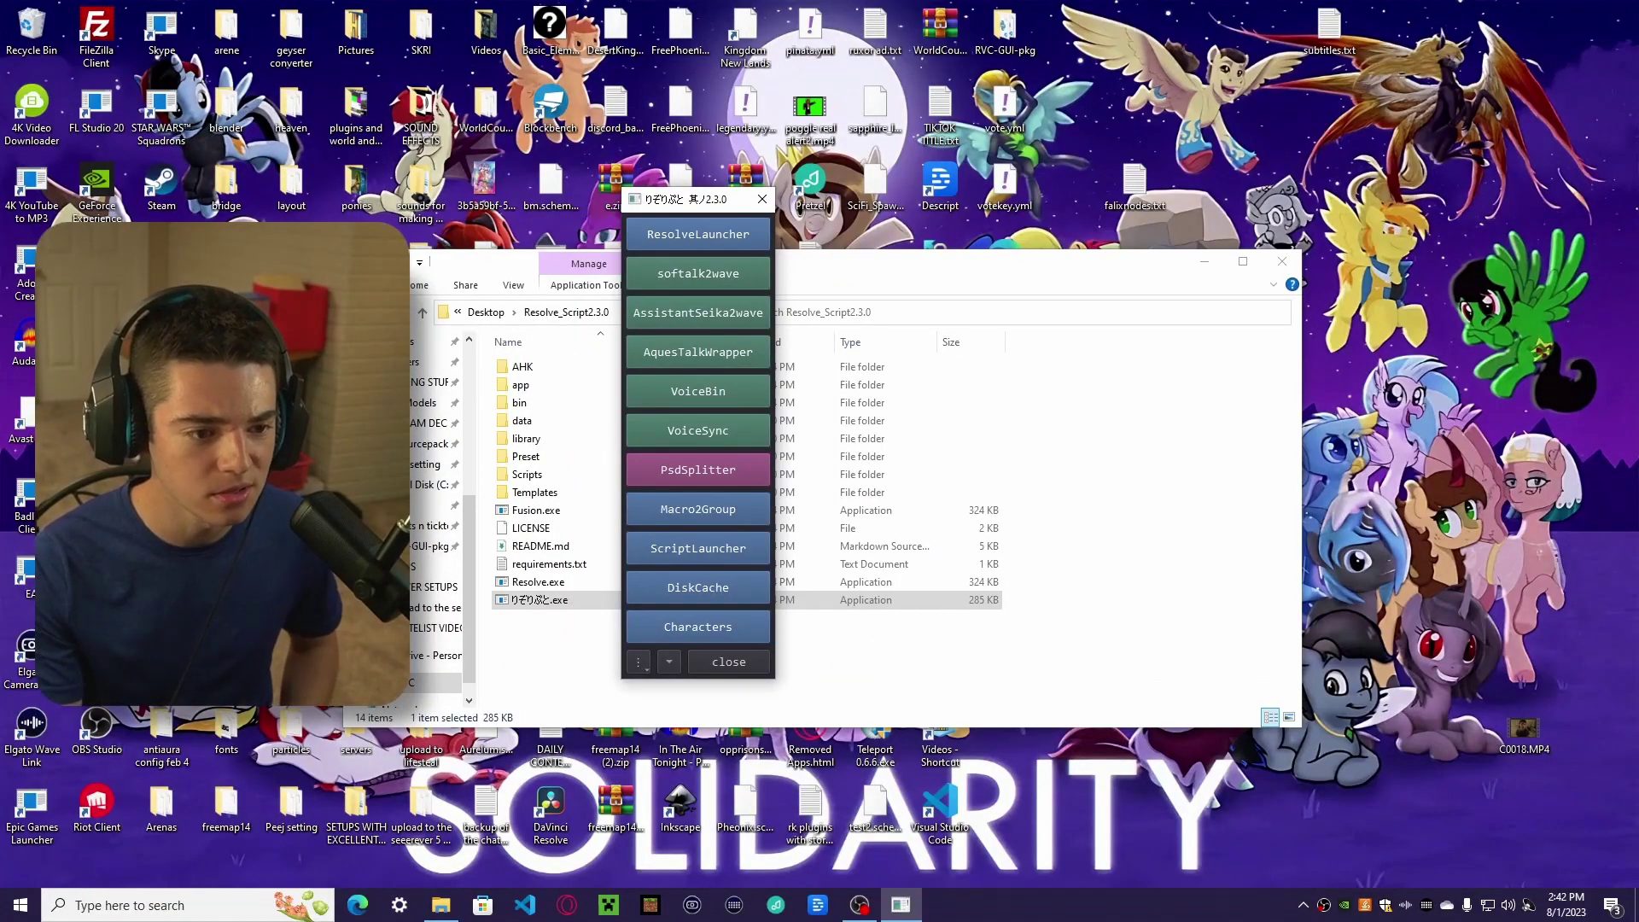
{"action": "left_click", "coordinate": [698, 234]}
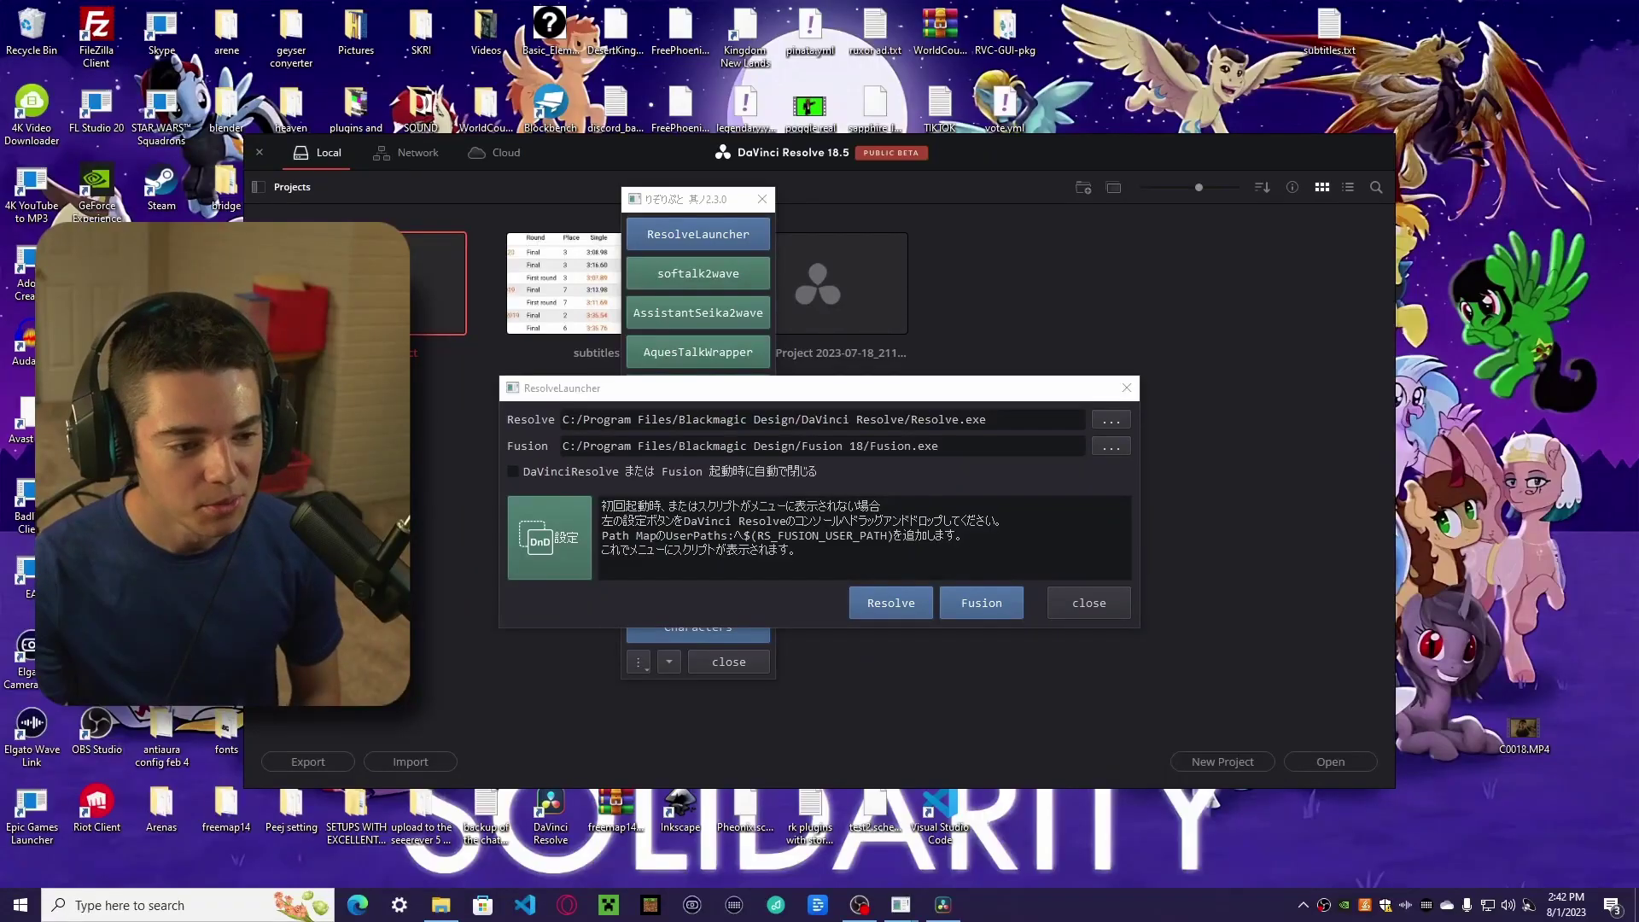
{"action": "left_click_drag", "start_coordinate": [674, 199], "coordinate": [70, 474]}
{"action": "left_click_drag", "start_coordinate": [628, 390], "coordinate": [768, 620]}
{"action": "double_click", "coordinate": [606, 294]}
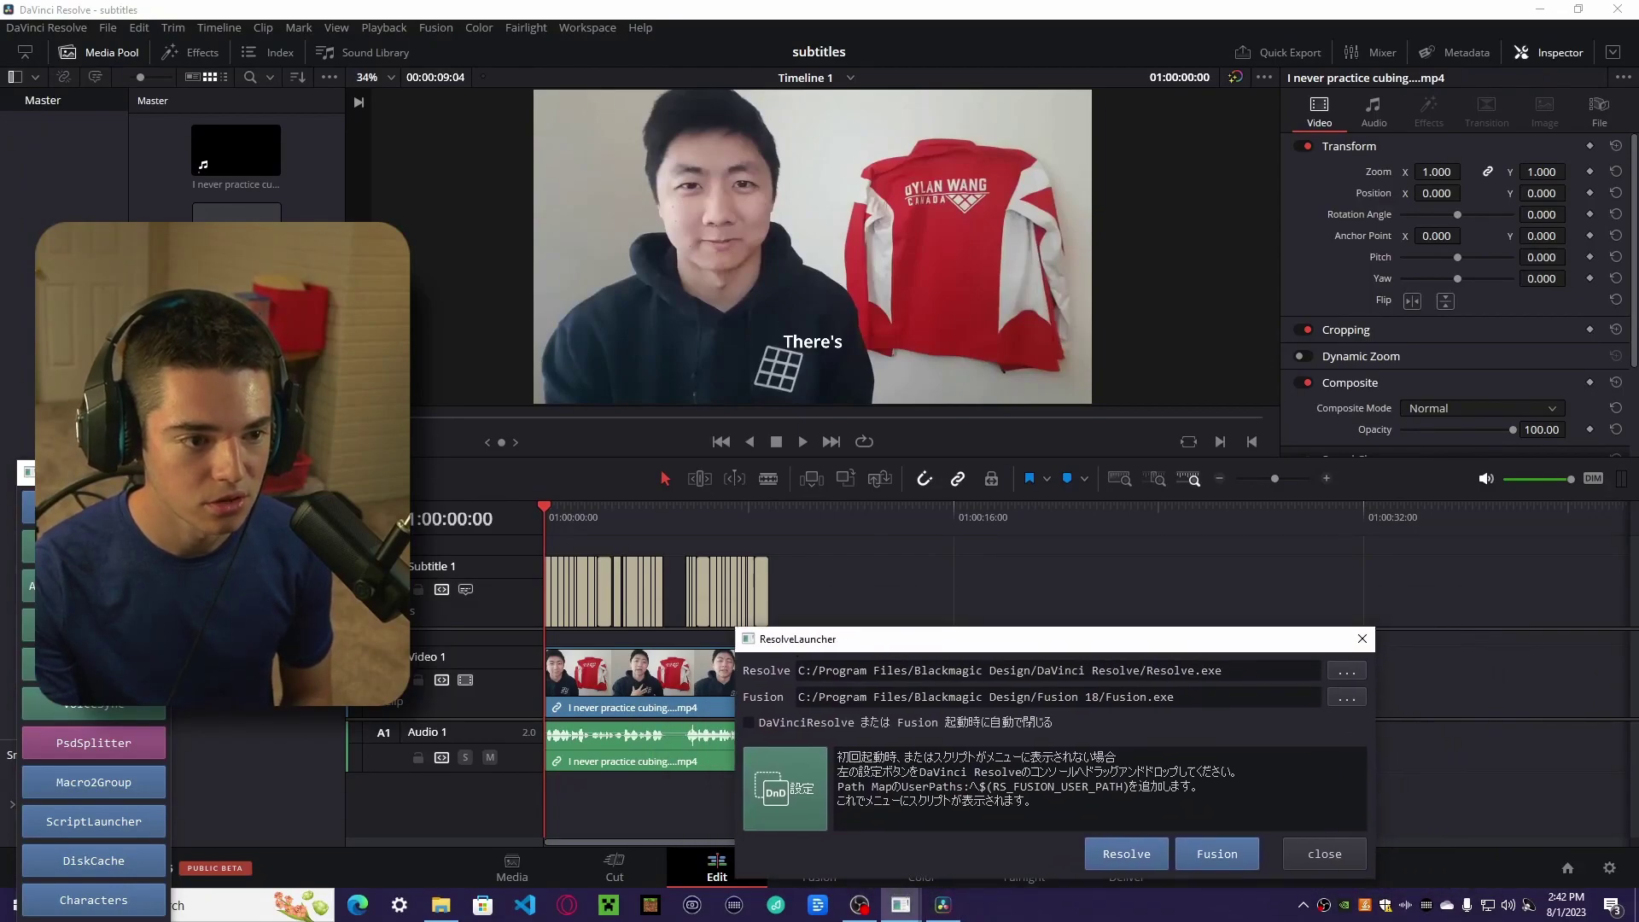
- Register the script path by dropping ResolveLauncher's green DnD box onto DaVinci Resolve's console, and close DaVinci Resolve
{"action": "left_click", "coordinate": [588, 29]}
{"action": "mouse_move", "coordinate": [592, 483]}
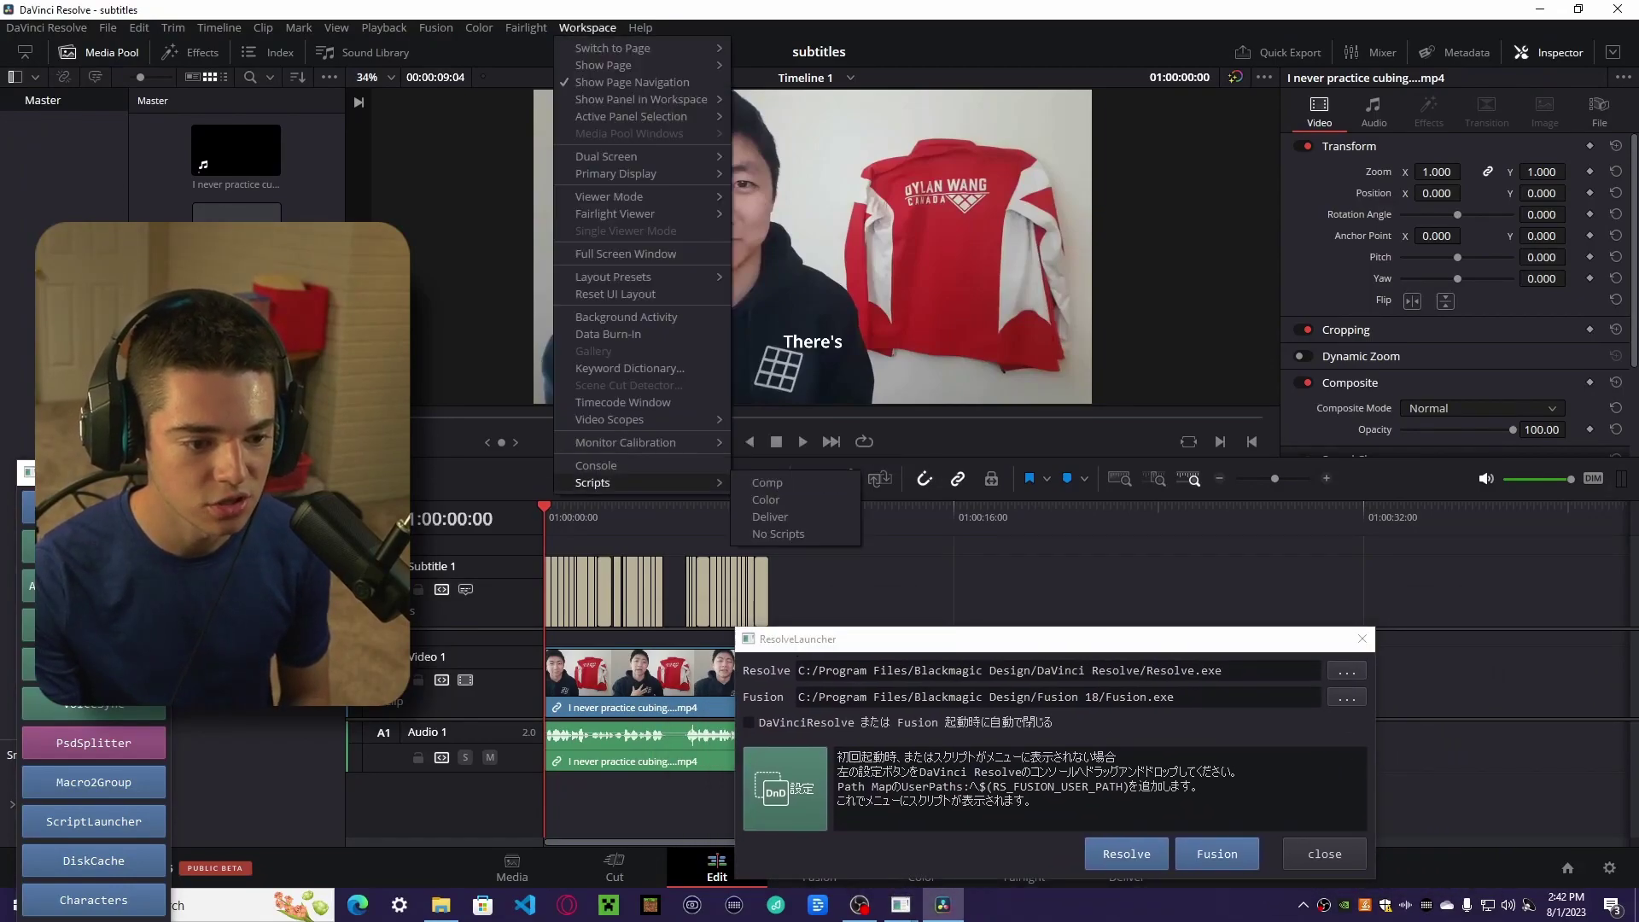
{"action": "left_click", "coordinate": [596, 466]}
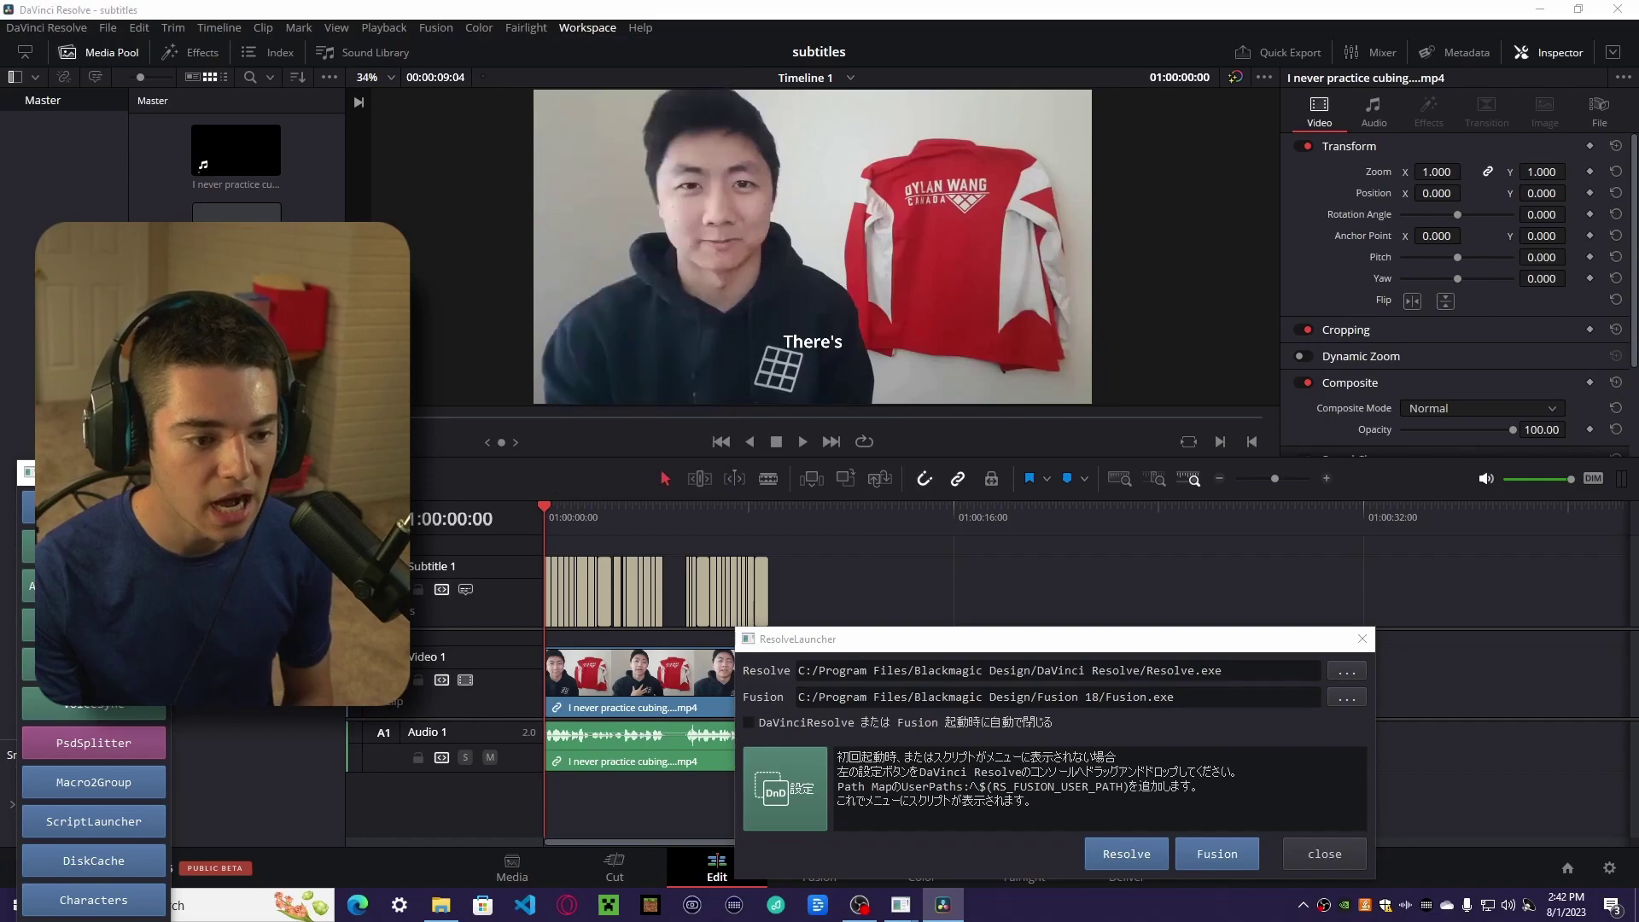
{"action": "left_click_drag", "start_coordinate": [776, 639], "coordinate": [1023, 392]}
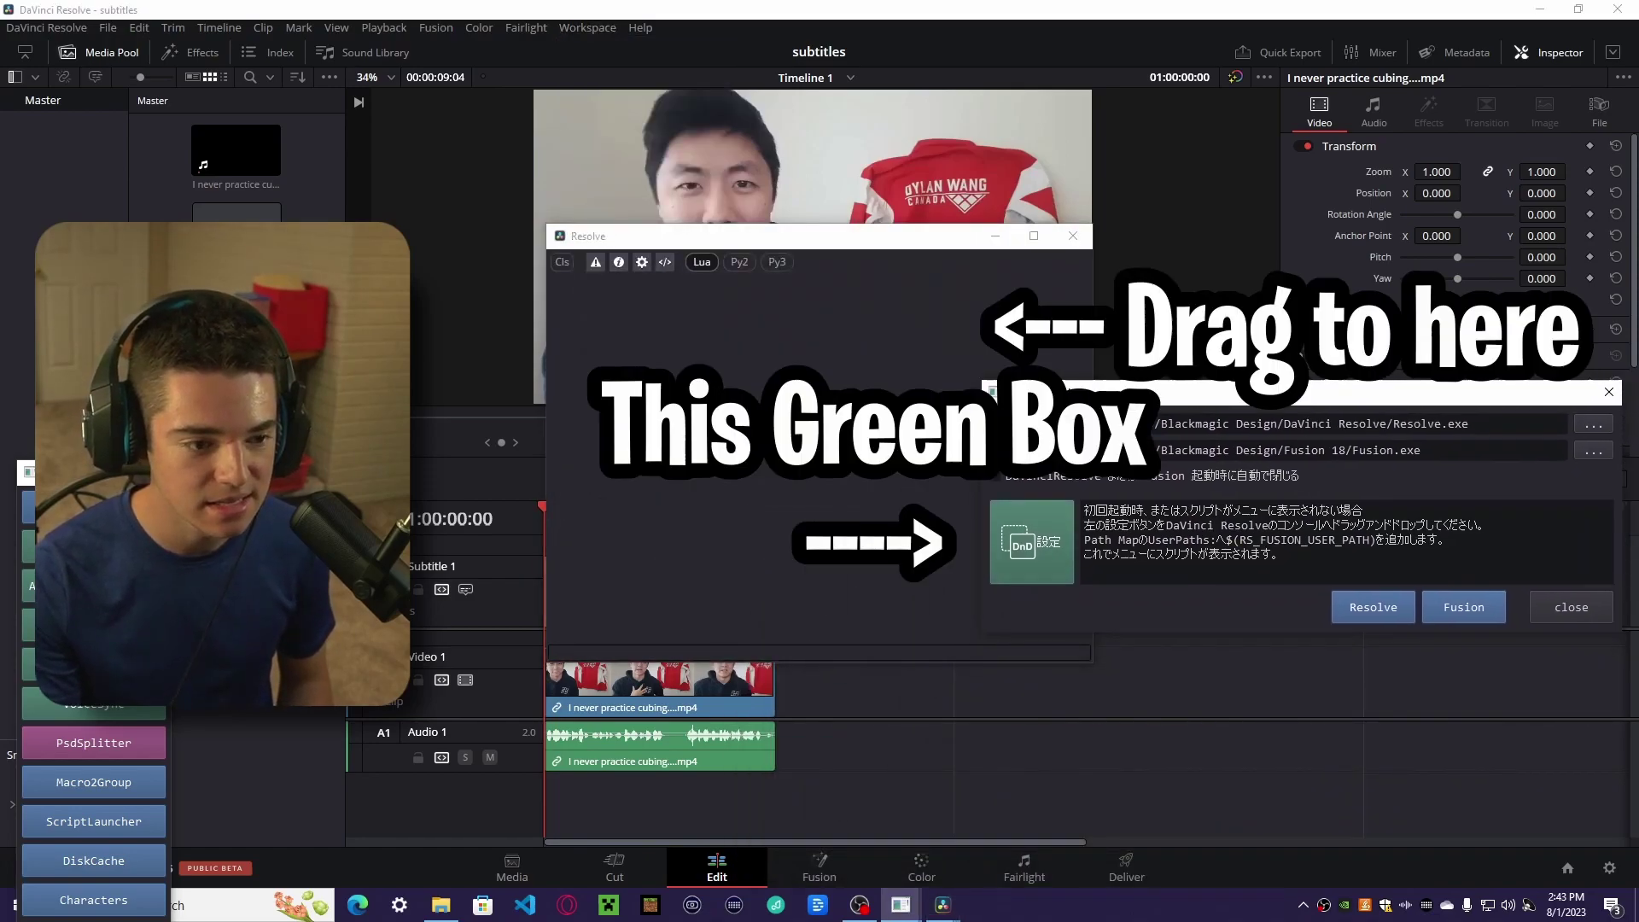
{"action": "left_click_drag", "start_coordinate": [1032, 542], "coordinate": [854, 427]}
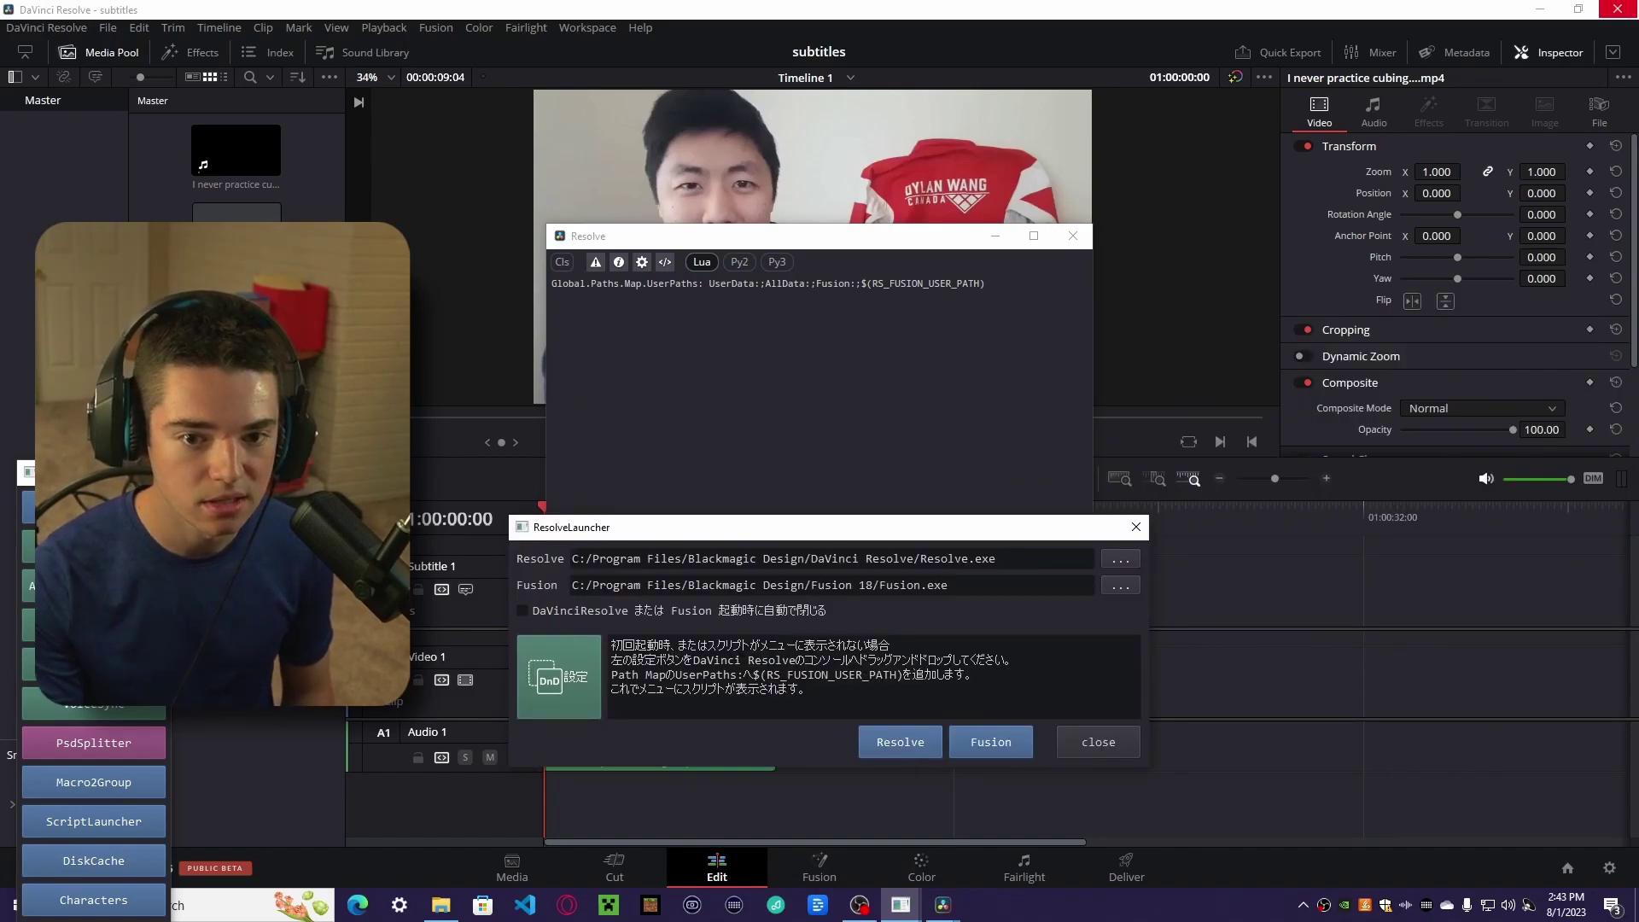
{"action": "left_click", "coordinate": [1618, 8]}
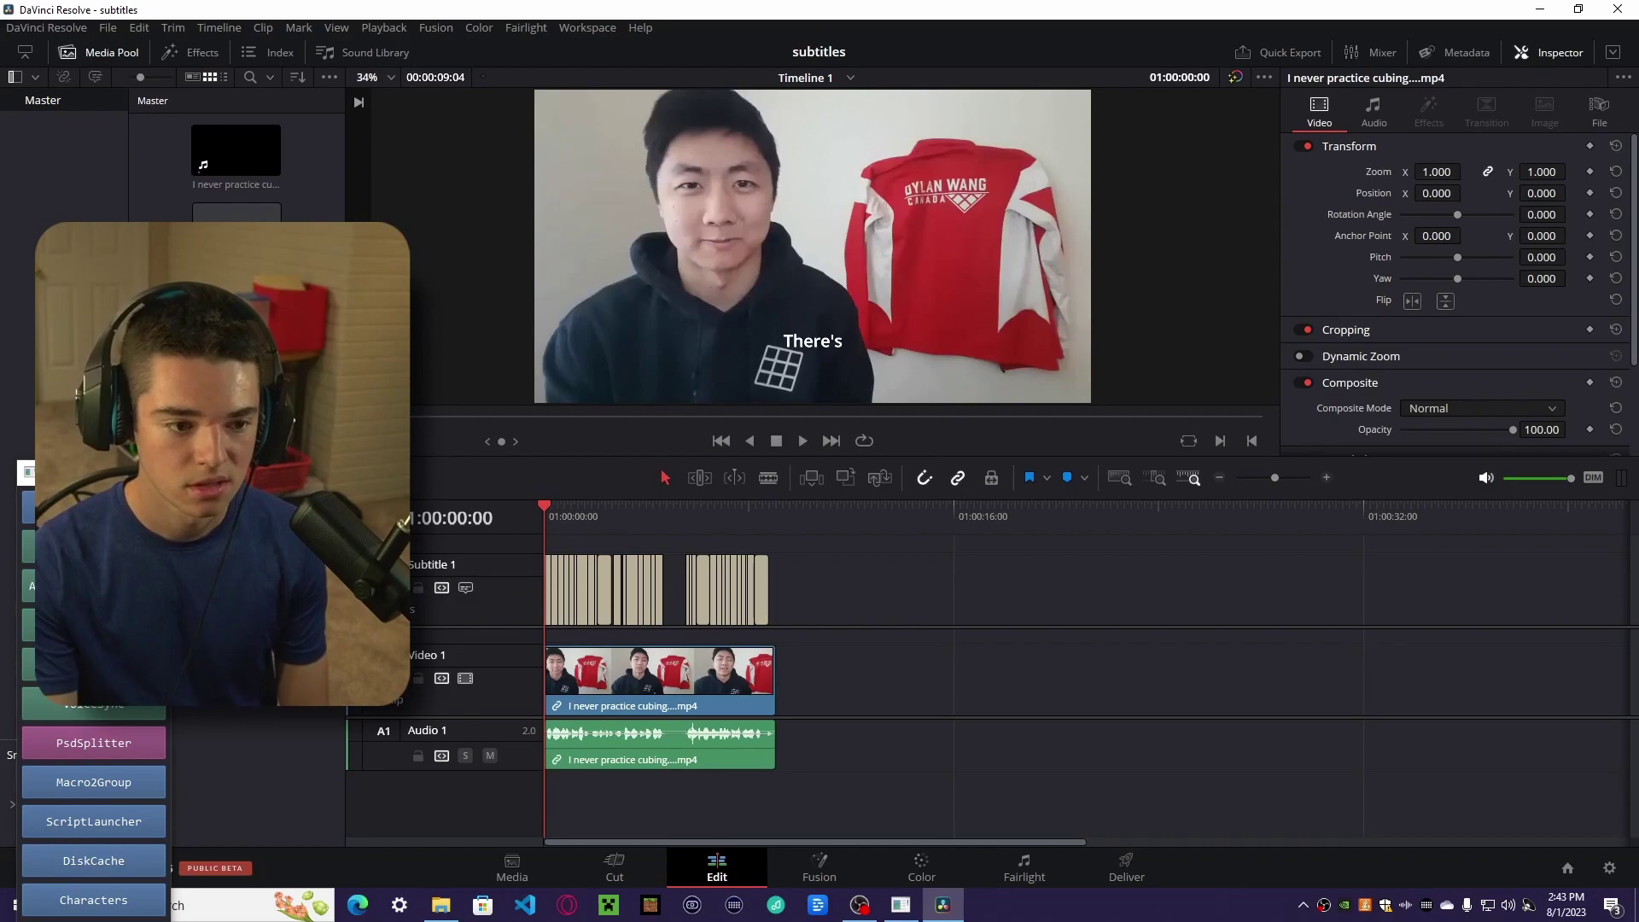
- With the subtitles project open in the restarted DaVinci Resolve, launch the Subtitle2TextPlus script from the RS scripts
{"action": "left_click", "coordinate": [587, 28]}
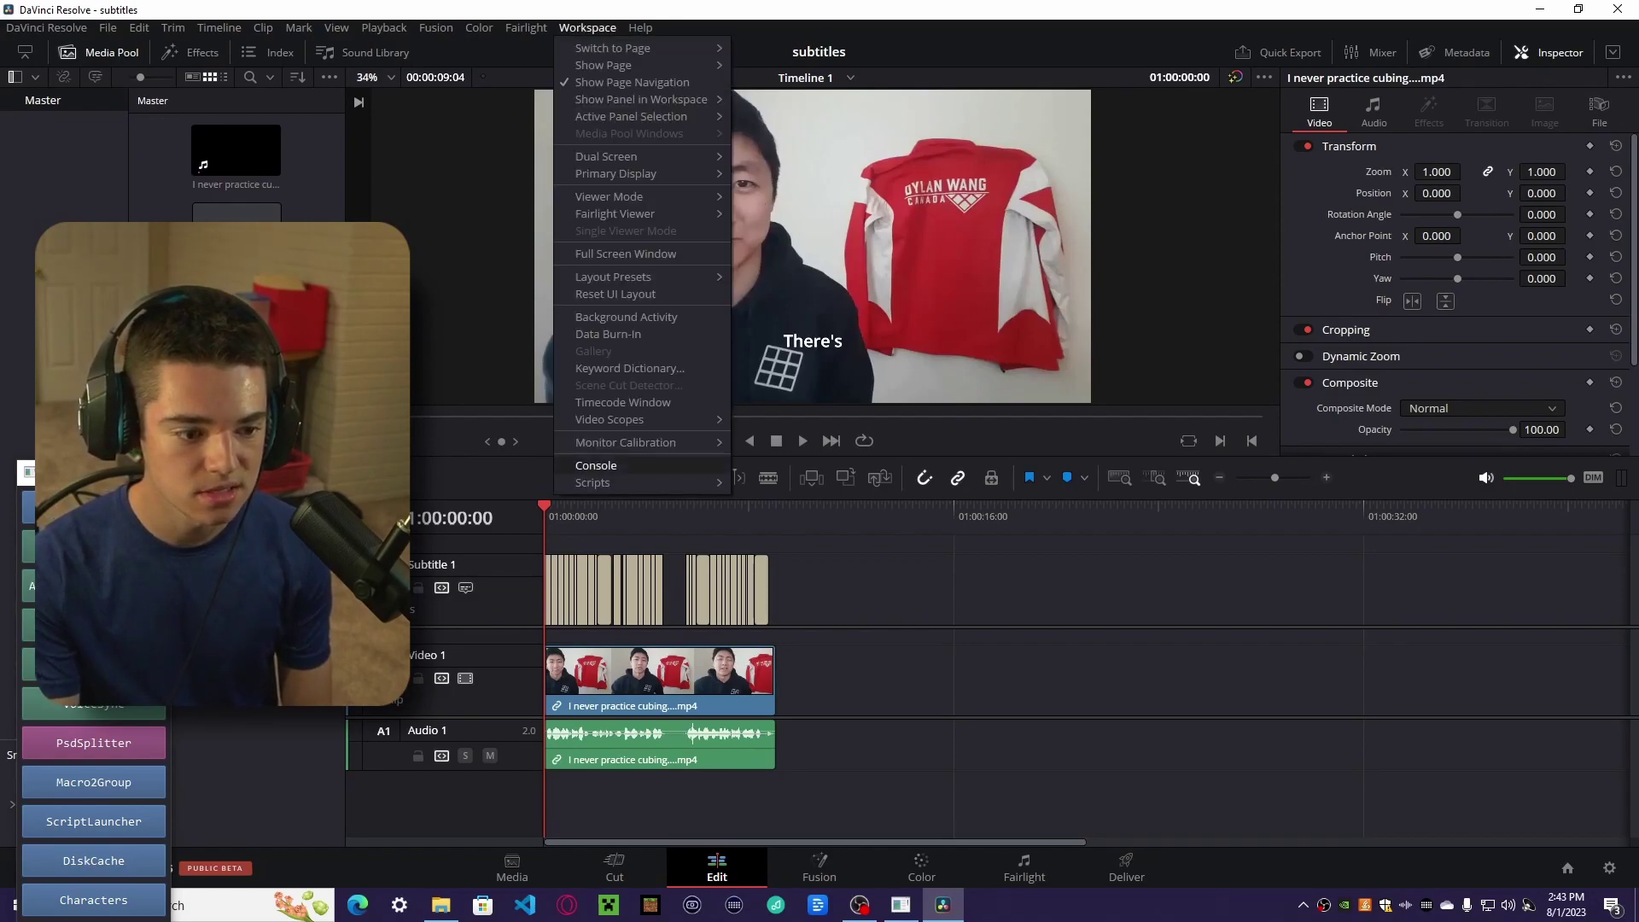
{"action": "mouse_move", "coordinate": [636, 482]}
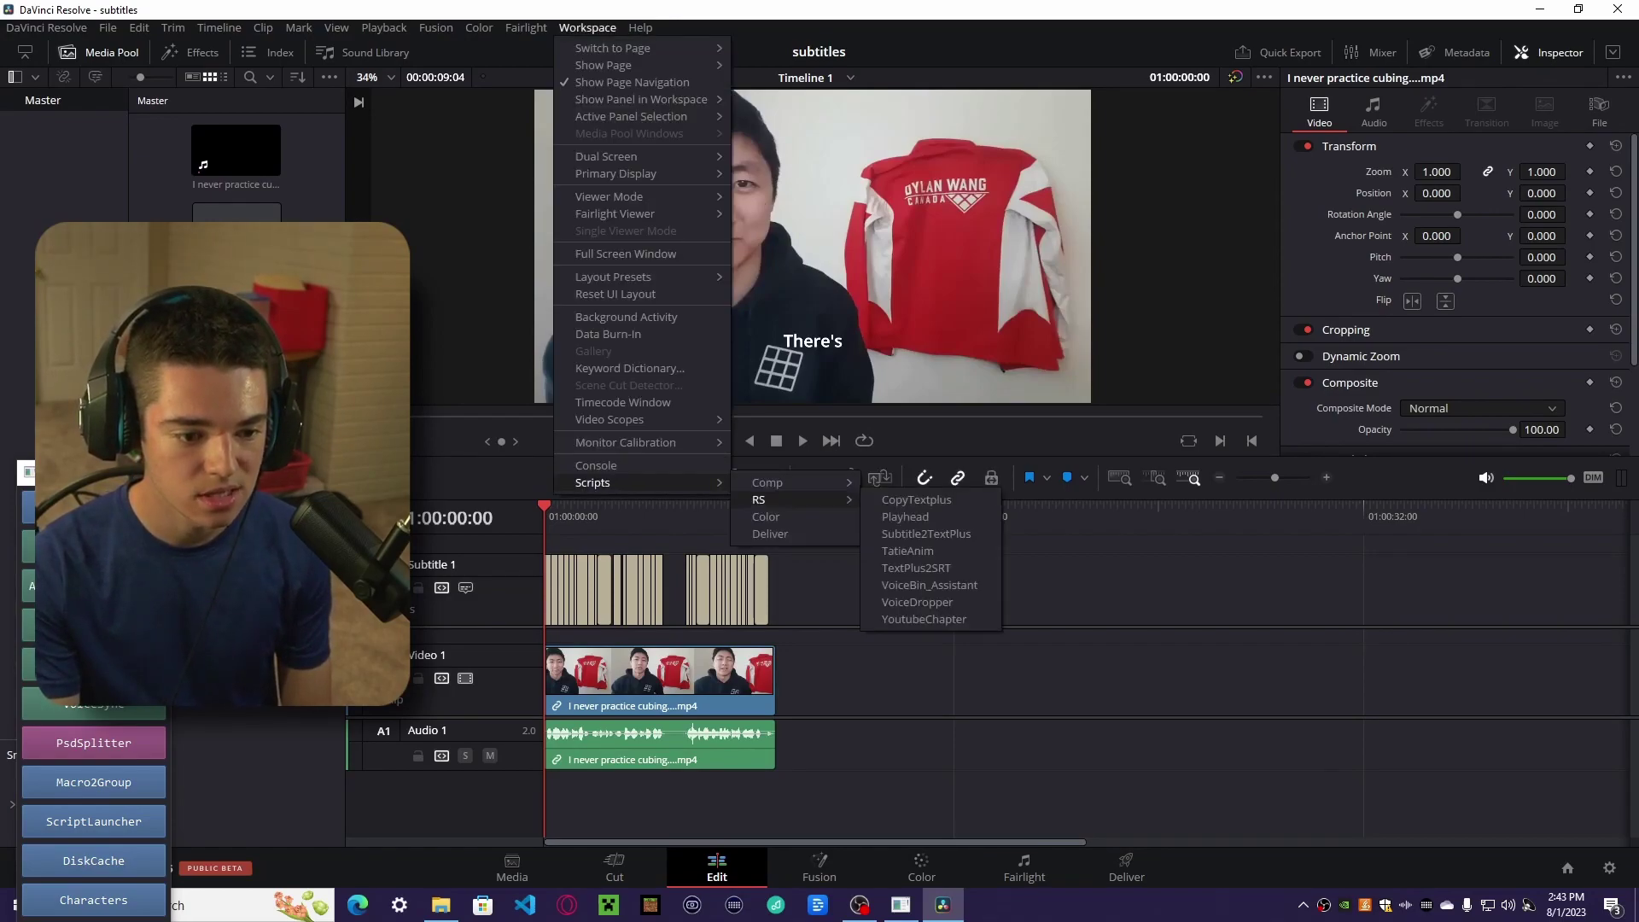
{"action": "mouse_move", "coordinate": [758, 500]}
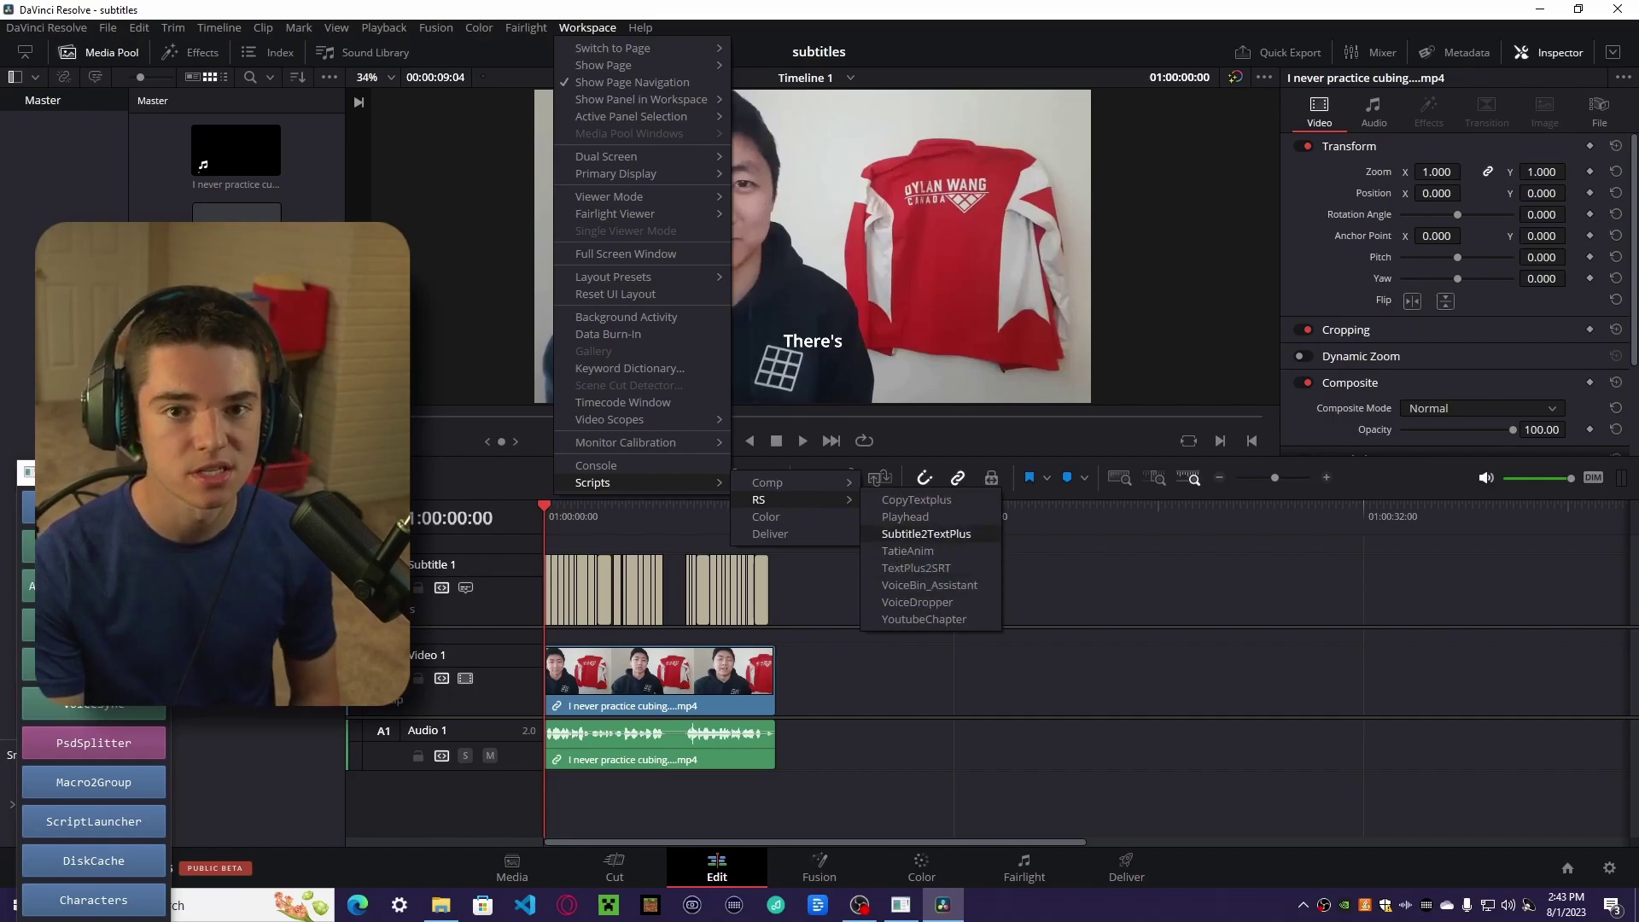
{"action": "left_click", "coordinate": [926, 534]}
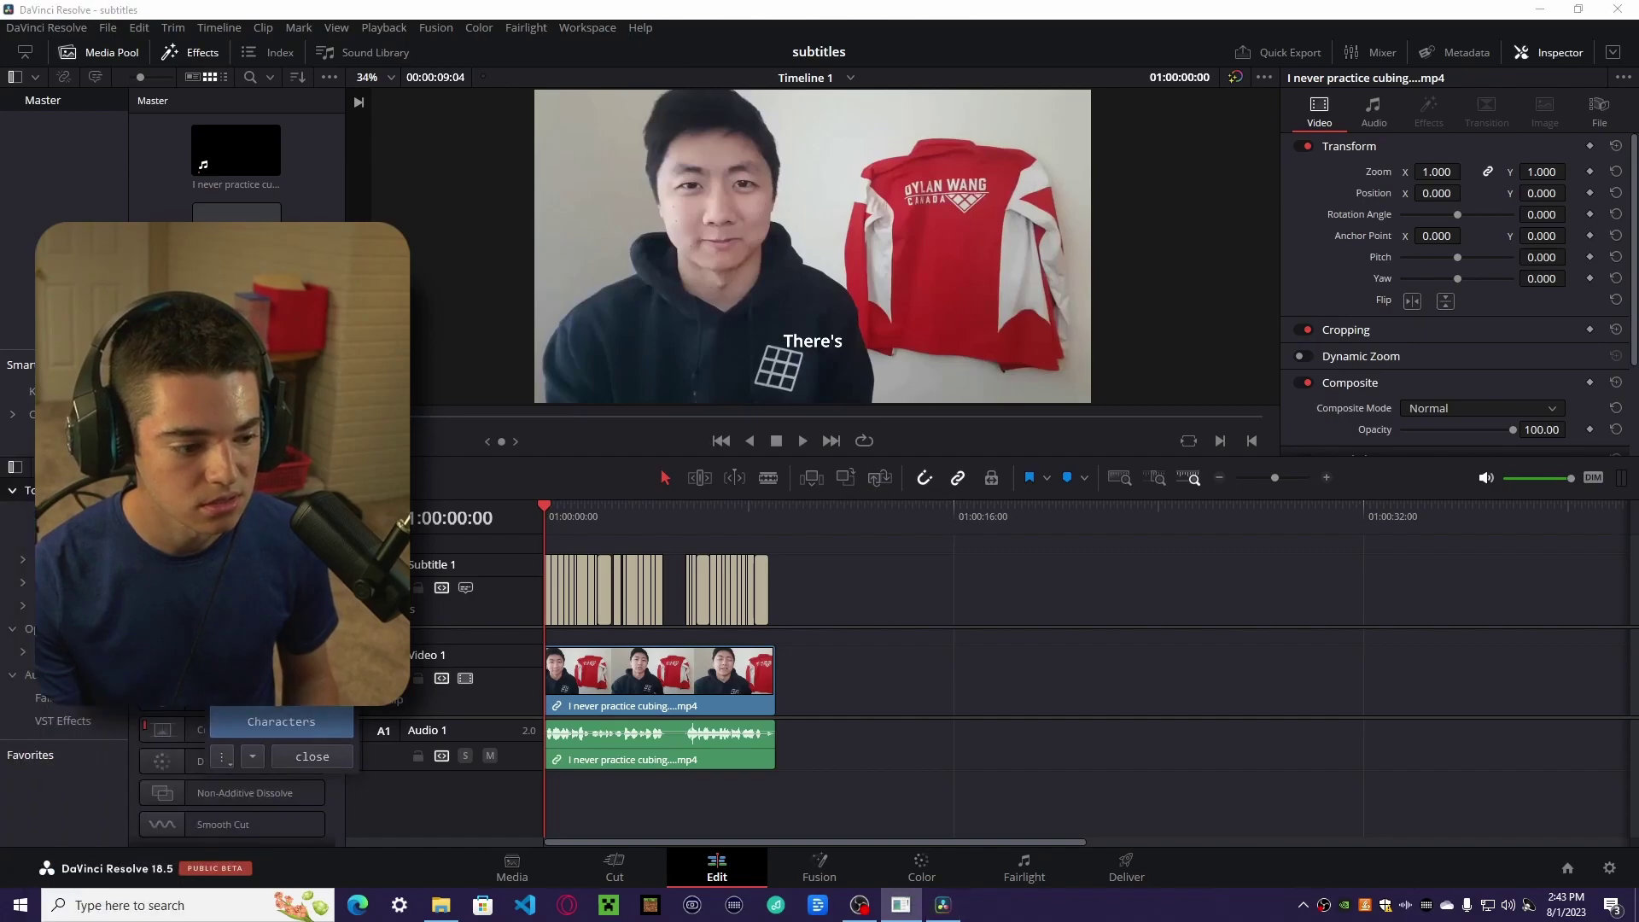
- Add a Text+ title on a new video track above the clip, starting at the beginning of the timeline
{"action": "left_click", "coordinate": [509, 679]}
{"action": "left_click", "coordinate": [51, 560]}
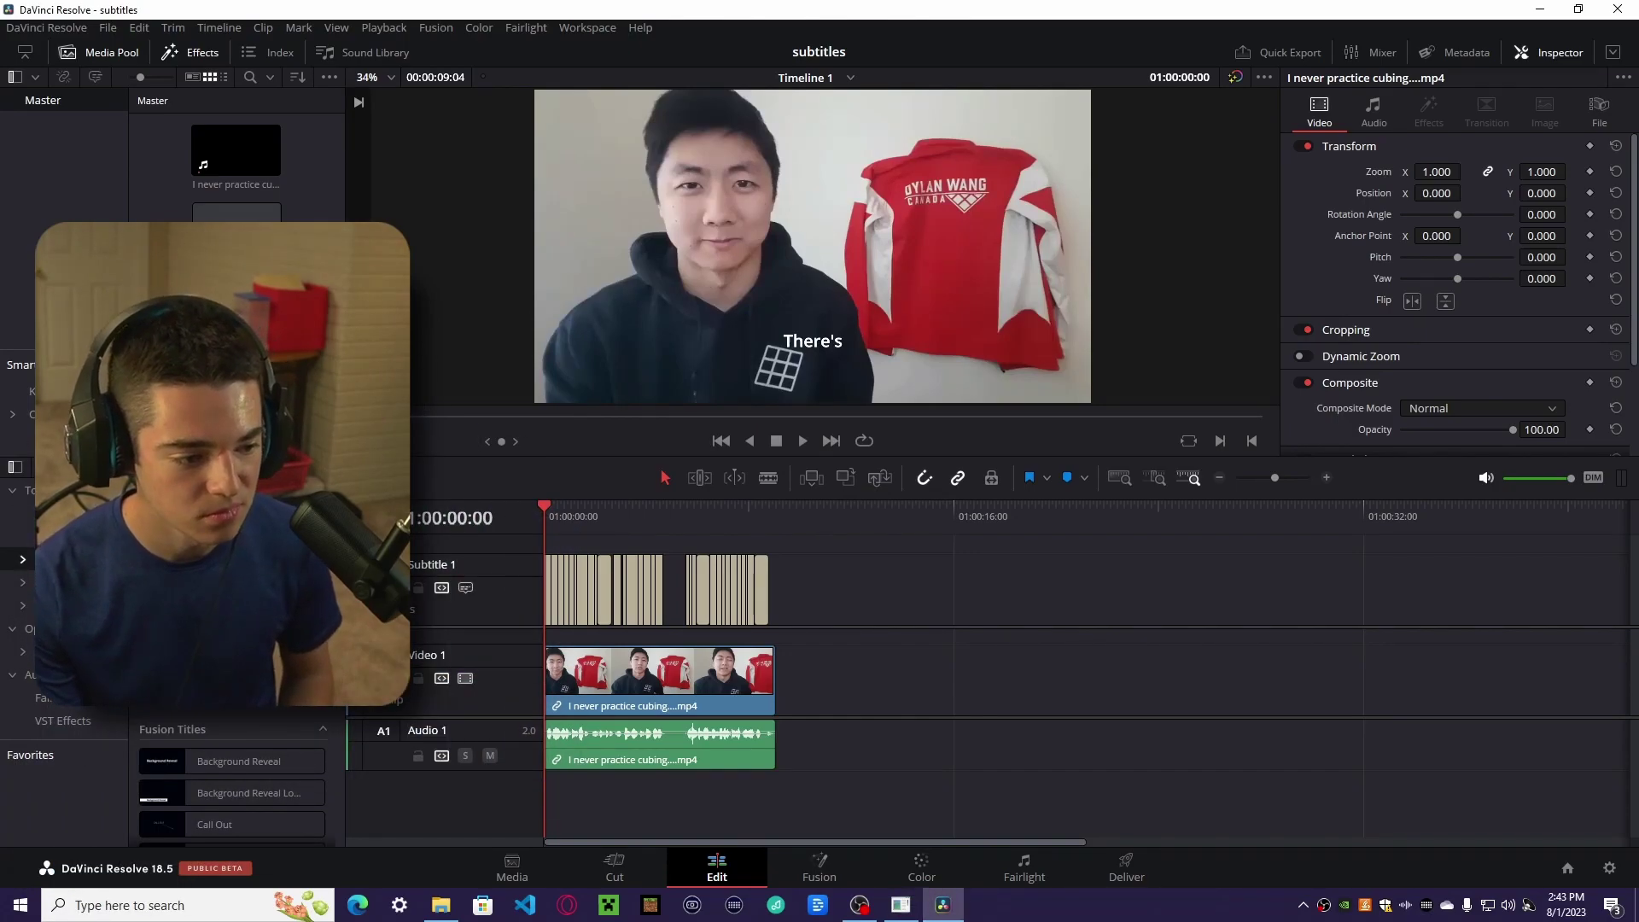
{"action": "left_click_drag", "start_coordinate": [231, 689], "coordinate": [550, 664]}
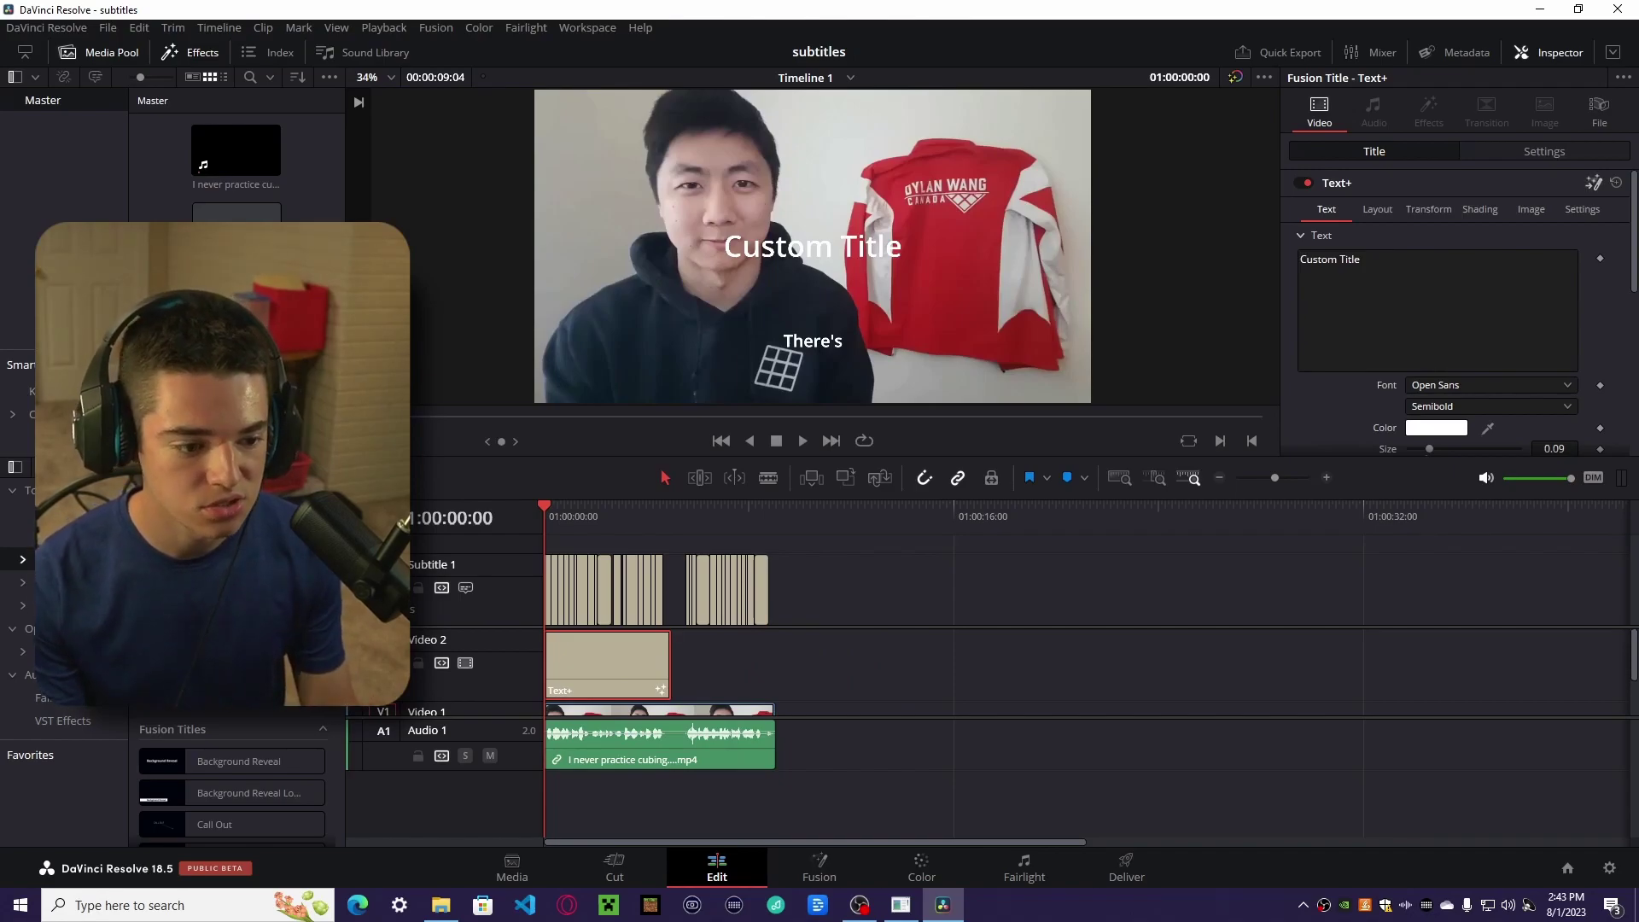
- Open the Text+ title on the Fusion page and examine its node chain and the outlined, shadowed text at frame 14
{"action": "key", "text": "shift+5"}
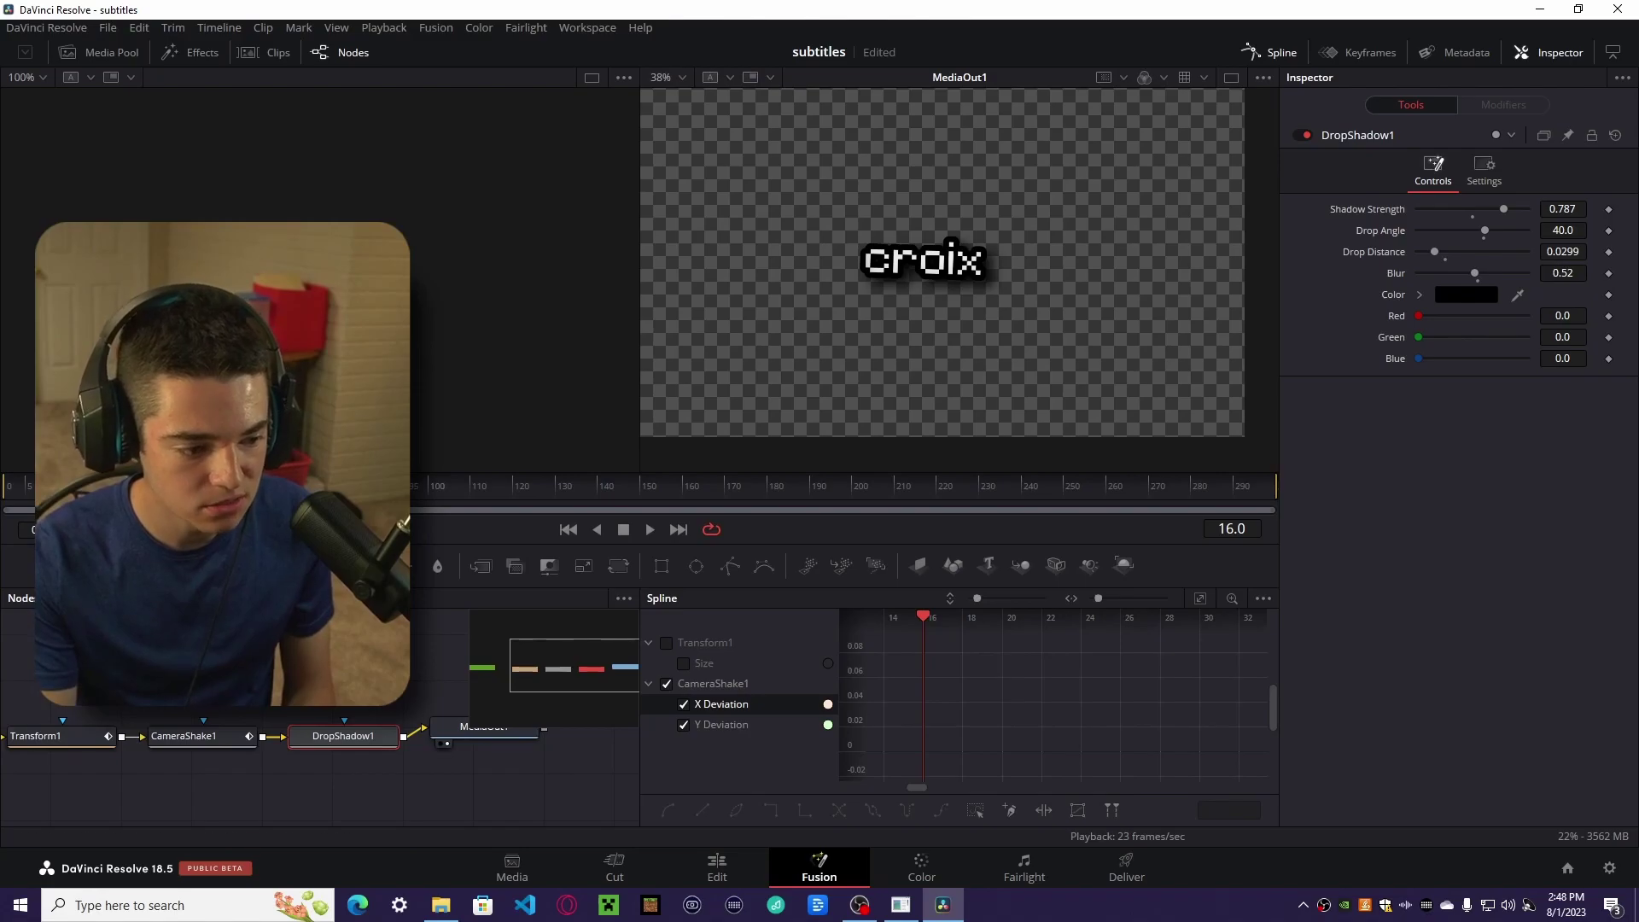
{"action": "left_click_drag", "start_coordinate": [85, 785], "coordinate": [215, 777]}
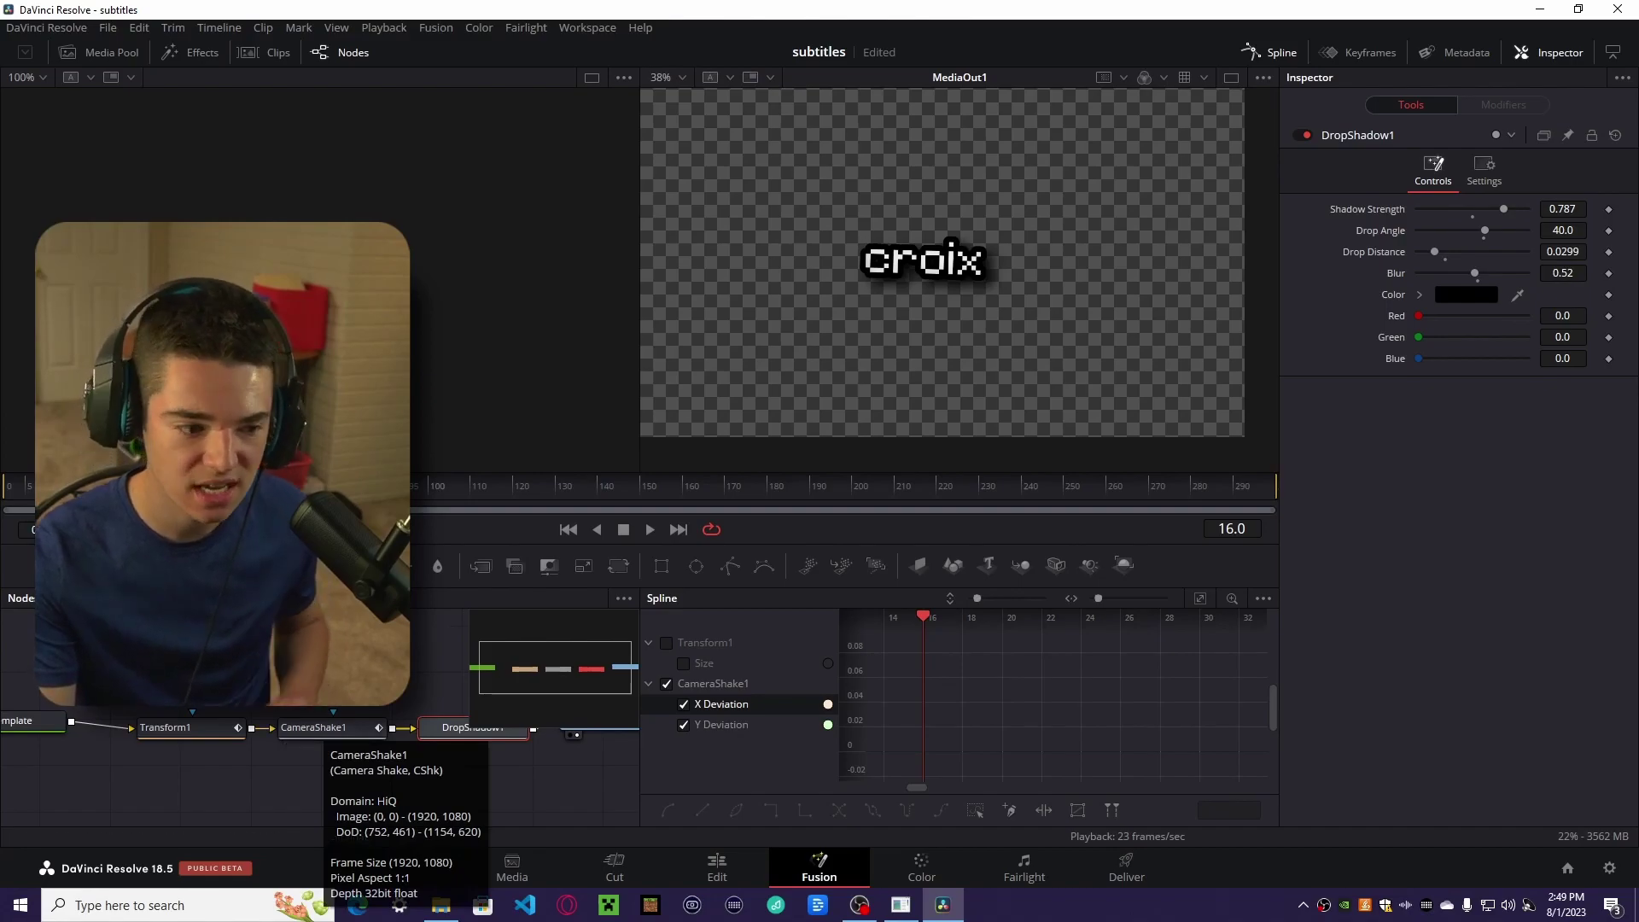
{"action": "mouse_move", "coordinate": [73, 486]}
{"action": "left_mouse_down"}
{"action": "mouse_move", "coordinate": [9, 486]}
{"action": "mouse_move", "coordinate": [63, 486]}
{"action": "left_mouse_up"}
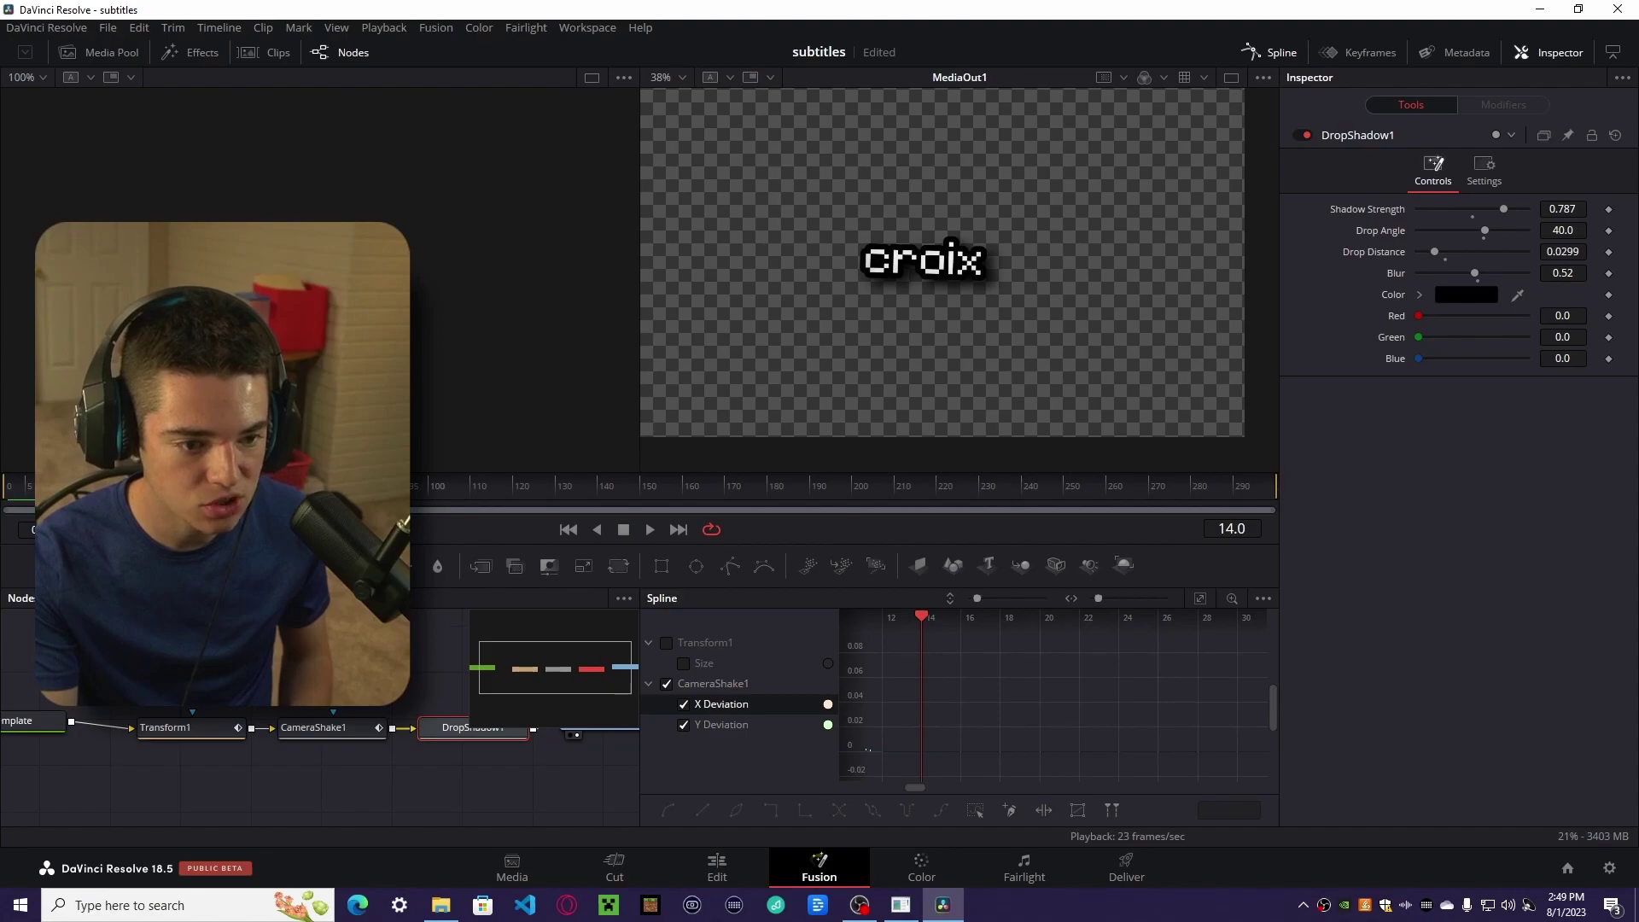
{"action": "scroll", "coordinate": [1000, 277], "scroll_direction": "up", "scroll_amount": 5}
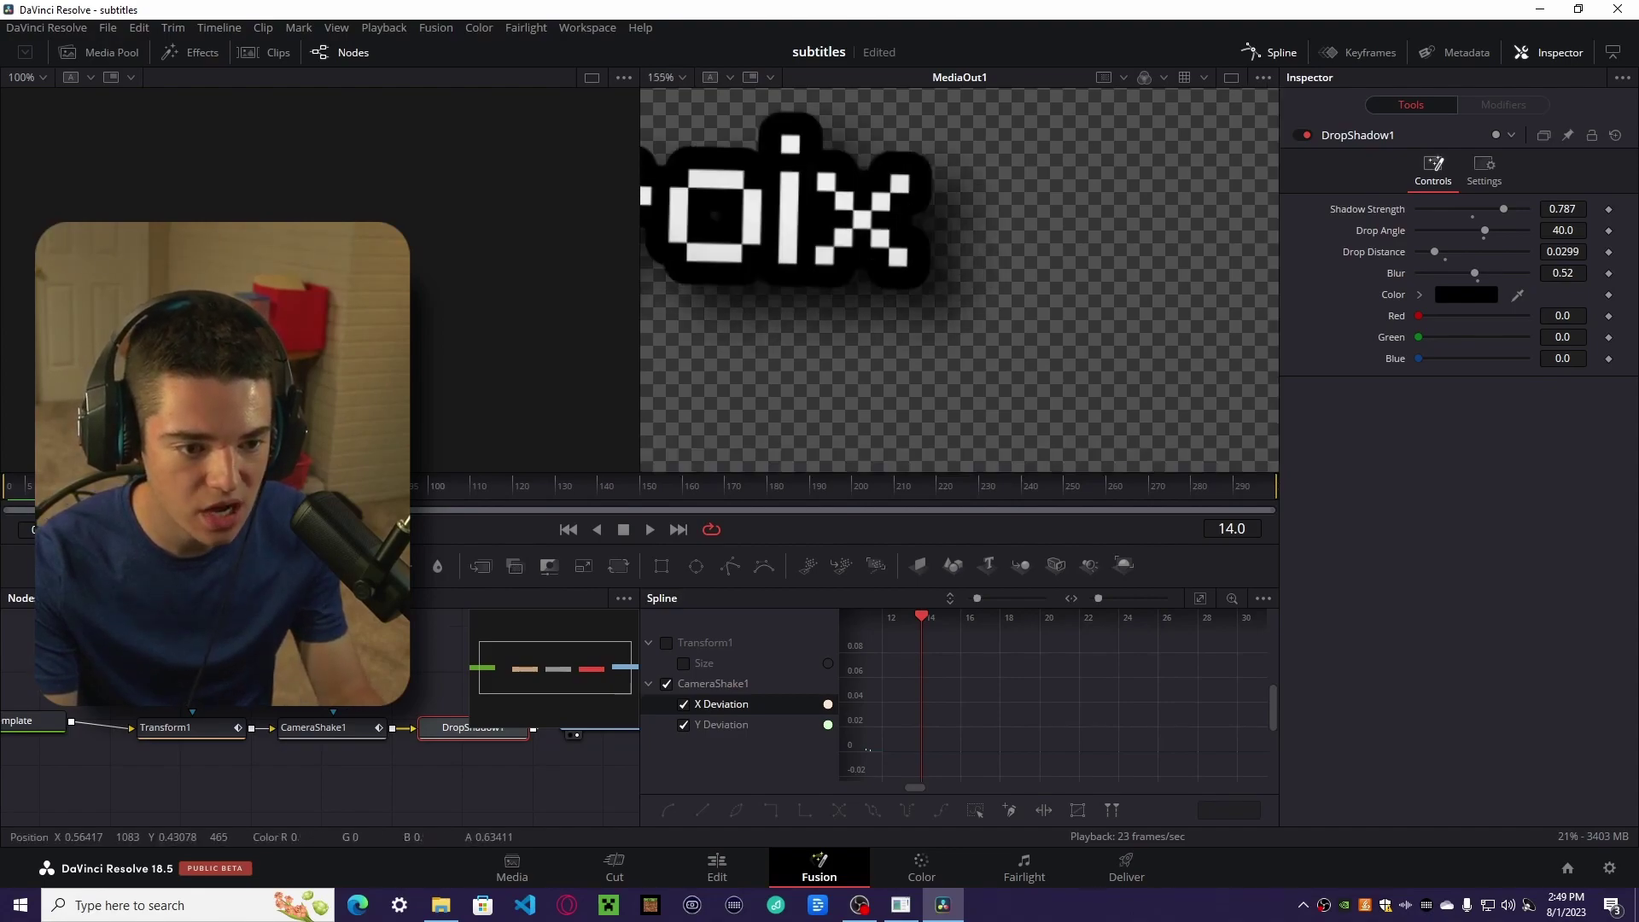
{"action": "left_click_drag", "start_coordinate": [856, 300], "coordinate": [1016, 300]}
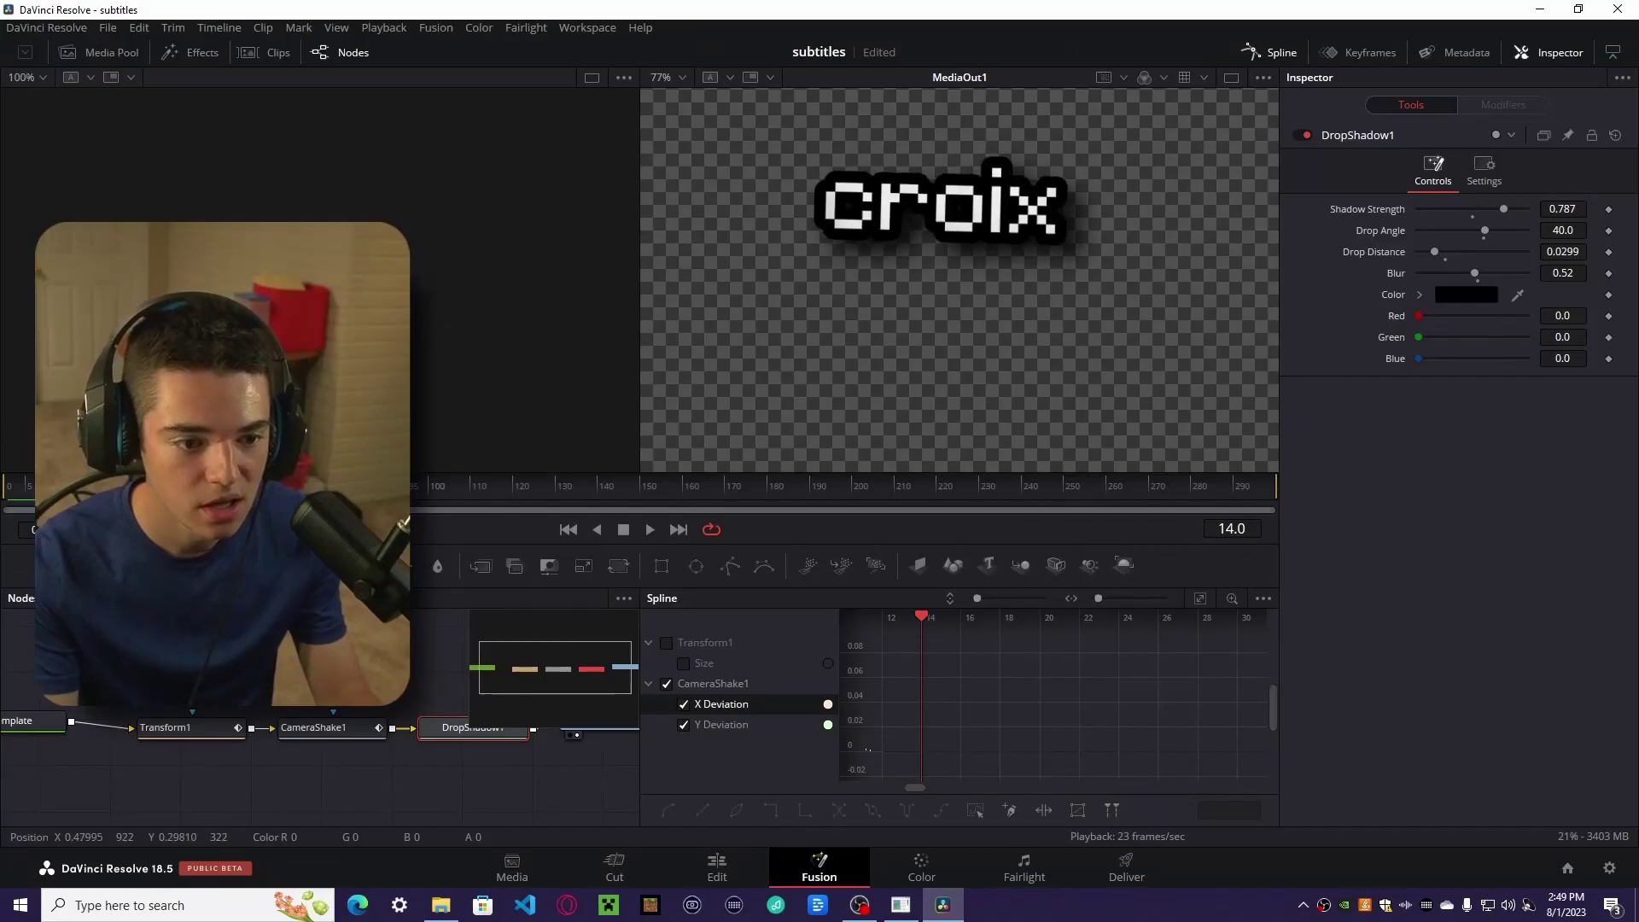
{"action": "scroll", "coordinate": [901, 373], "scroll_direction": "down", "scroll_amount": 4}
{"action": "scroll", "coordinate": [900, 374], "scroll_direction": "up", "scroll_amount": 1}
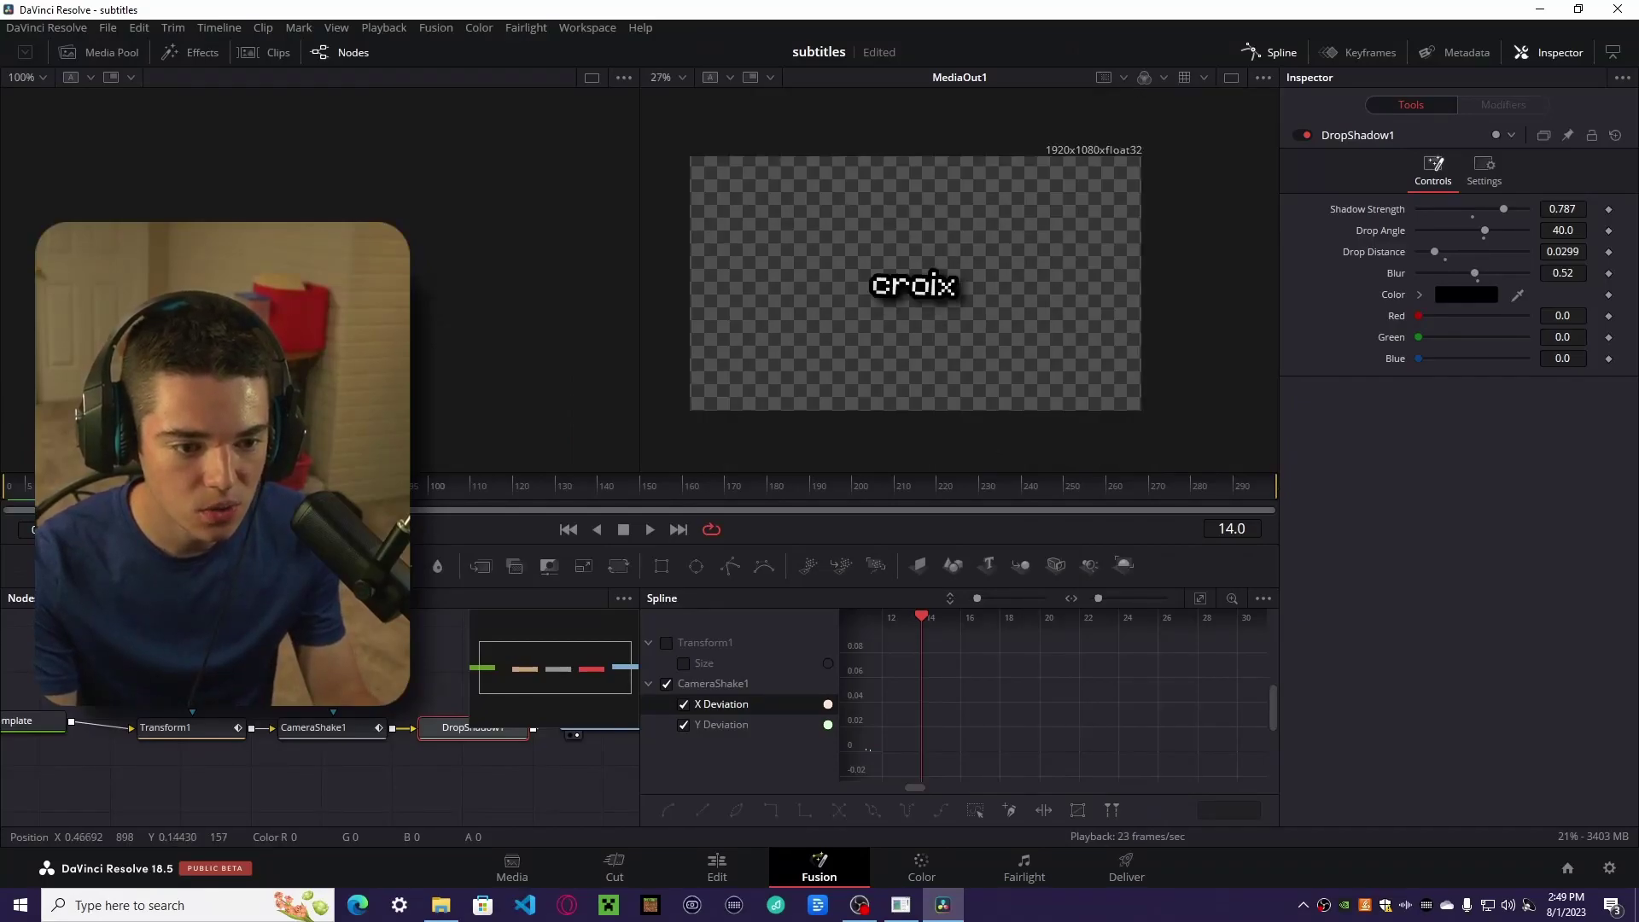
{"action": "scroll", "coordinate": [901, 374], "scroll_direction": "up", "scroll_amount": 1}
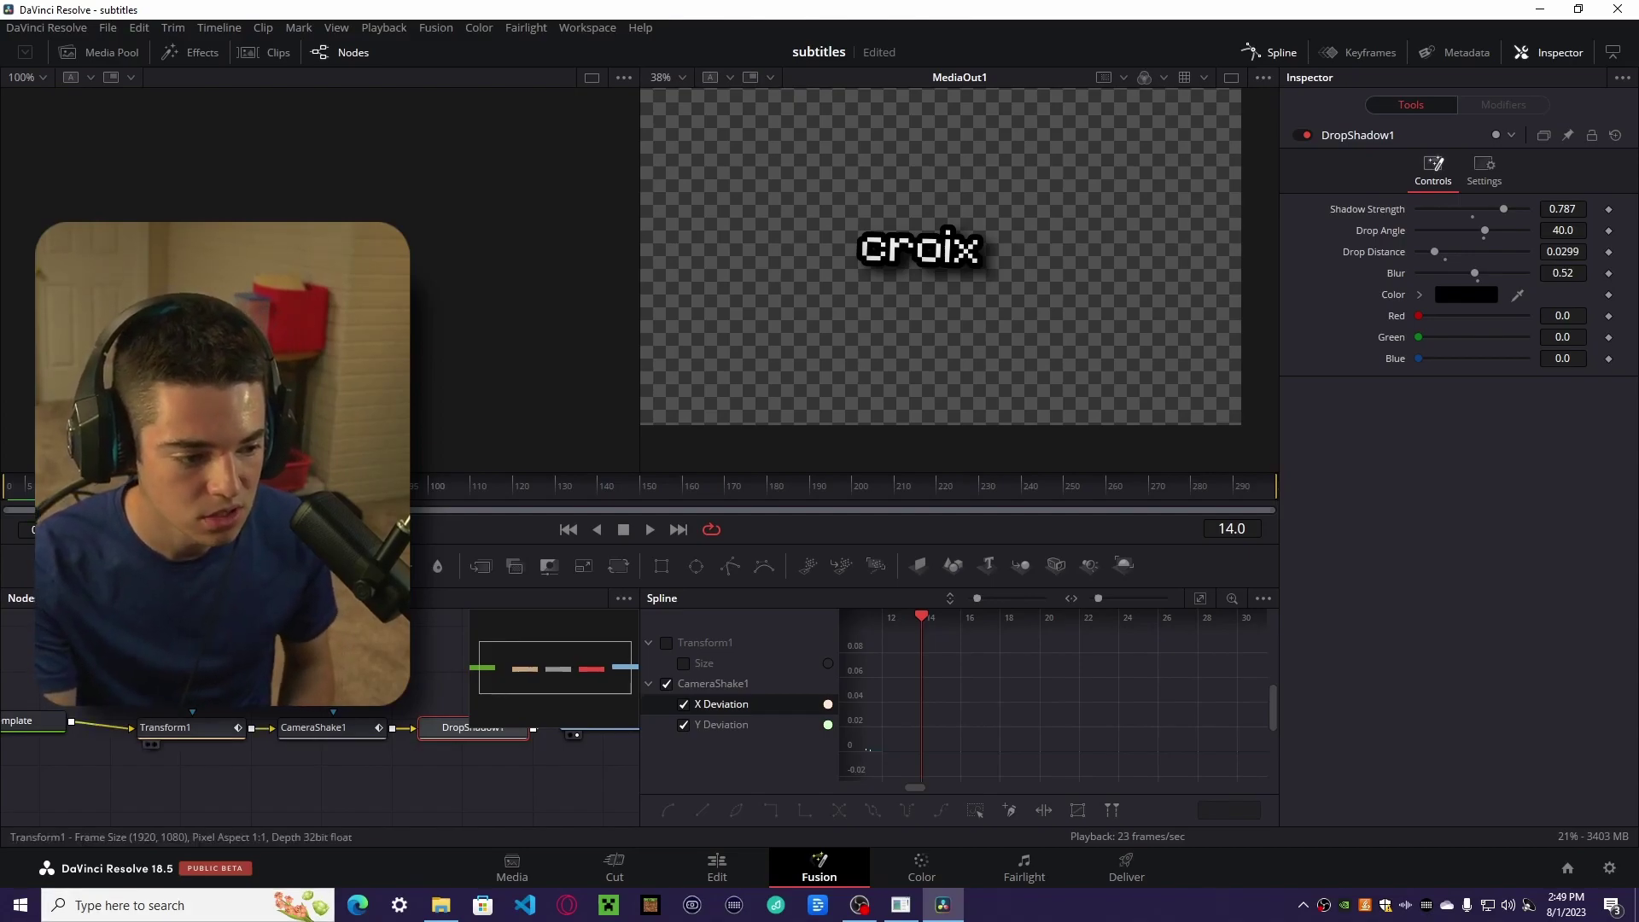
- Insert a Keyframe Stretcher on the Size parameter of the Transform1 node, working from frame 0
{"action": "left_click", "coordinate": [189, 728]}
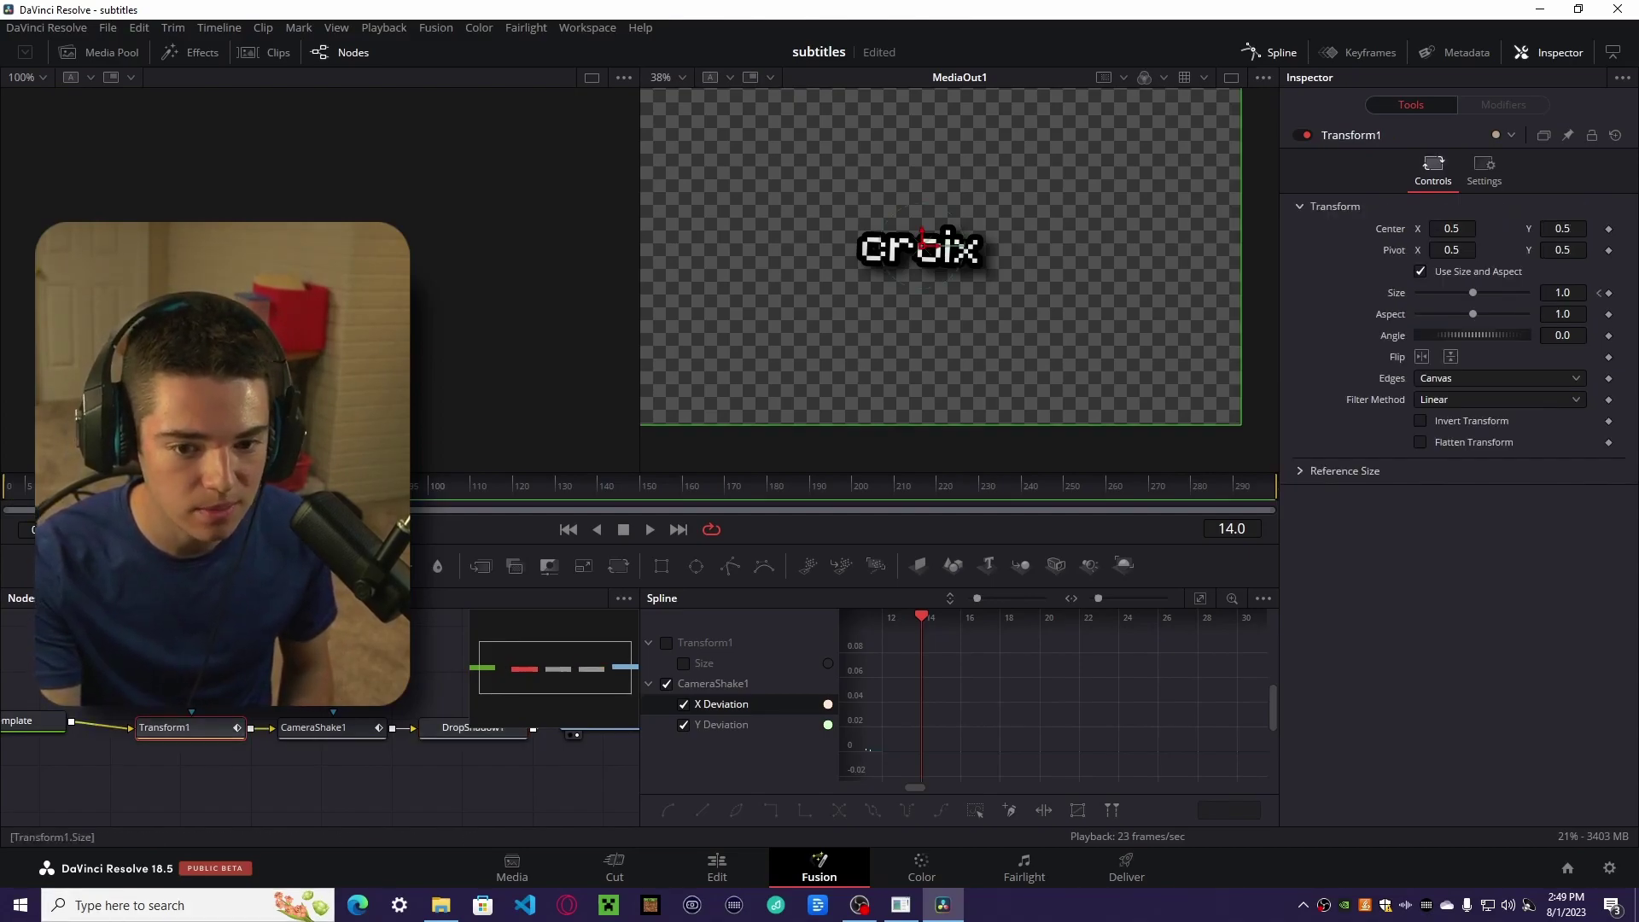
{"action": "left_click", "coordinate": [568, 530]}
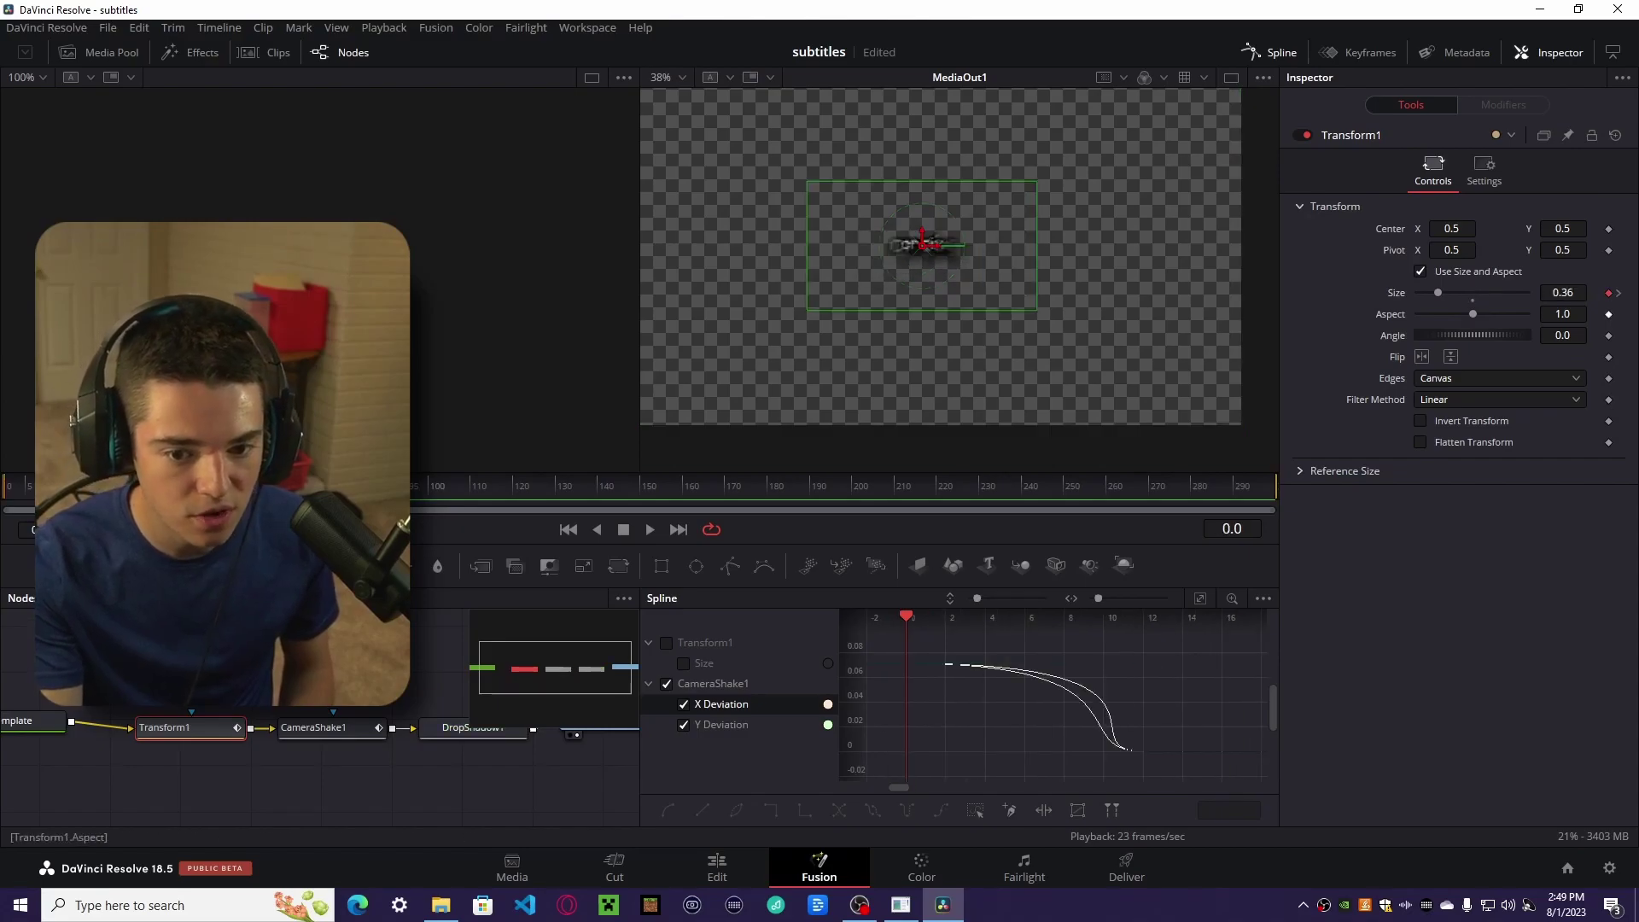
{"action": "right_click", "coordinate": [1480, 297]}
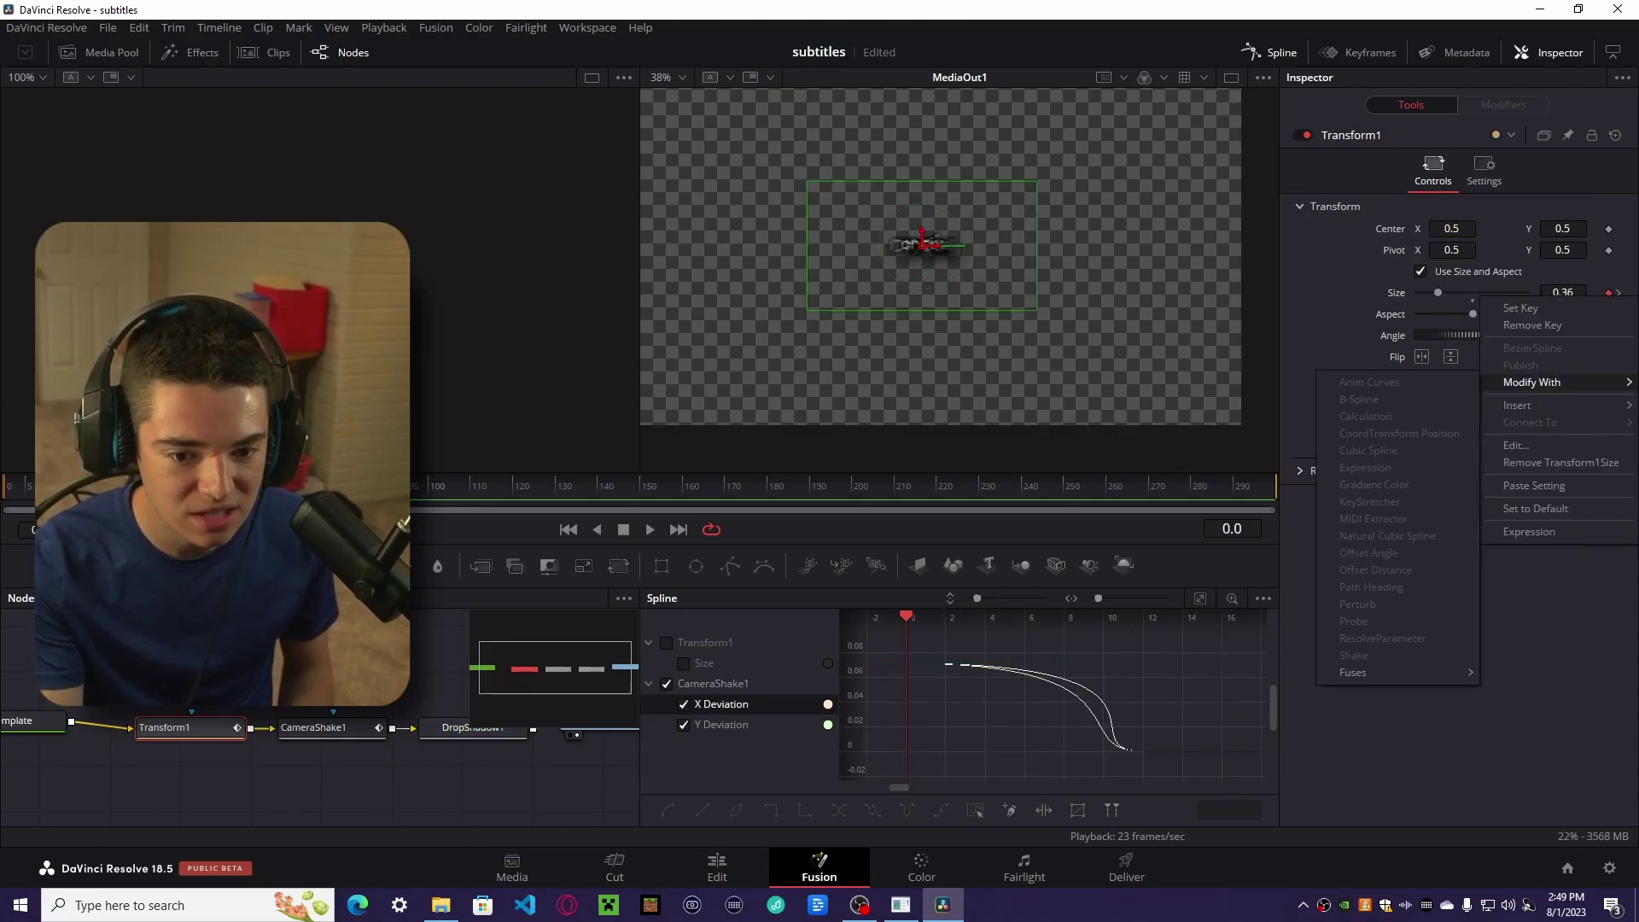
{"action": "mouse_move", "coordinate": [1529, 406]}
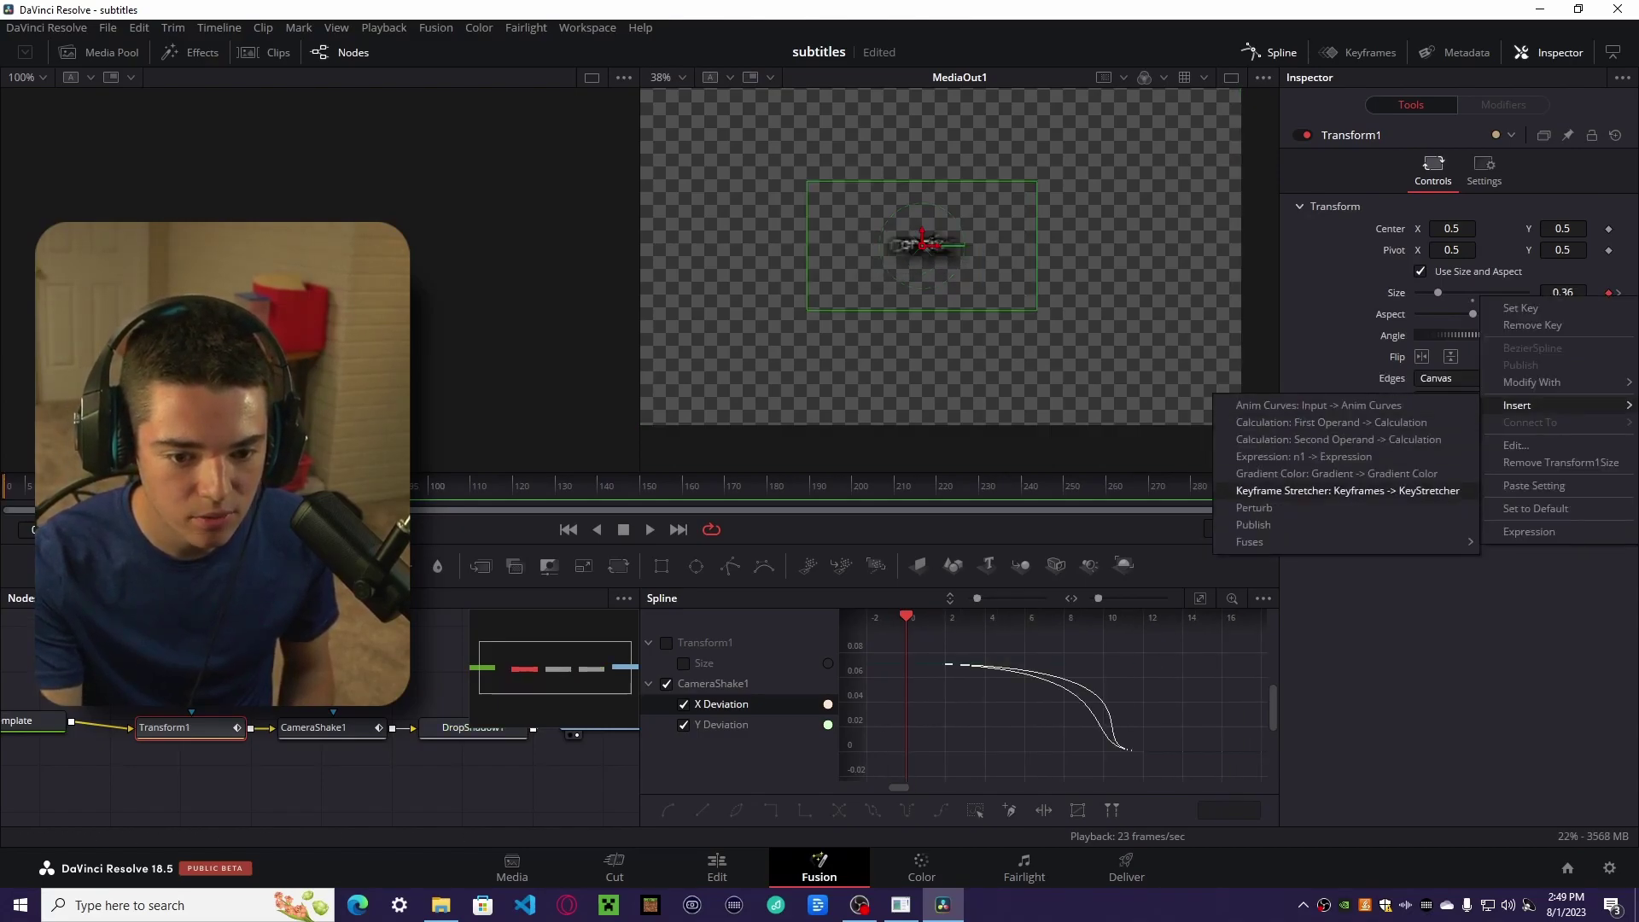
{"action": "left_click", "coordinate": [1345, 491]}
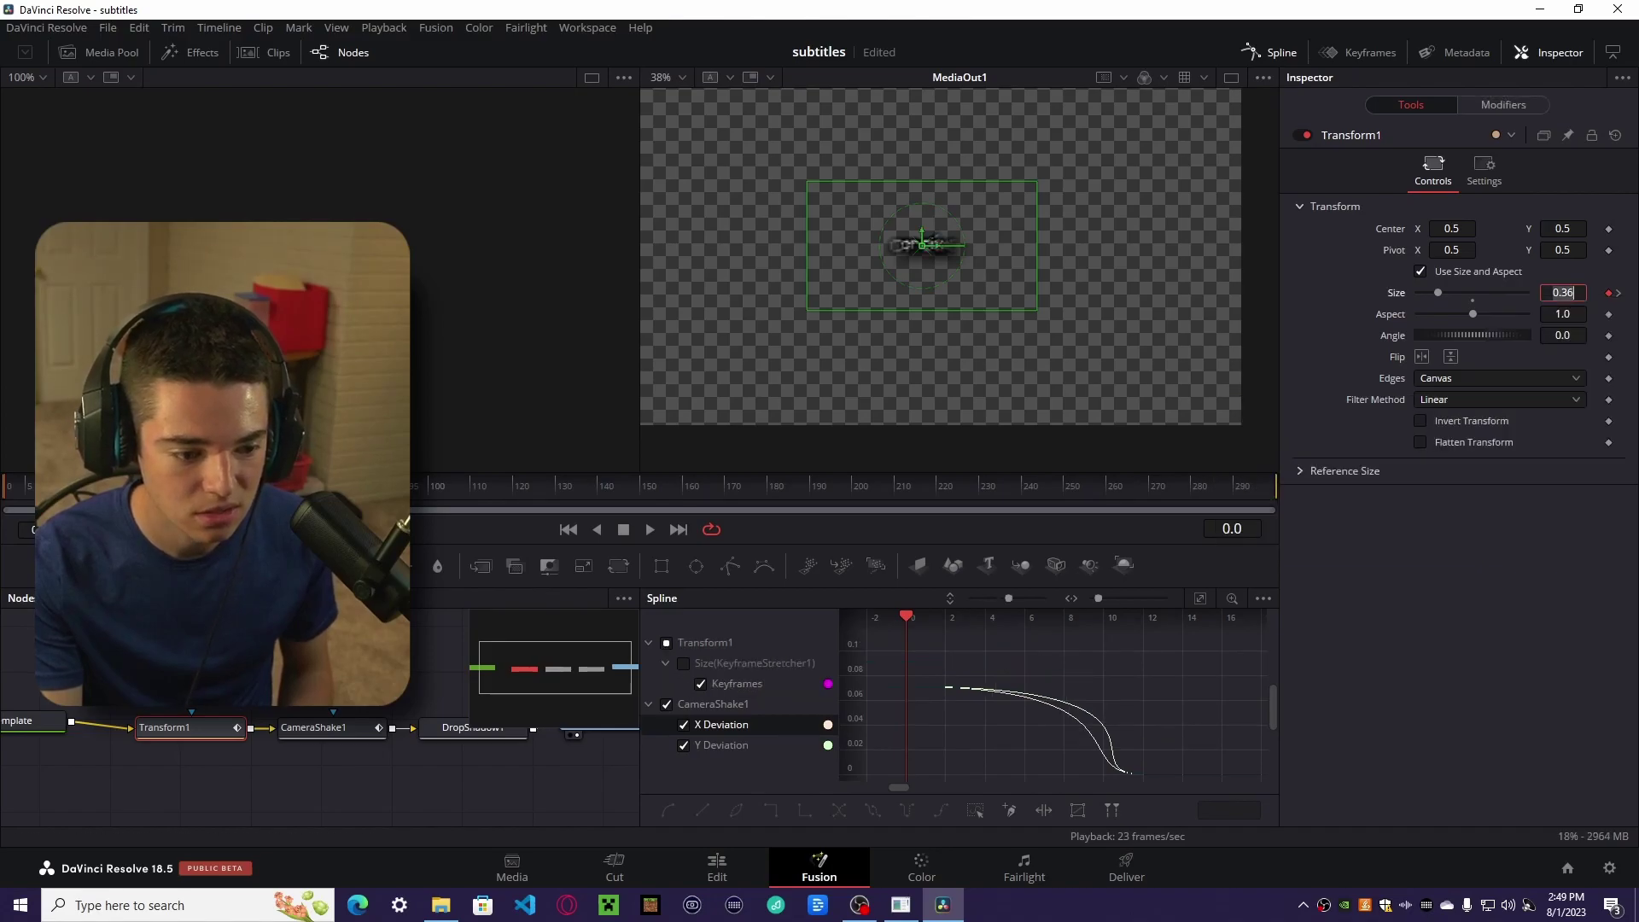
- Insert a Keyframe Stretcher on the X Deviation and Y Deviation parameters of the CameraShake1 node
{"action": "left_click", "coordinate": [327, 728]}
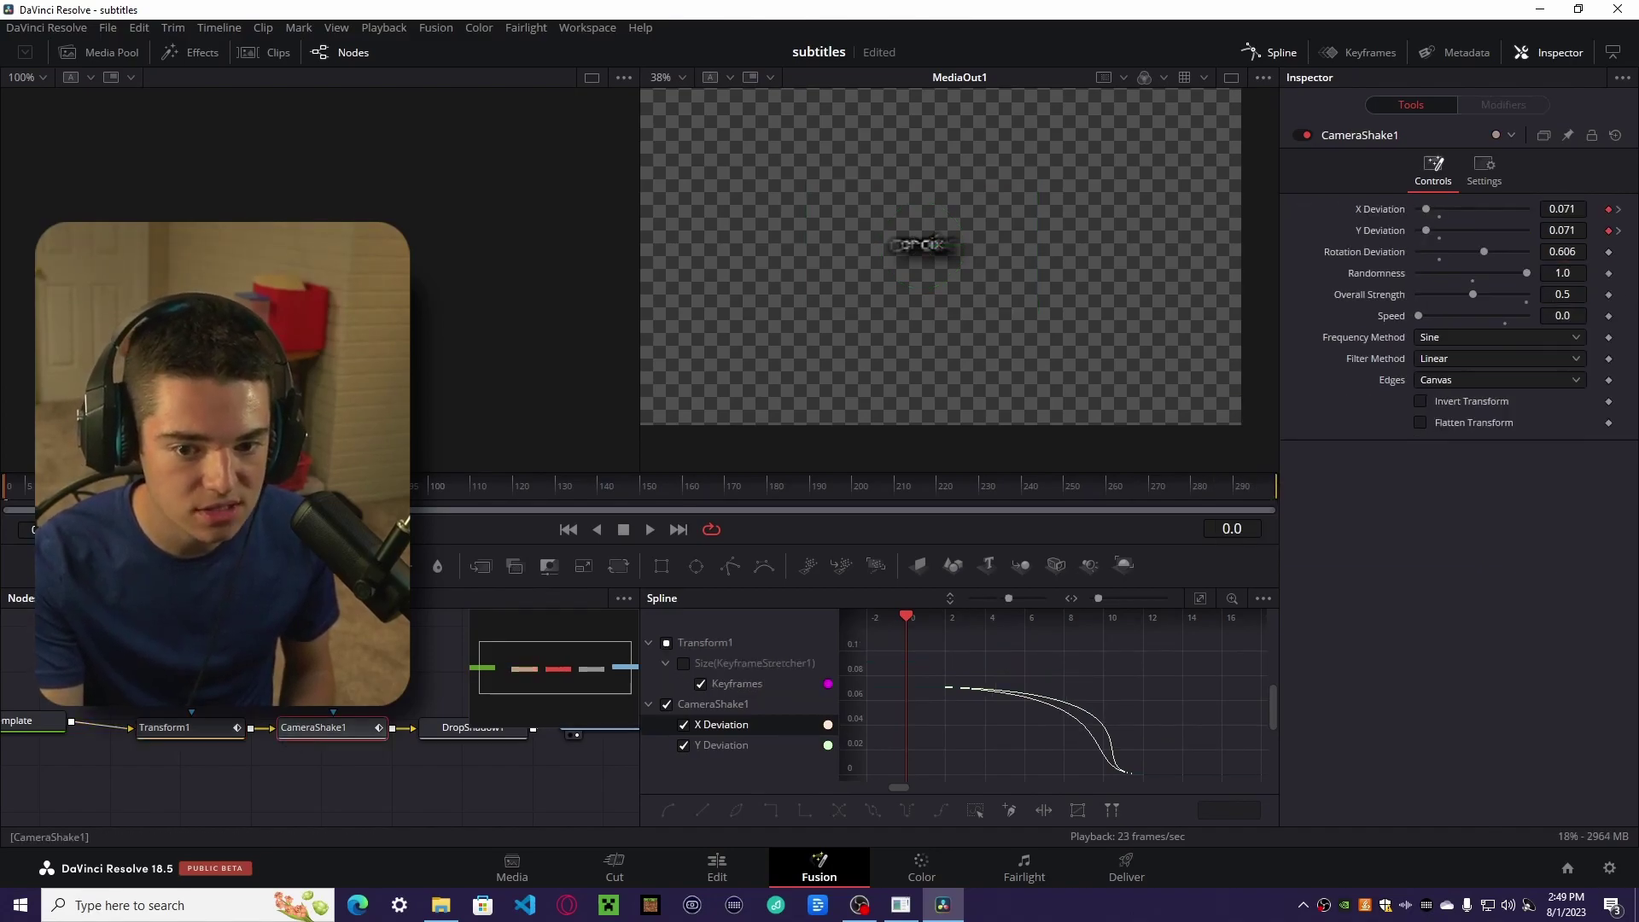
{"action": "right_click", "coordinate": [1431, 209]}
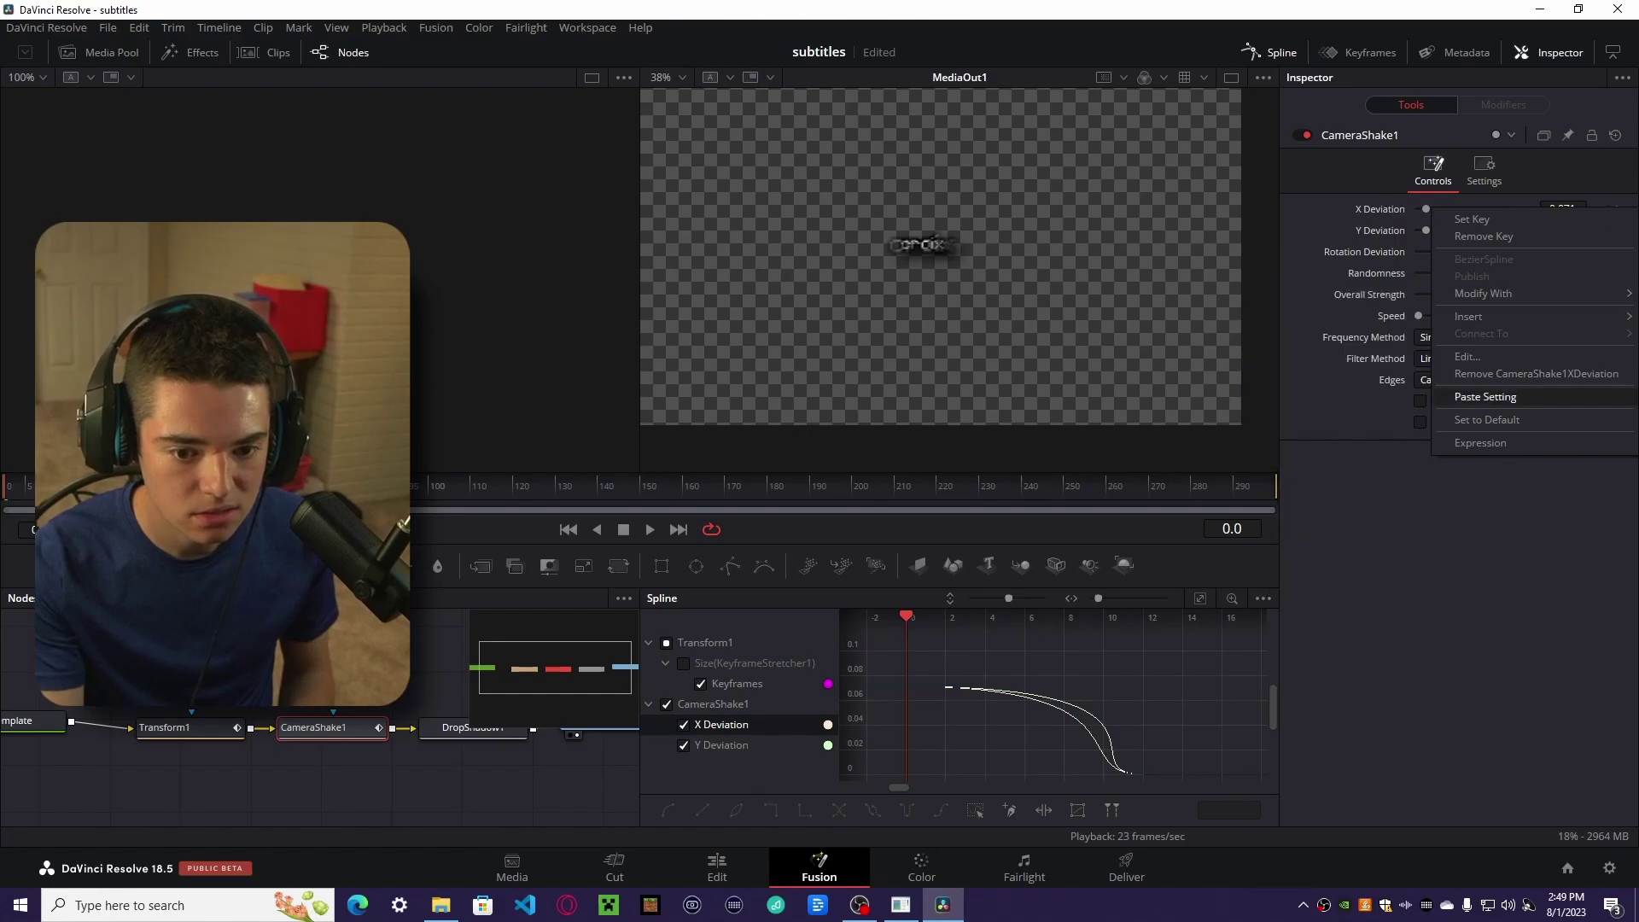
{"action": "mouse_move", "coordinate": [1468, 316]}
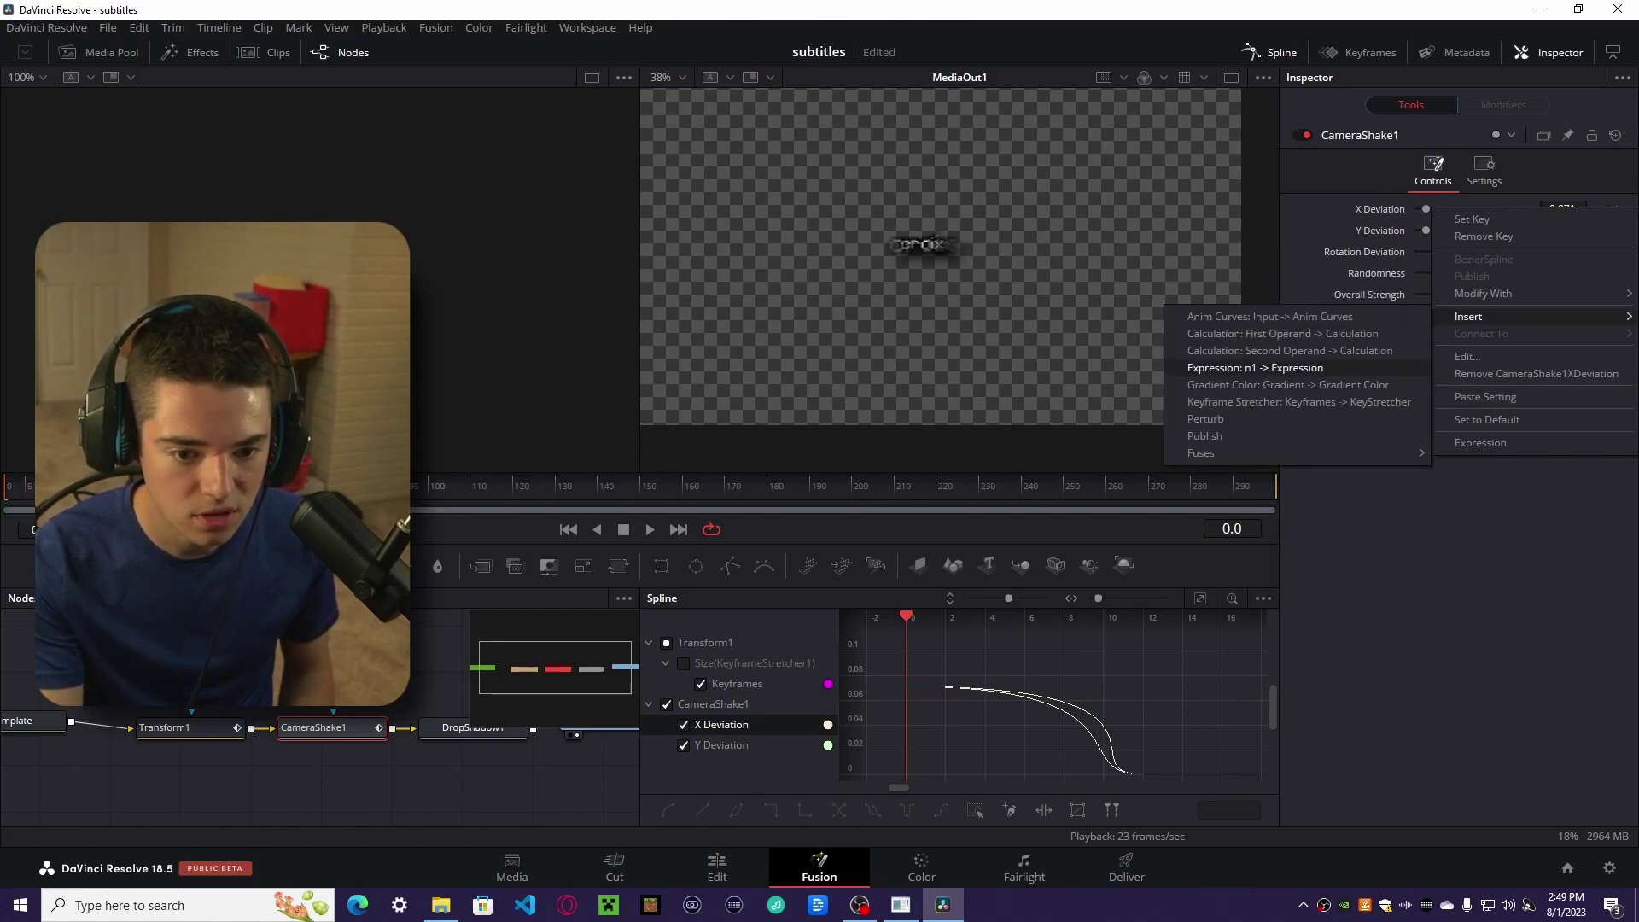
{"action": "left_click", "coordinate": [1297, 402]}
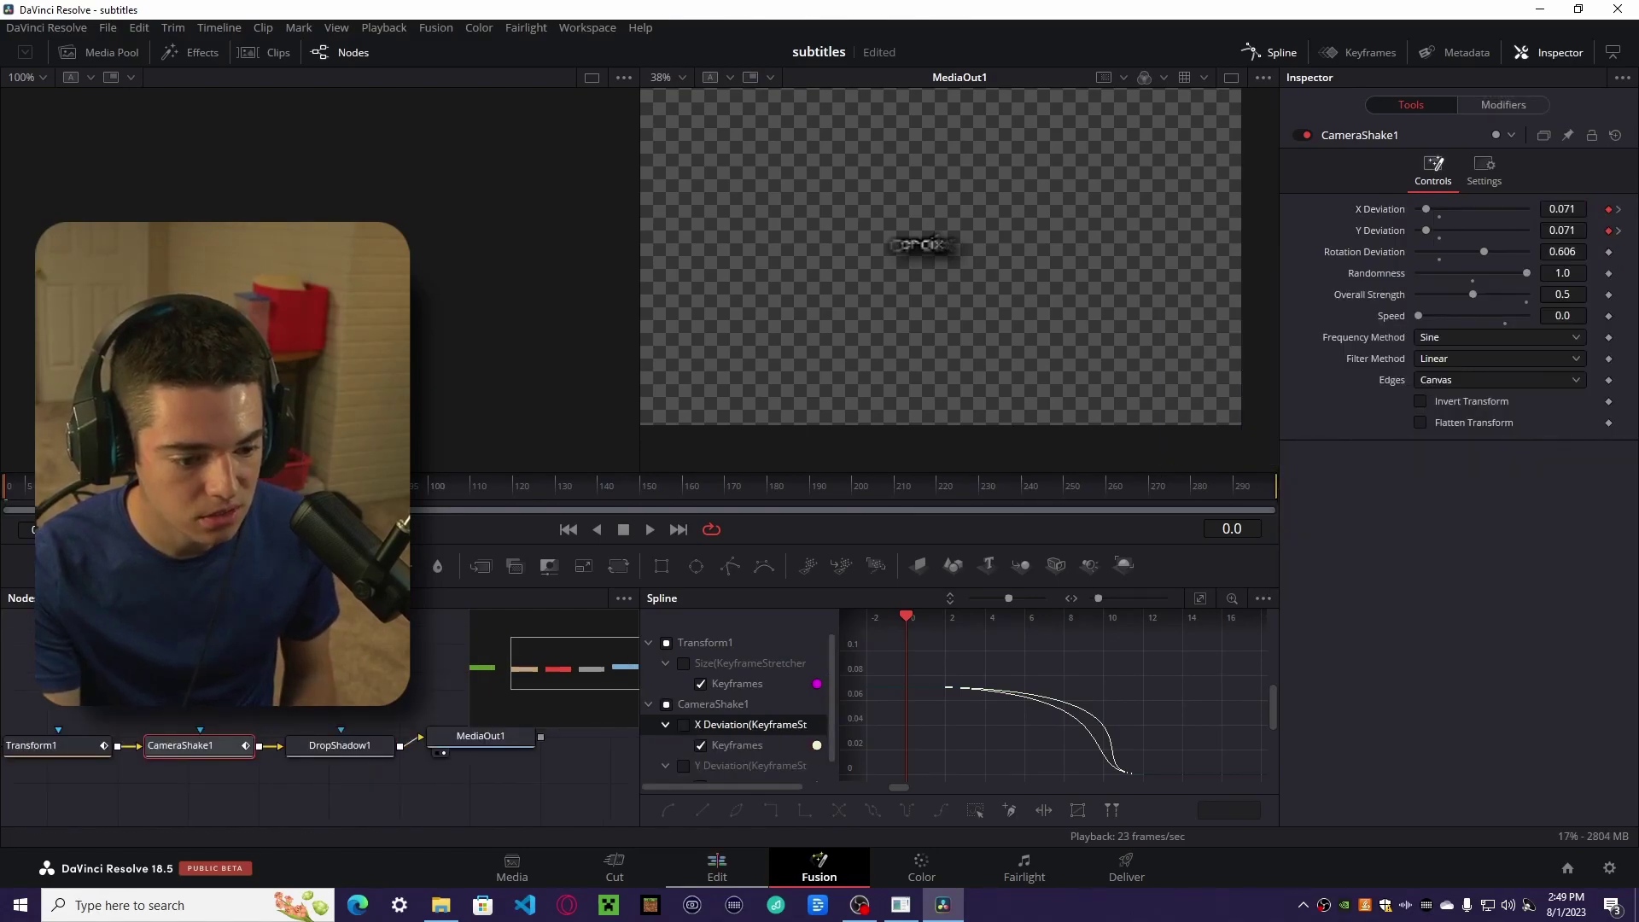
- On the Edit page, extend the Text+ clip on Video 2 to the end of the subtitles
{"action": "left_click", "coordinate": [717, 867]}
{"action": "left_click_drag", "start_coordinate": [670, 696], "coordinate": [766, 696]}
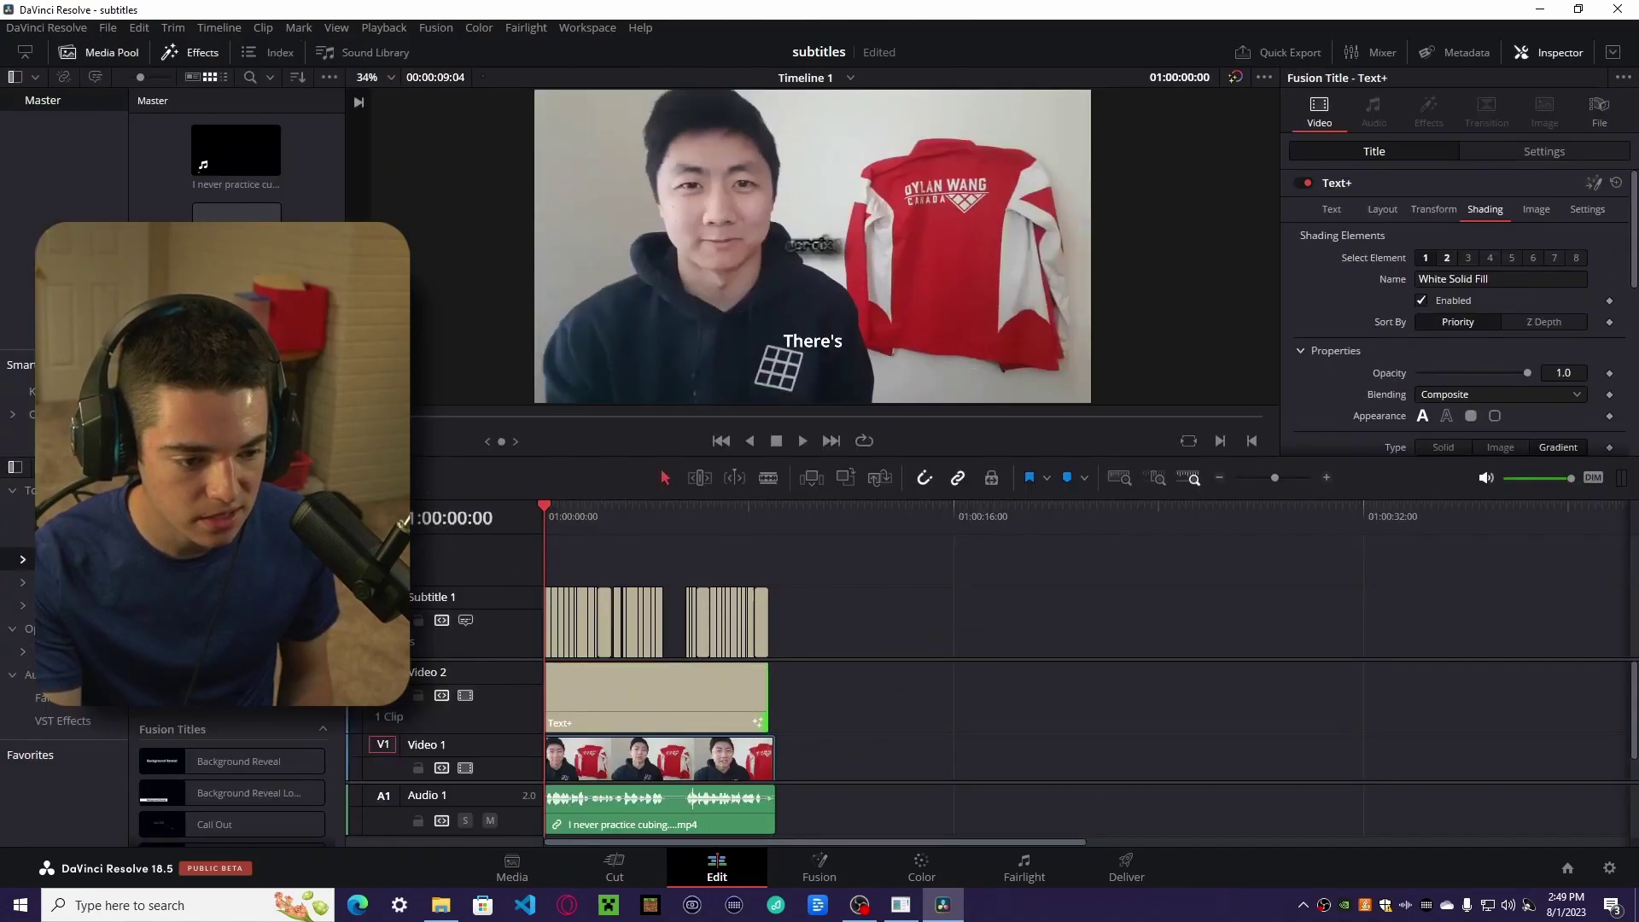
- Select all the subtitles together with the Text+ clip on Video 2 and launch the Subtitle2TextPlus script
{"action": "left_click_drag", "start_coordinate": [755, 696], "coordinate": [522, 632]}
{"action": "left_click", "coordinate": [588, 28]}
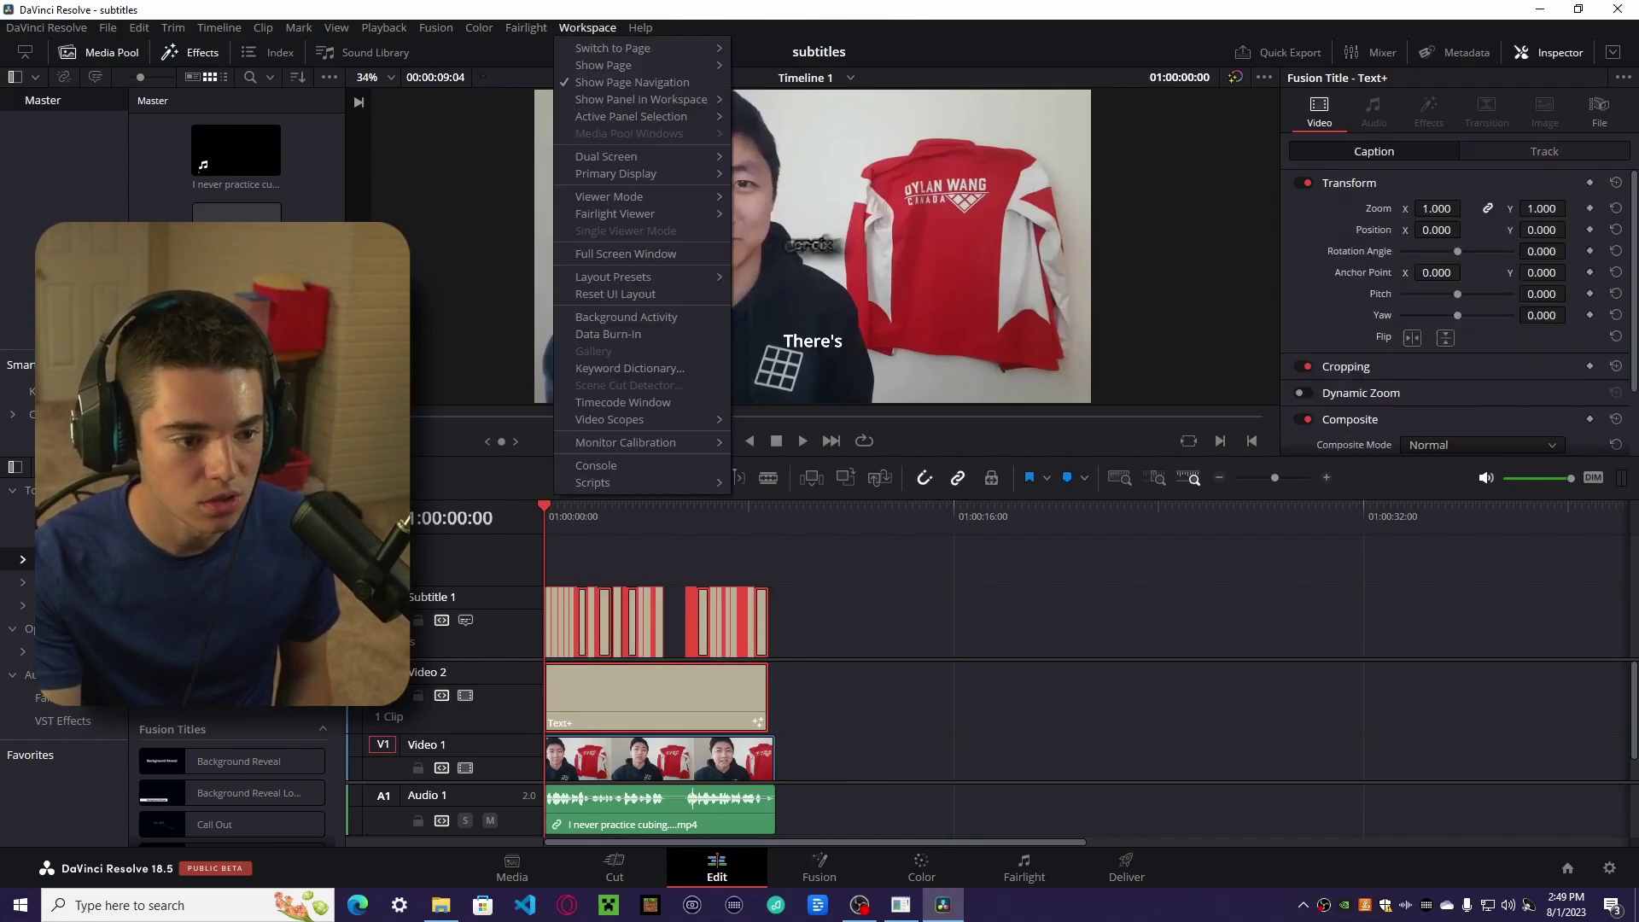
{"action": "mouse_move", "coordinate": [597, 483]}
{"action": "mouse_move", "coordinate": [759, 500]}
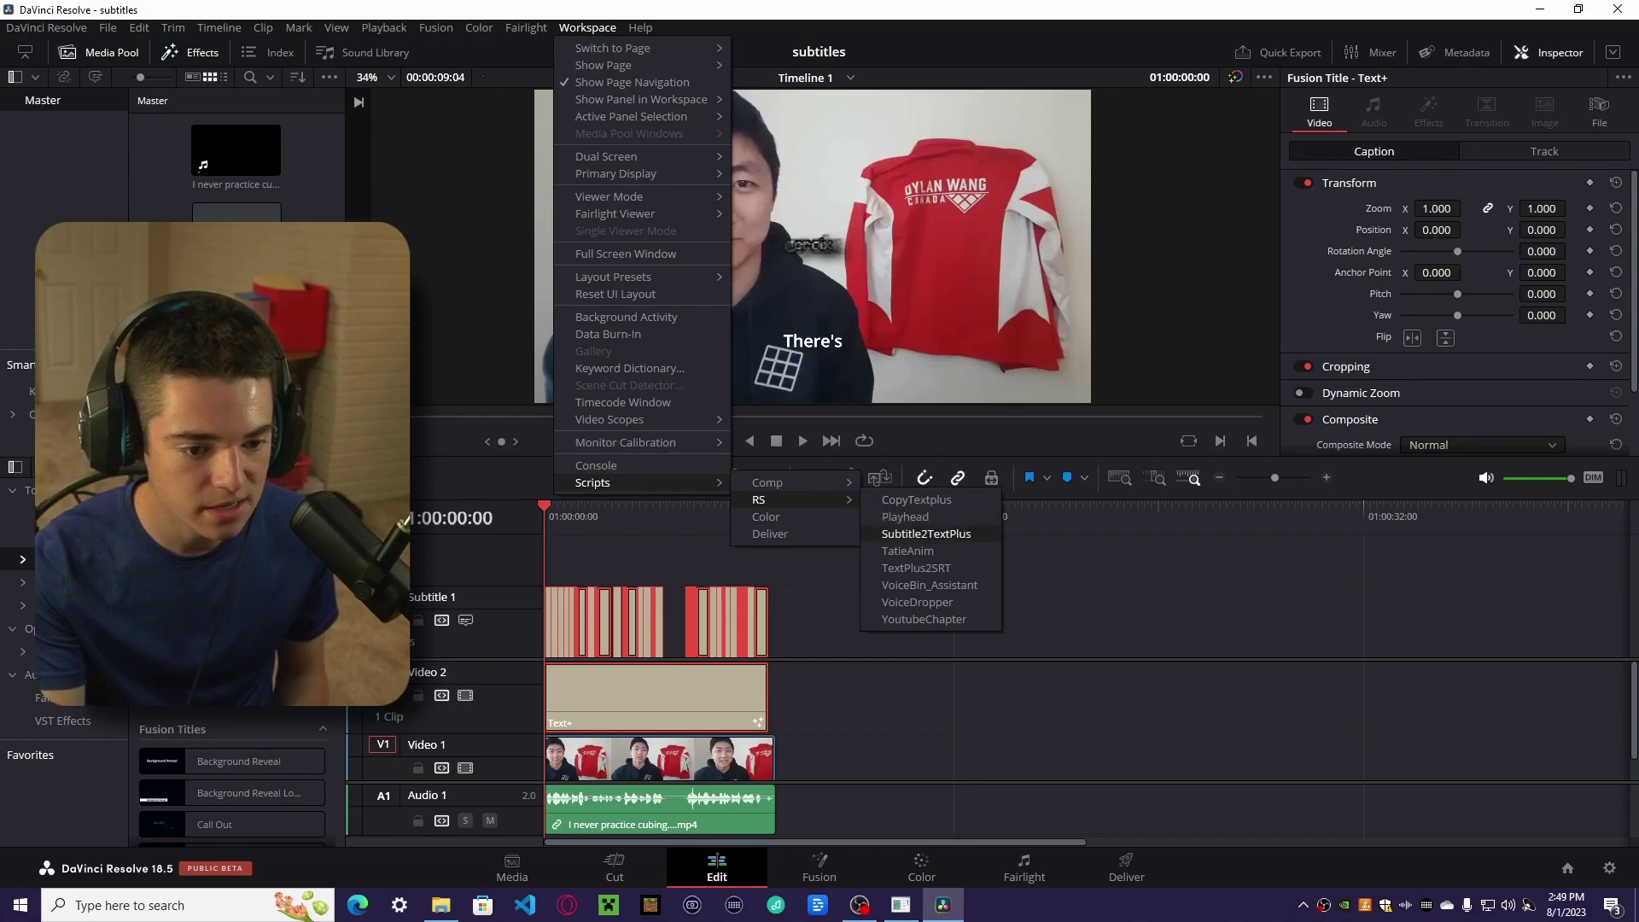
{"action": "left_click", "coordinate": [926, 534]}
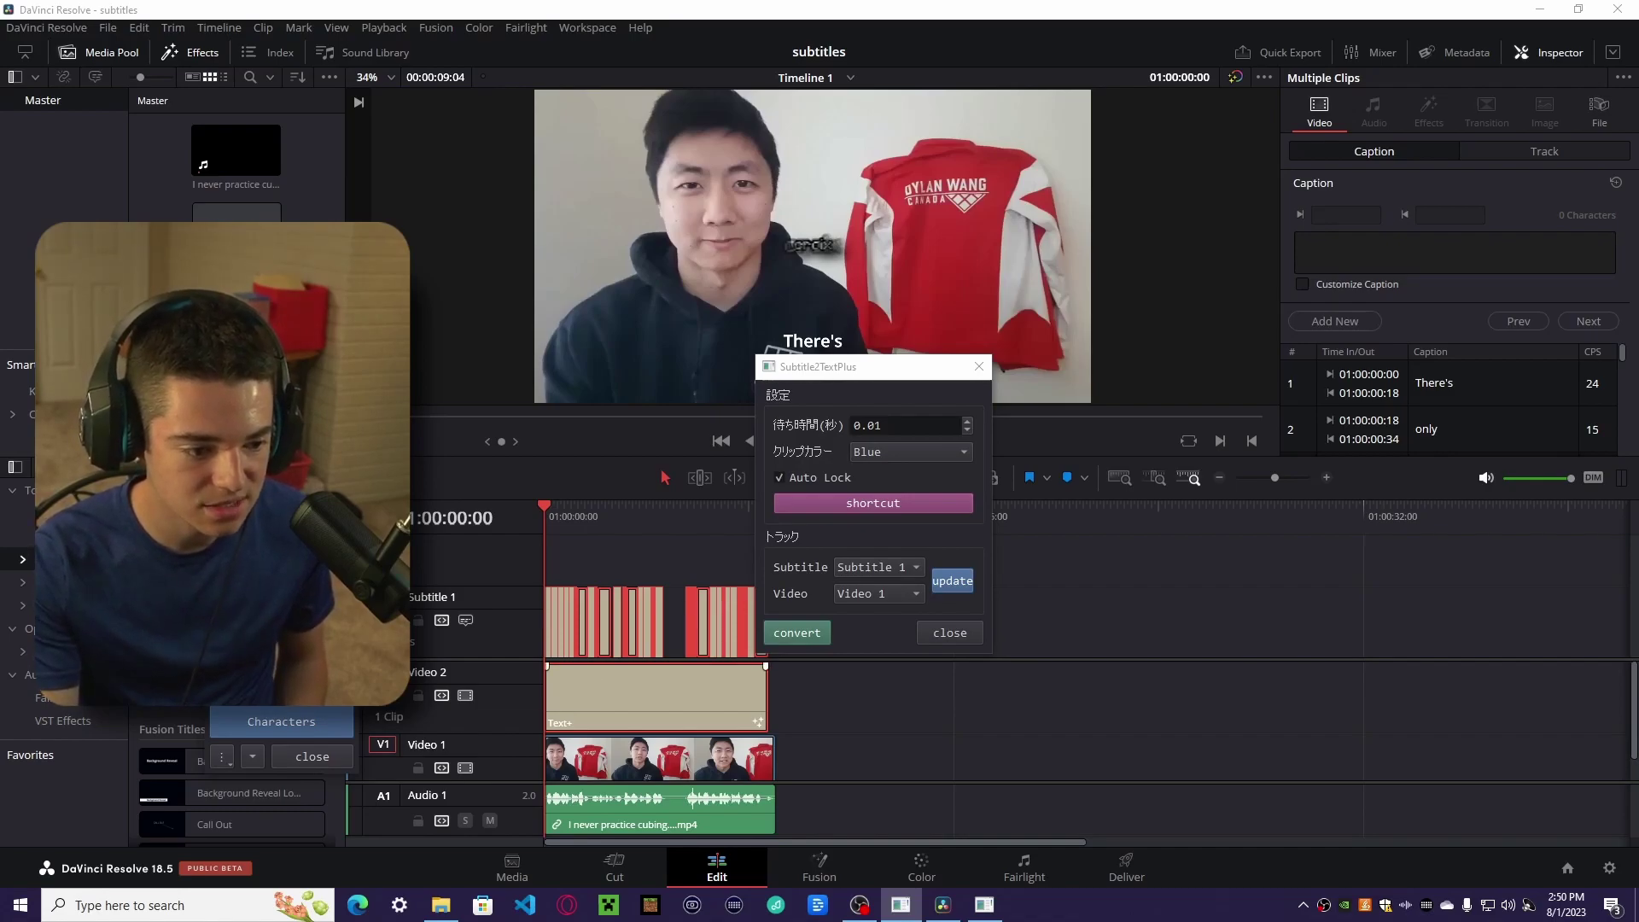
- Set the script's target video track to Video 2 and accept its Razor, Deselect All and timeline panel shortcuts
{"action": "left_click", "coordinate": [880, 594]}
{"action": "left_click", "coordinate": [875, 616]}
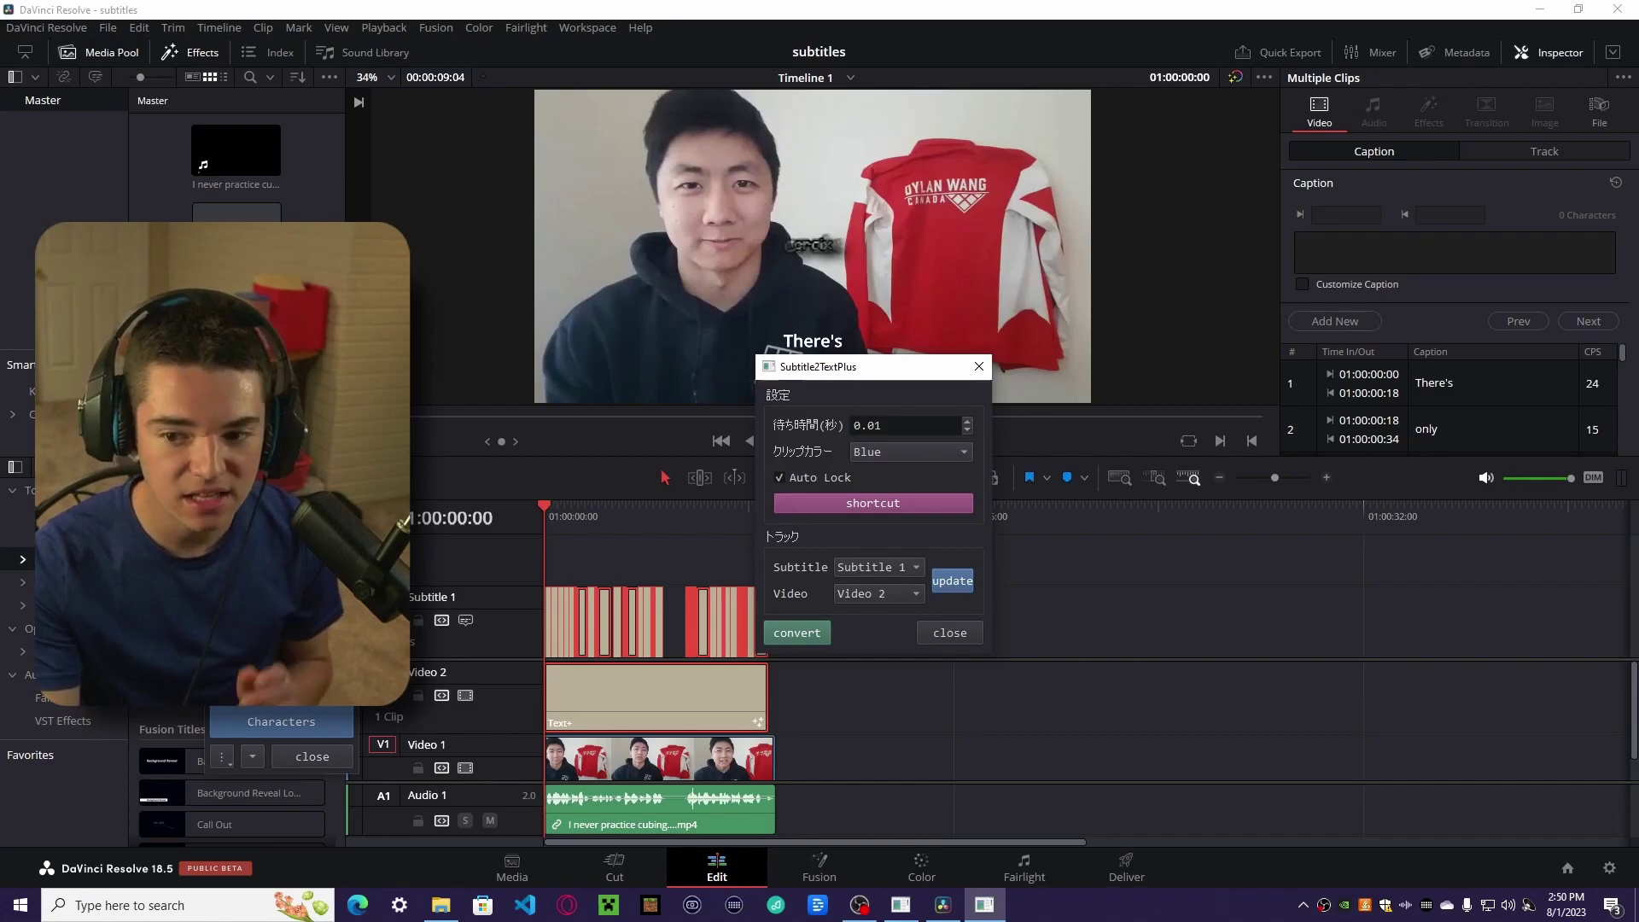
{"action": "left_click", "coordinate": [873, 503]}
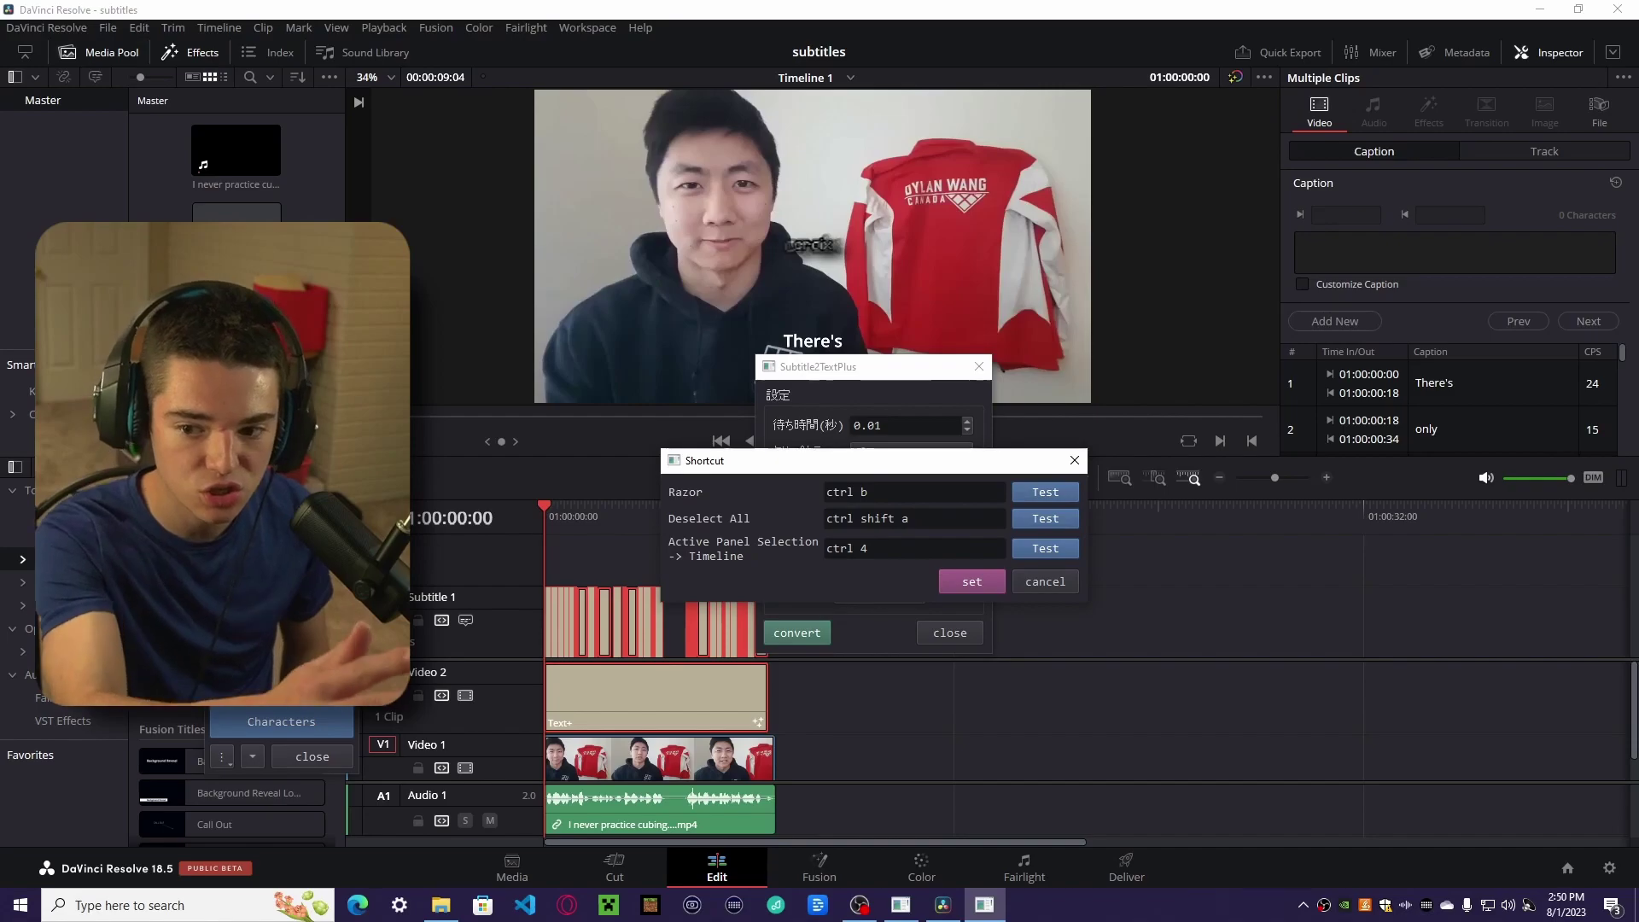
{"action": "left_click", "coordinate": [972, 582]}
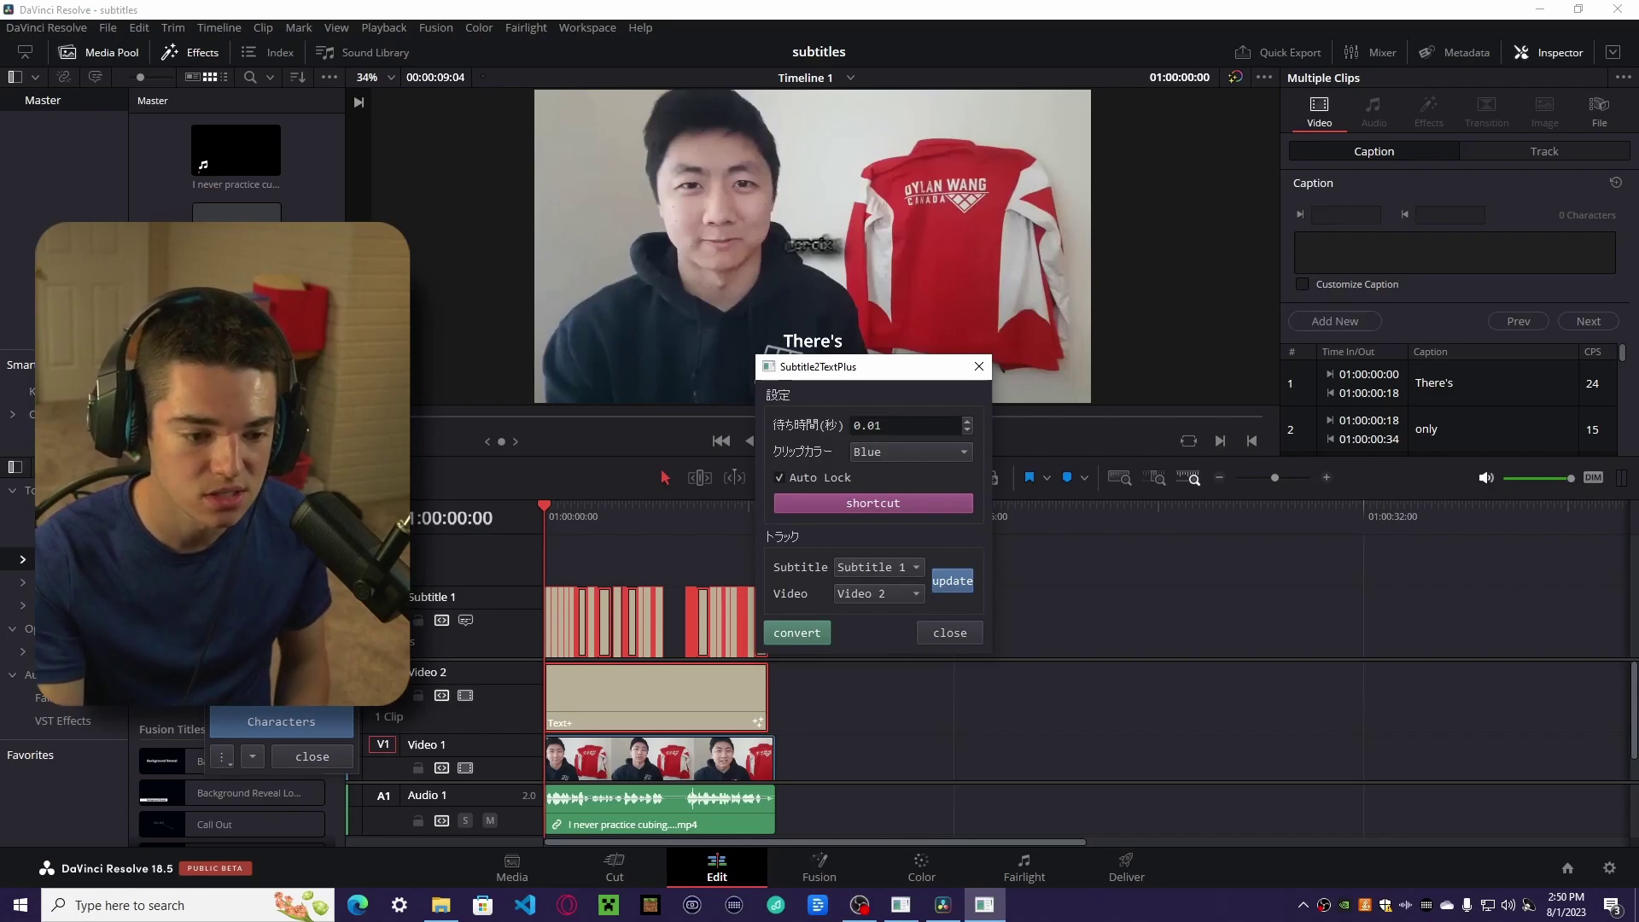
- Convert Subtitle 1 into individual Text+ clips on Video 2 and close the script window
{"action": "left_click", "coordinate": [797, 633]}
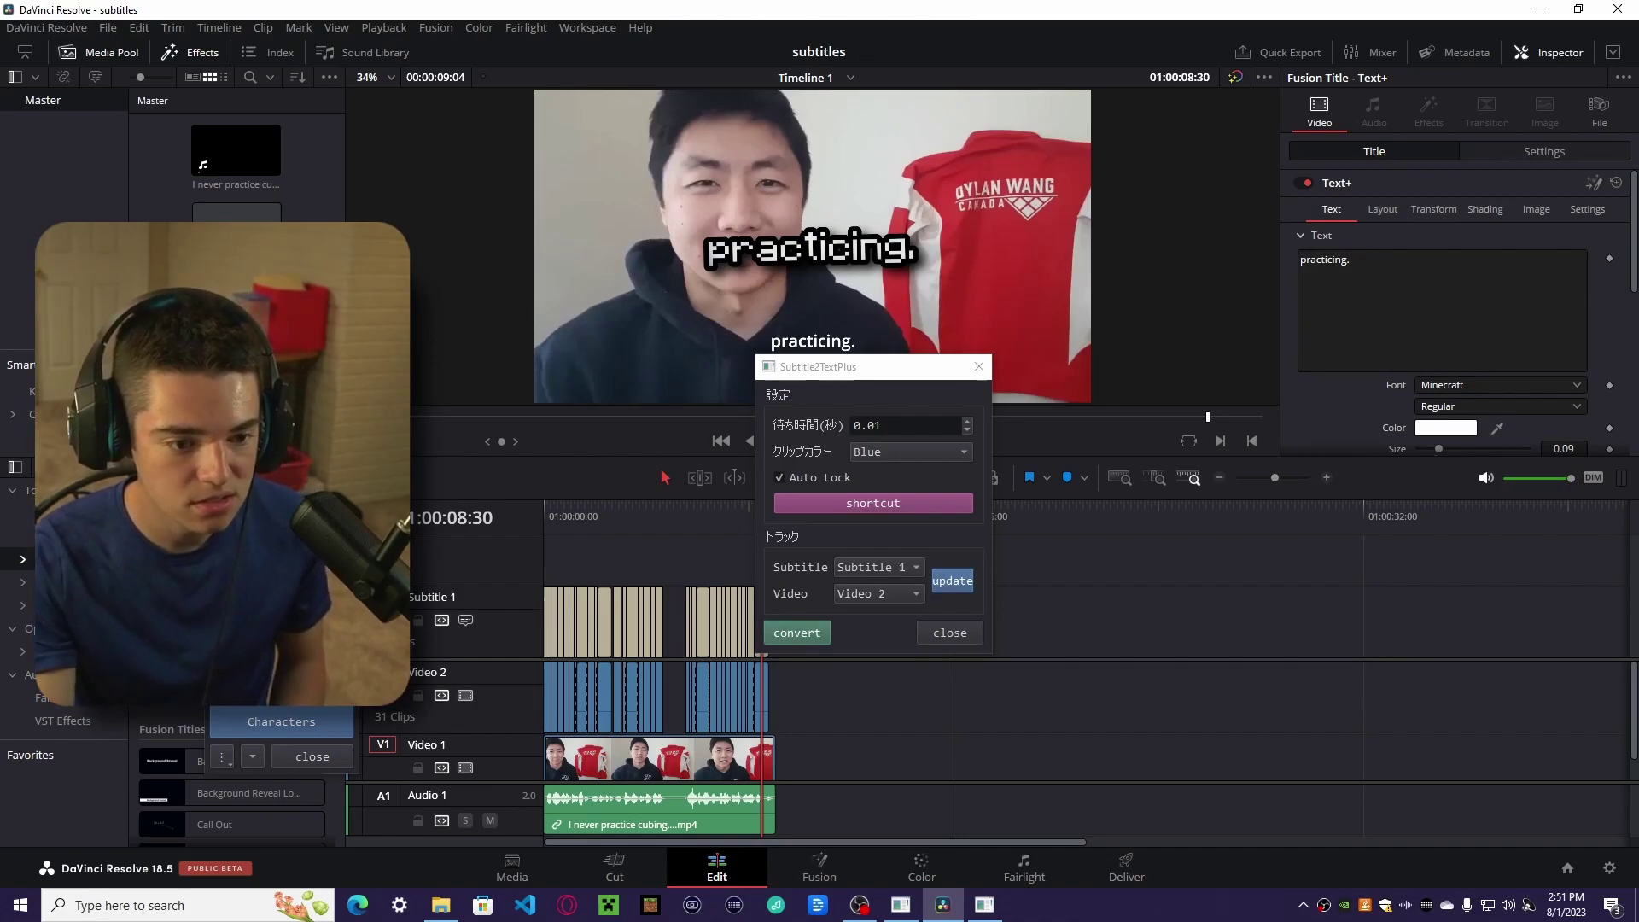
{"action": "left_click_drag", "start_coordinate": [854, 366], "coordinate": [1167, 570]}
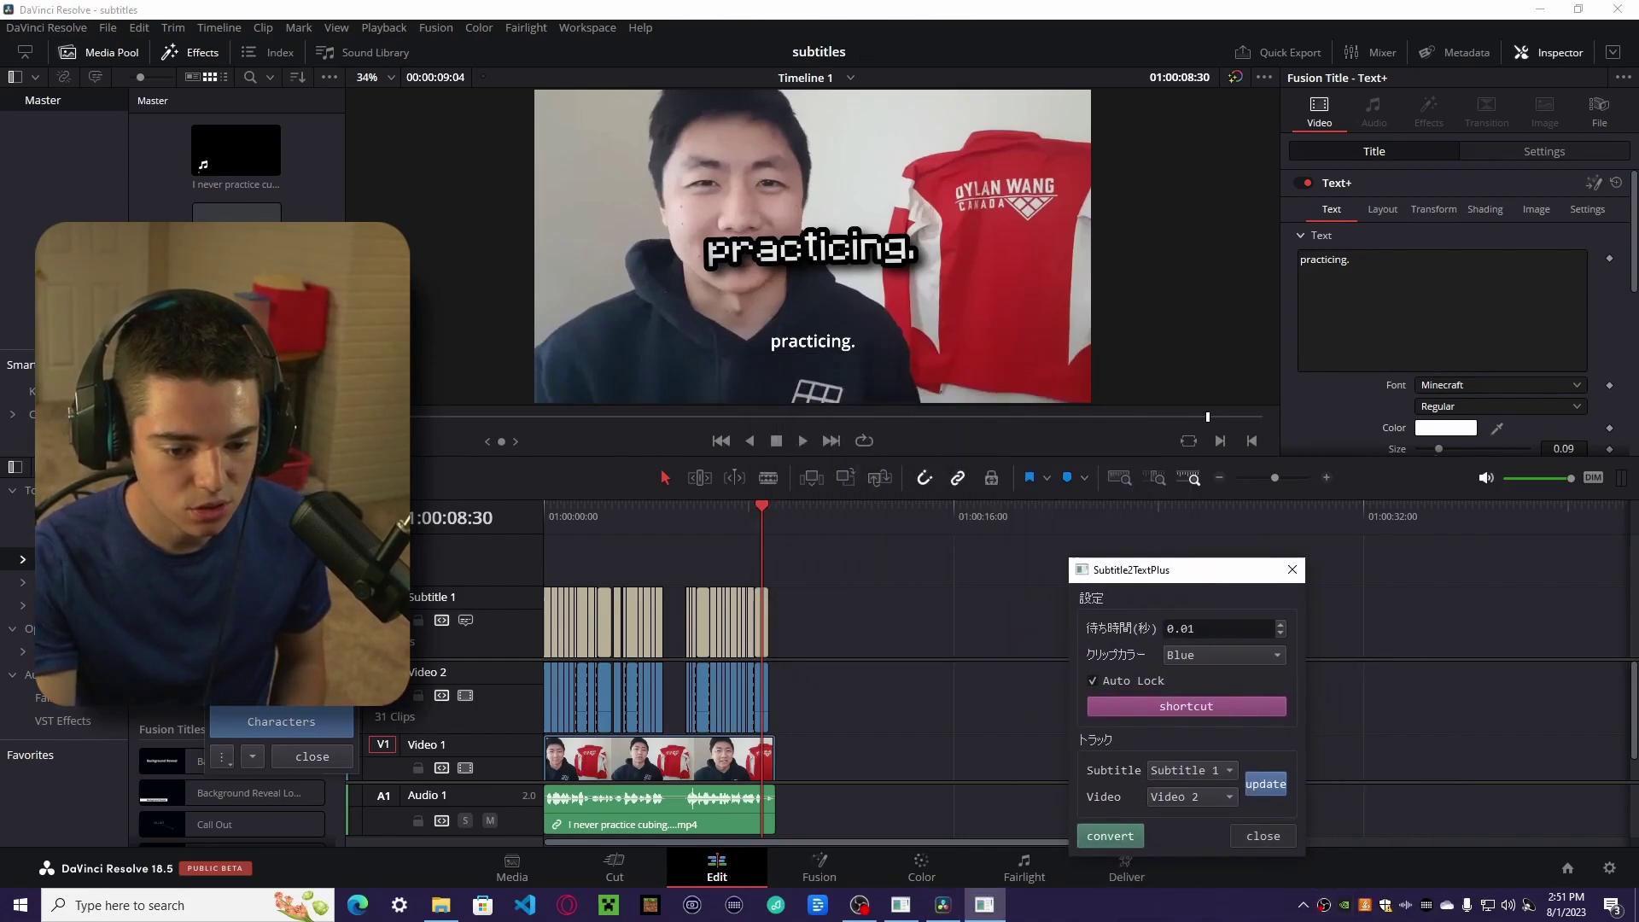
{"action": "left_click", "coordinate": [1293, 569]}
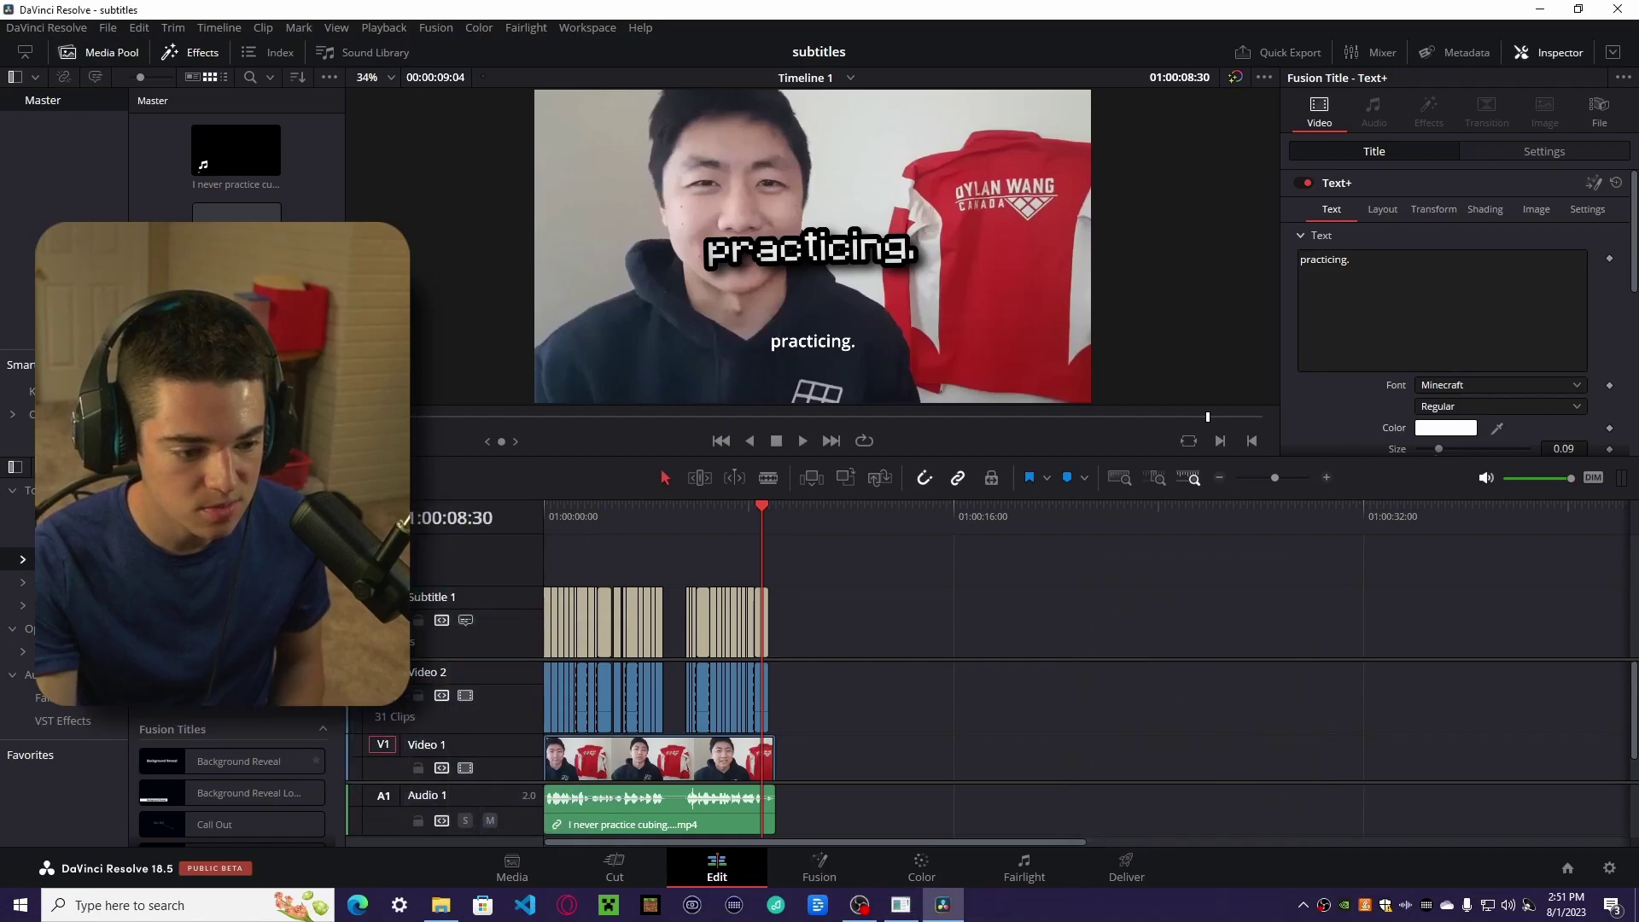
- Play the converted titles from the start of the timeline and delete the Subtitle 1 track
{"action": "left_click_drag", "start_coordinate": [762, 508], "coordinate": [544, 507]}
{"action": "key", "text": "space"}
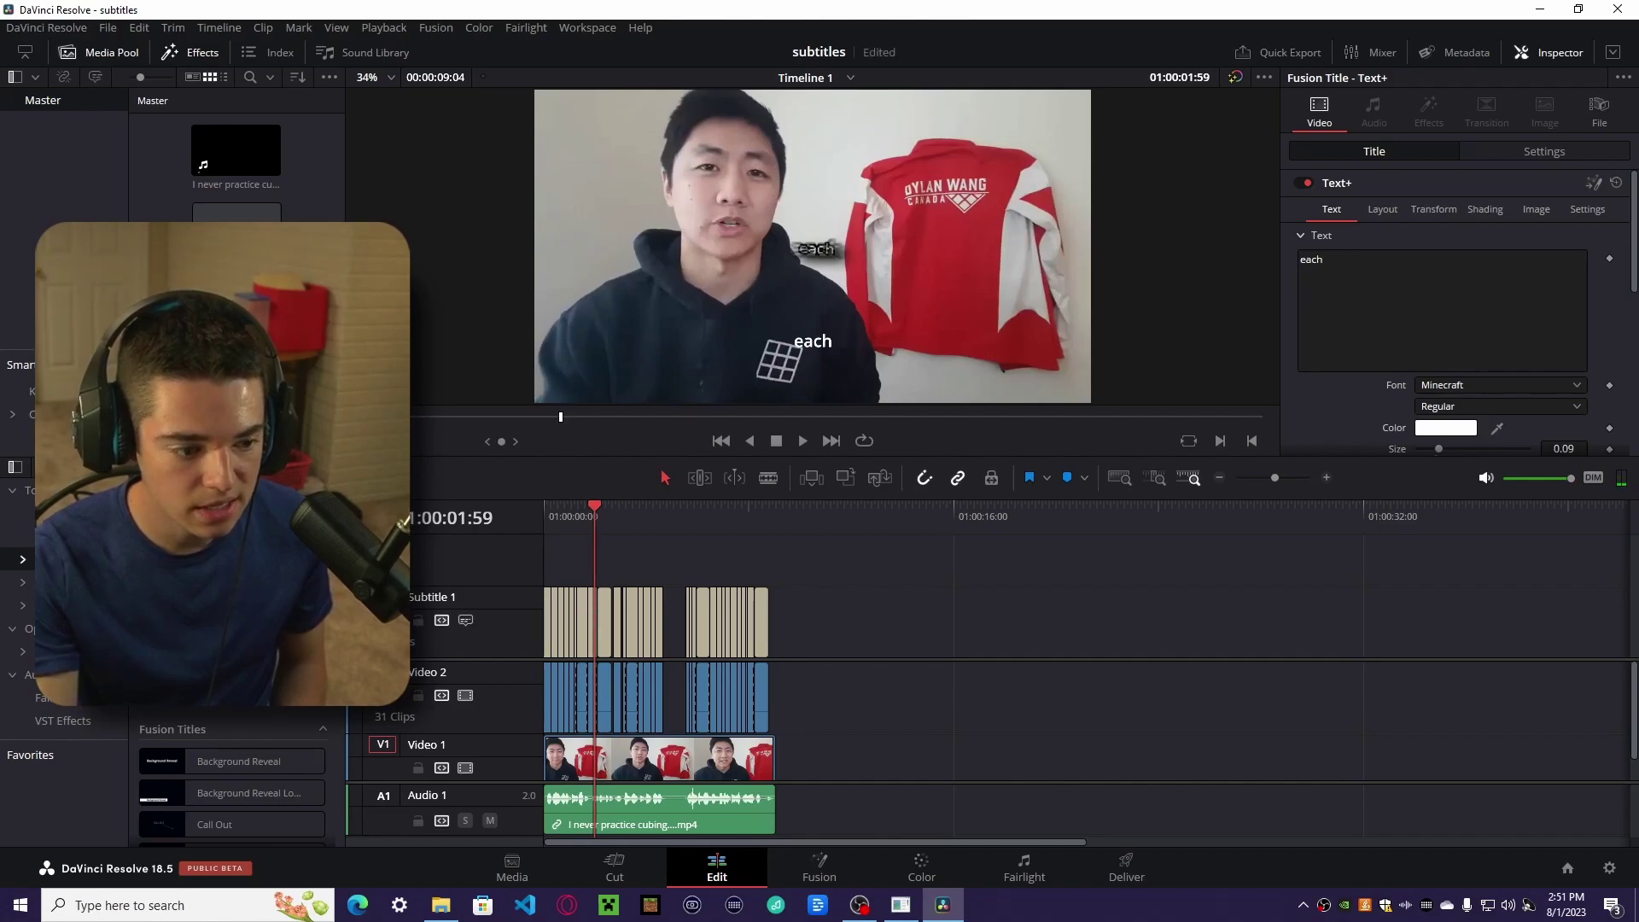
{"action": "right_click", "coordinate": [458, 597]}
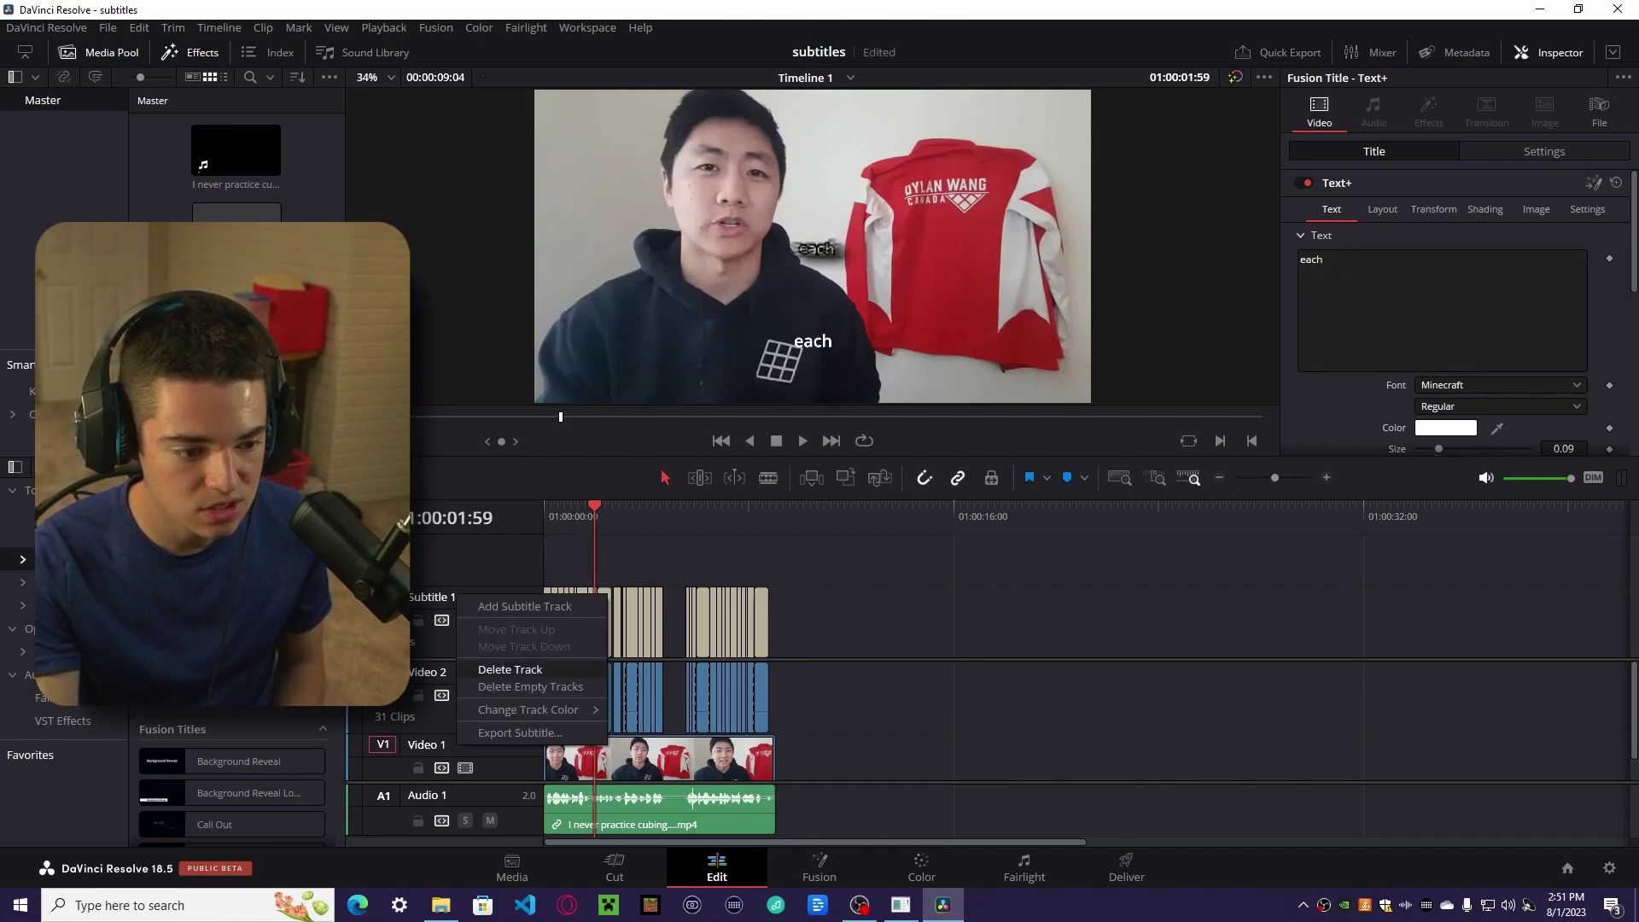
{"action": "left_click", "coordinate": [510, 669]}
- Play the first Text+ title from the timeline start to check its animation without the subtitles
{"action": "left_click_drag", "start_coordinate": [595, 506], "coordinate": [545, 506]}
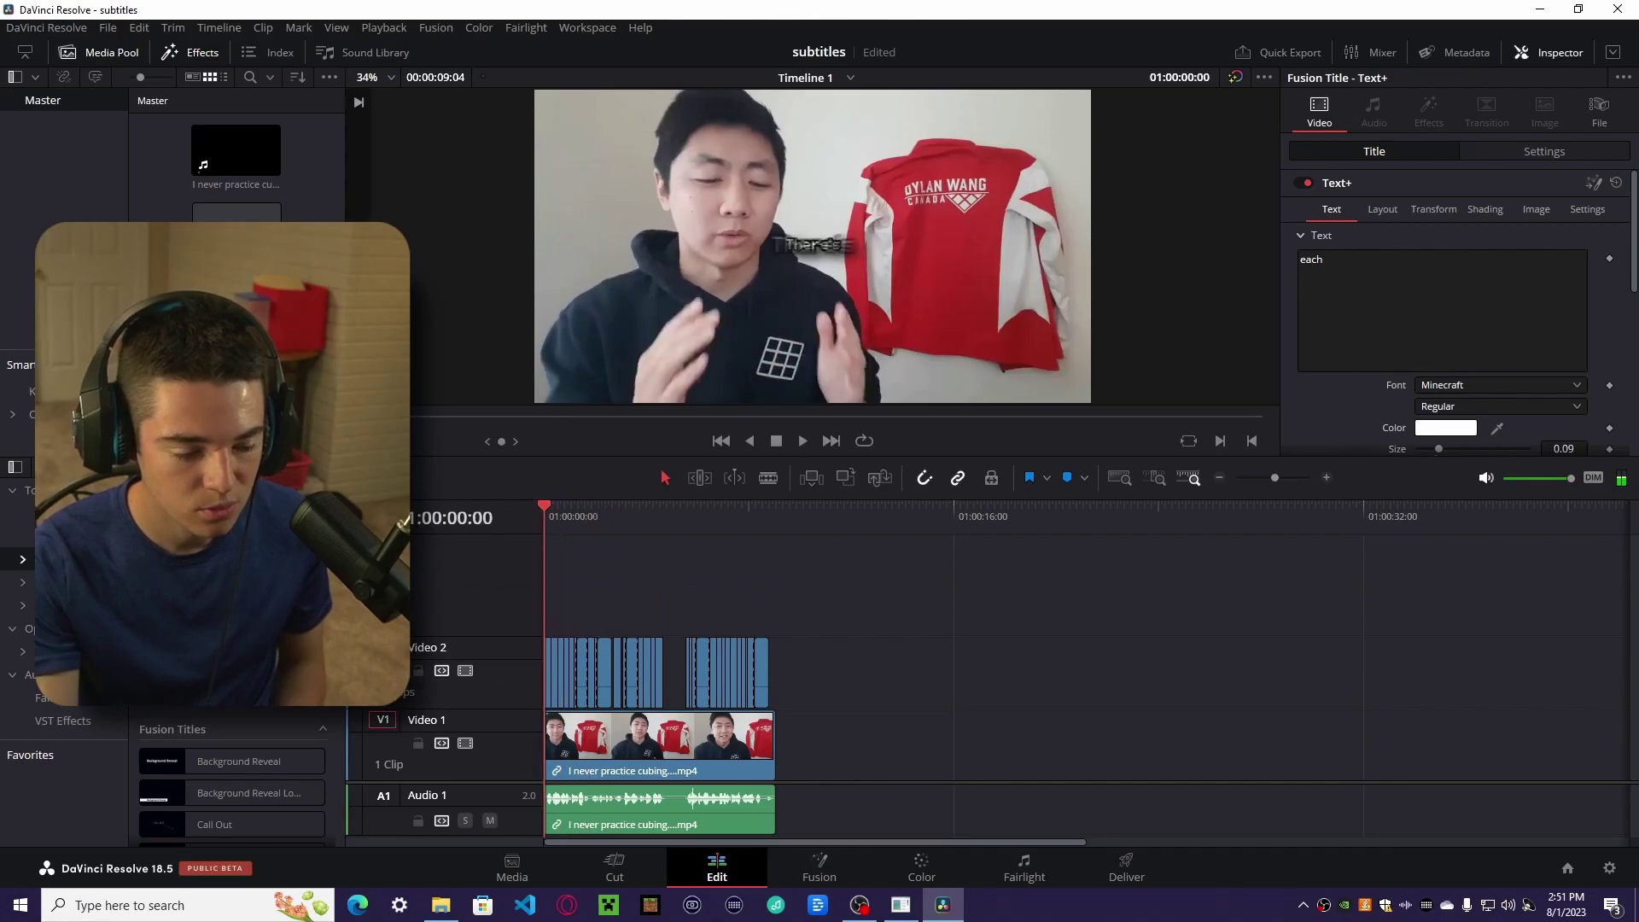
{"action": "key", "text": "ctrl+equal"}
{"action": "key", "text": "ctrl+equal"}
{"action": "key", "text": "ctrl+equal"}
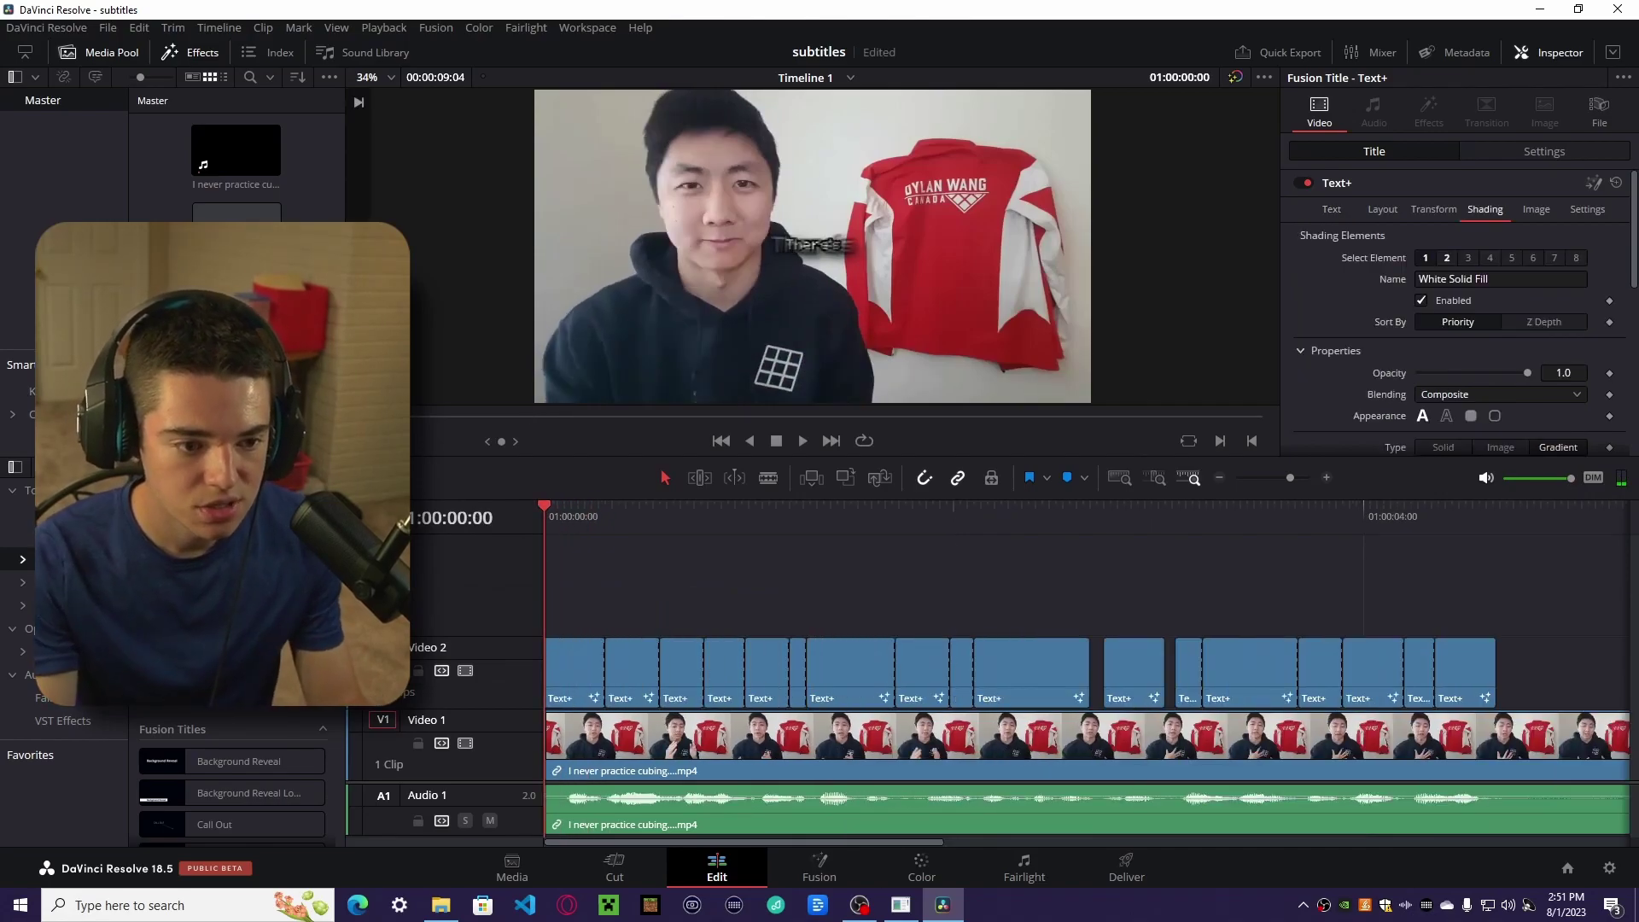
{"action": "key", "text": "space"}
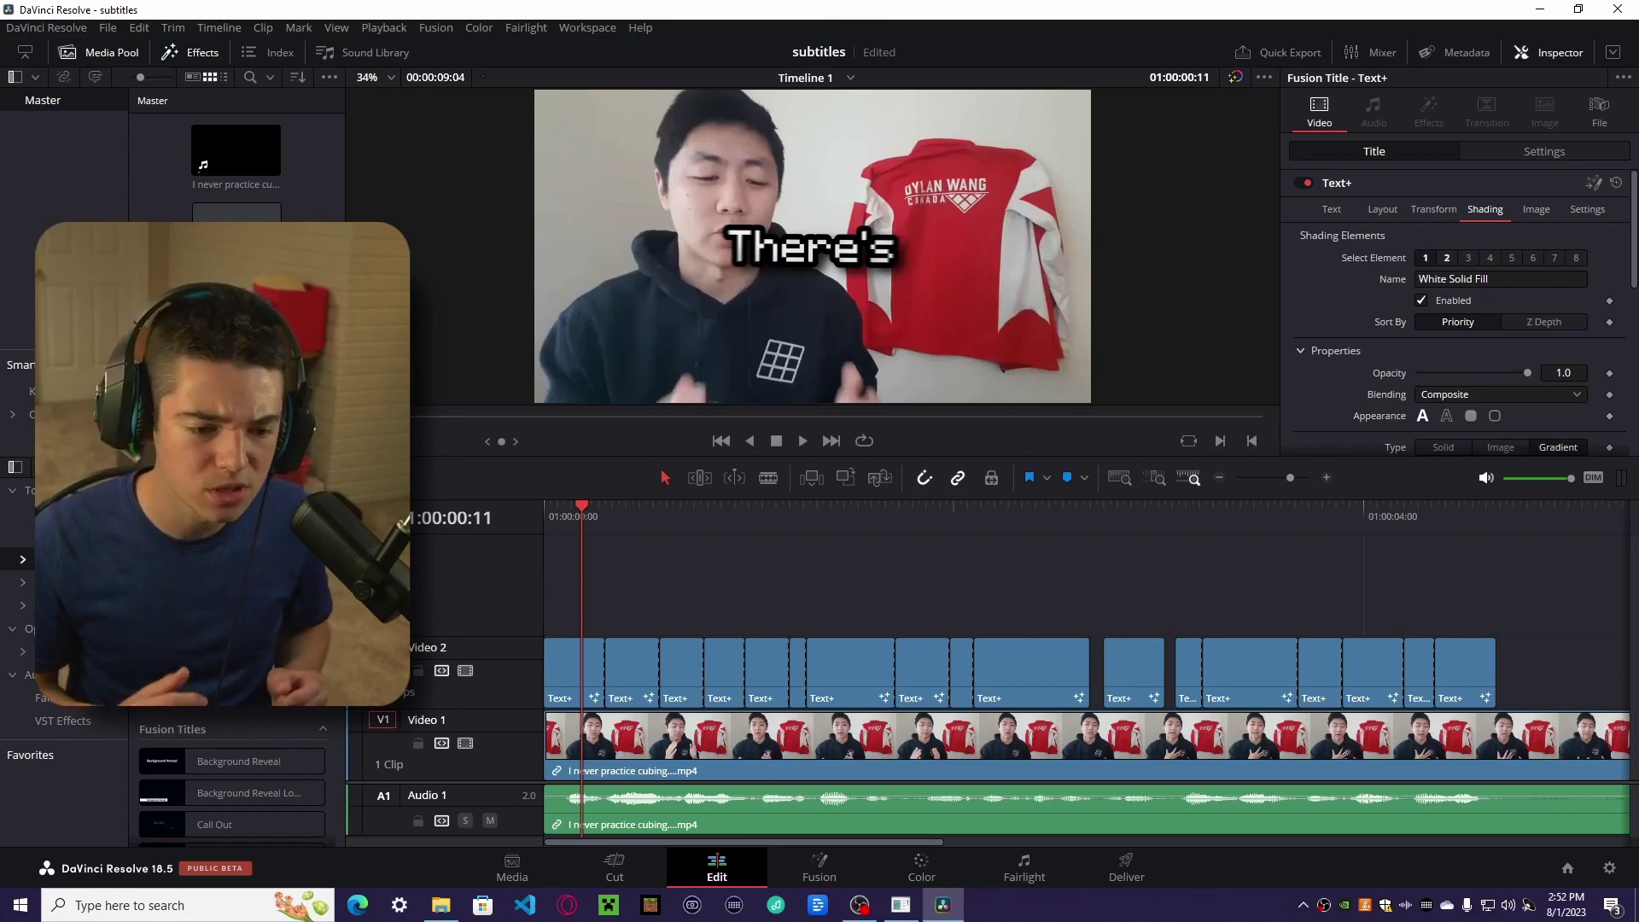
- Combine all the Text+ clips on Video 2 into one compound clip with the default name
{"action": "key", "text": "ctrl+minus"}
{"action": "key", "text": "ctrl+minus"}
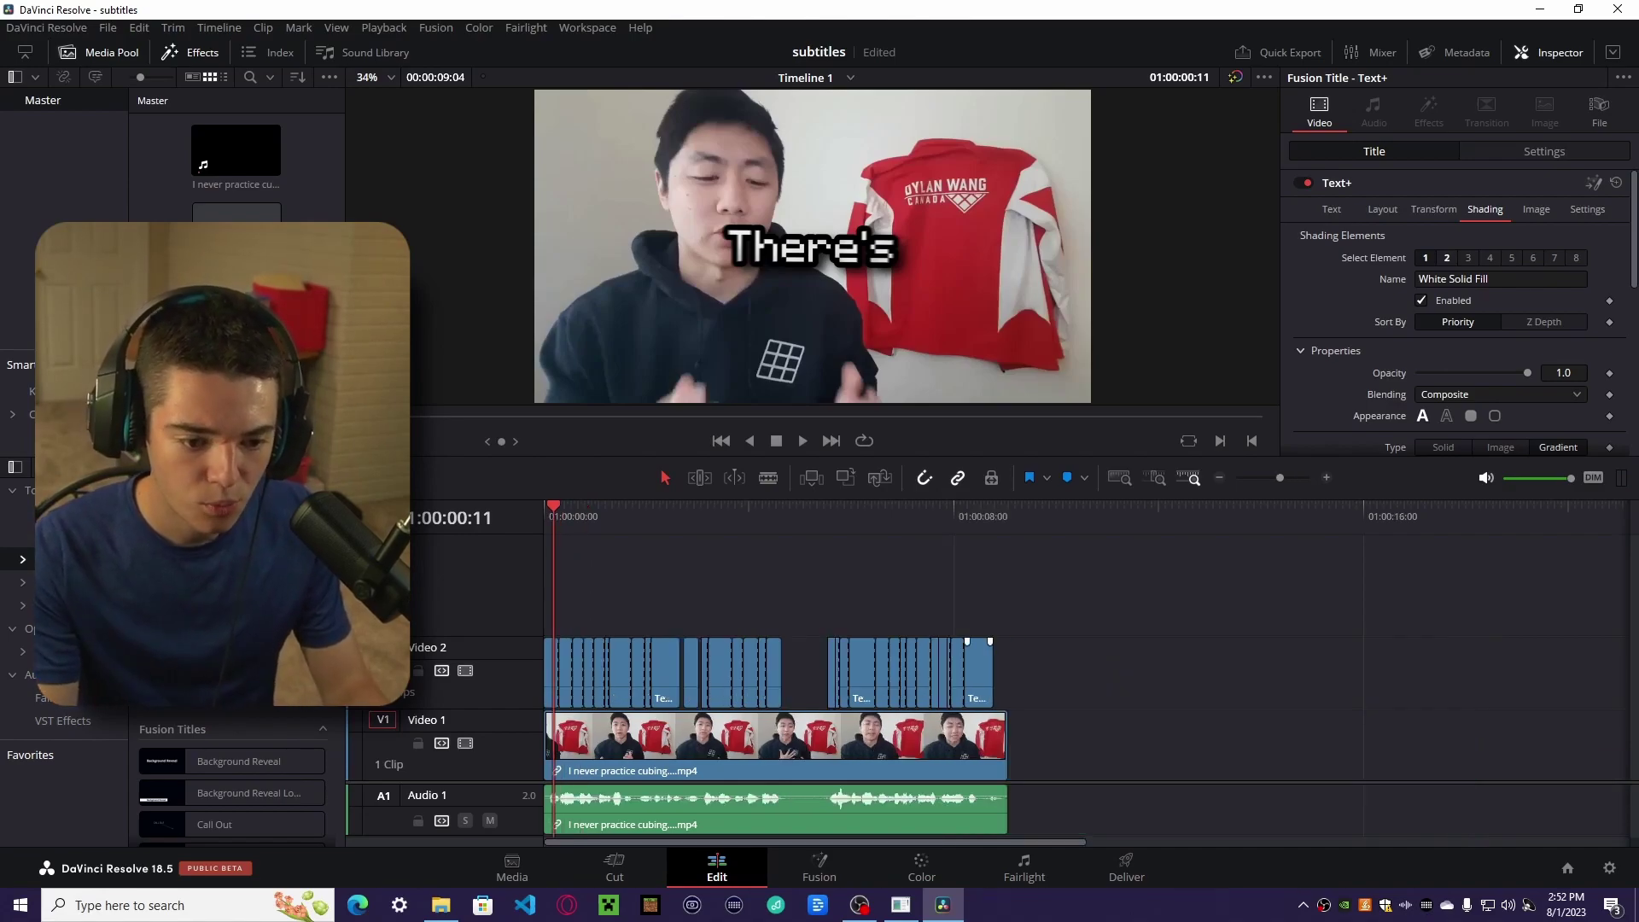
{"action": "left_click_drag", "start_coordinate": [1031, 680], "coordinate": [547, 680]}
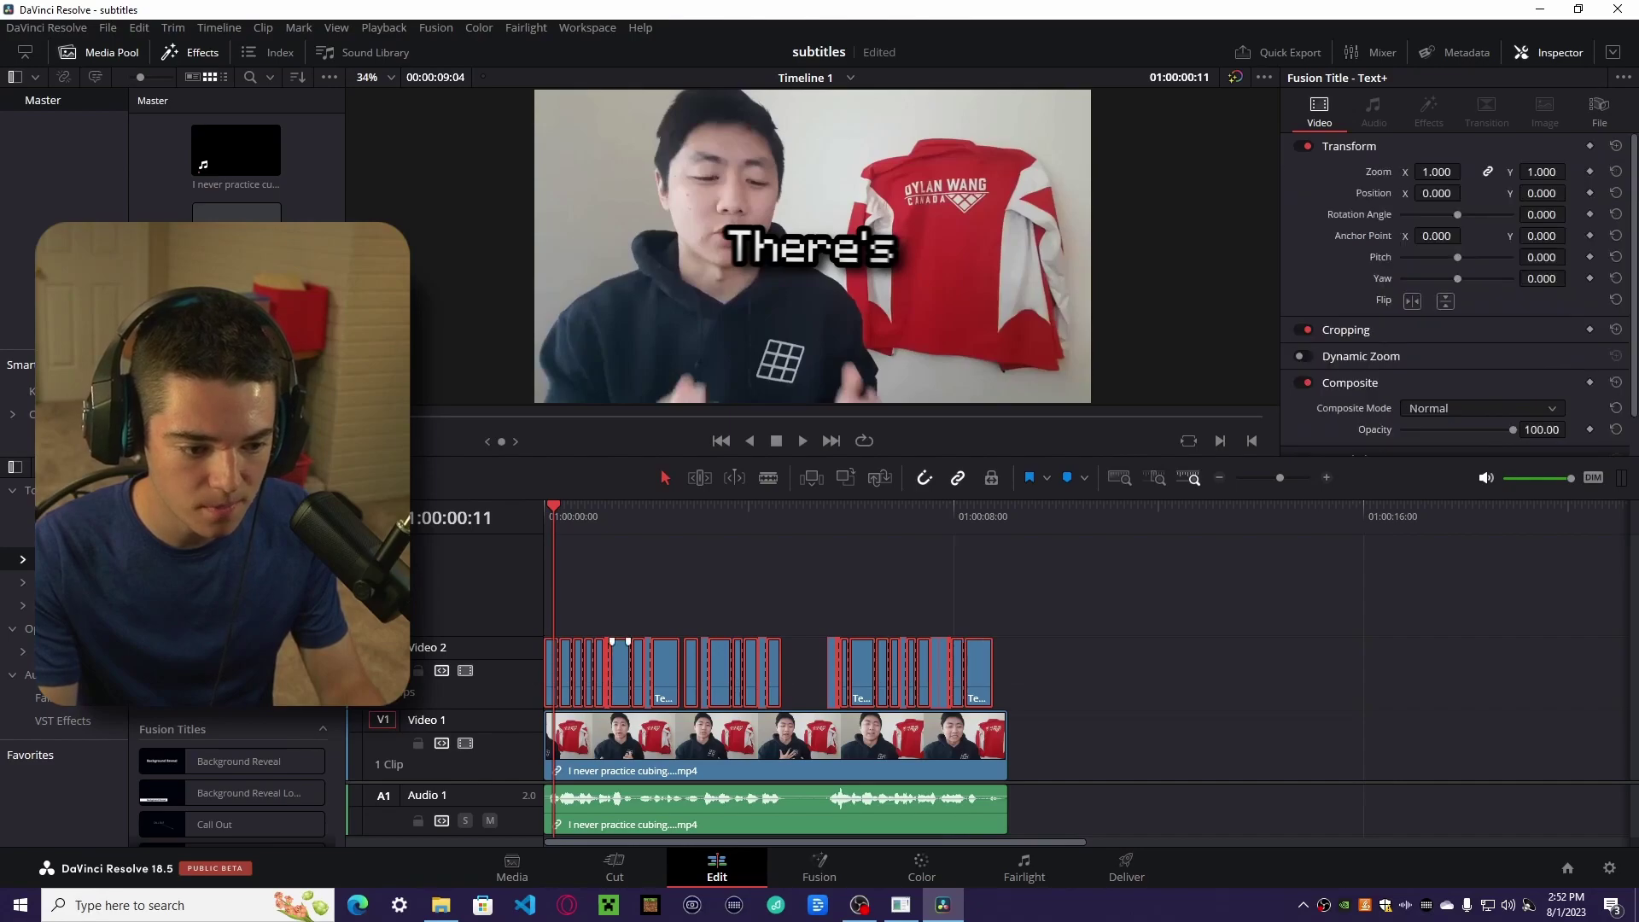
{"action": "right_click", "coordinate": [634, 665]}
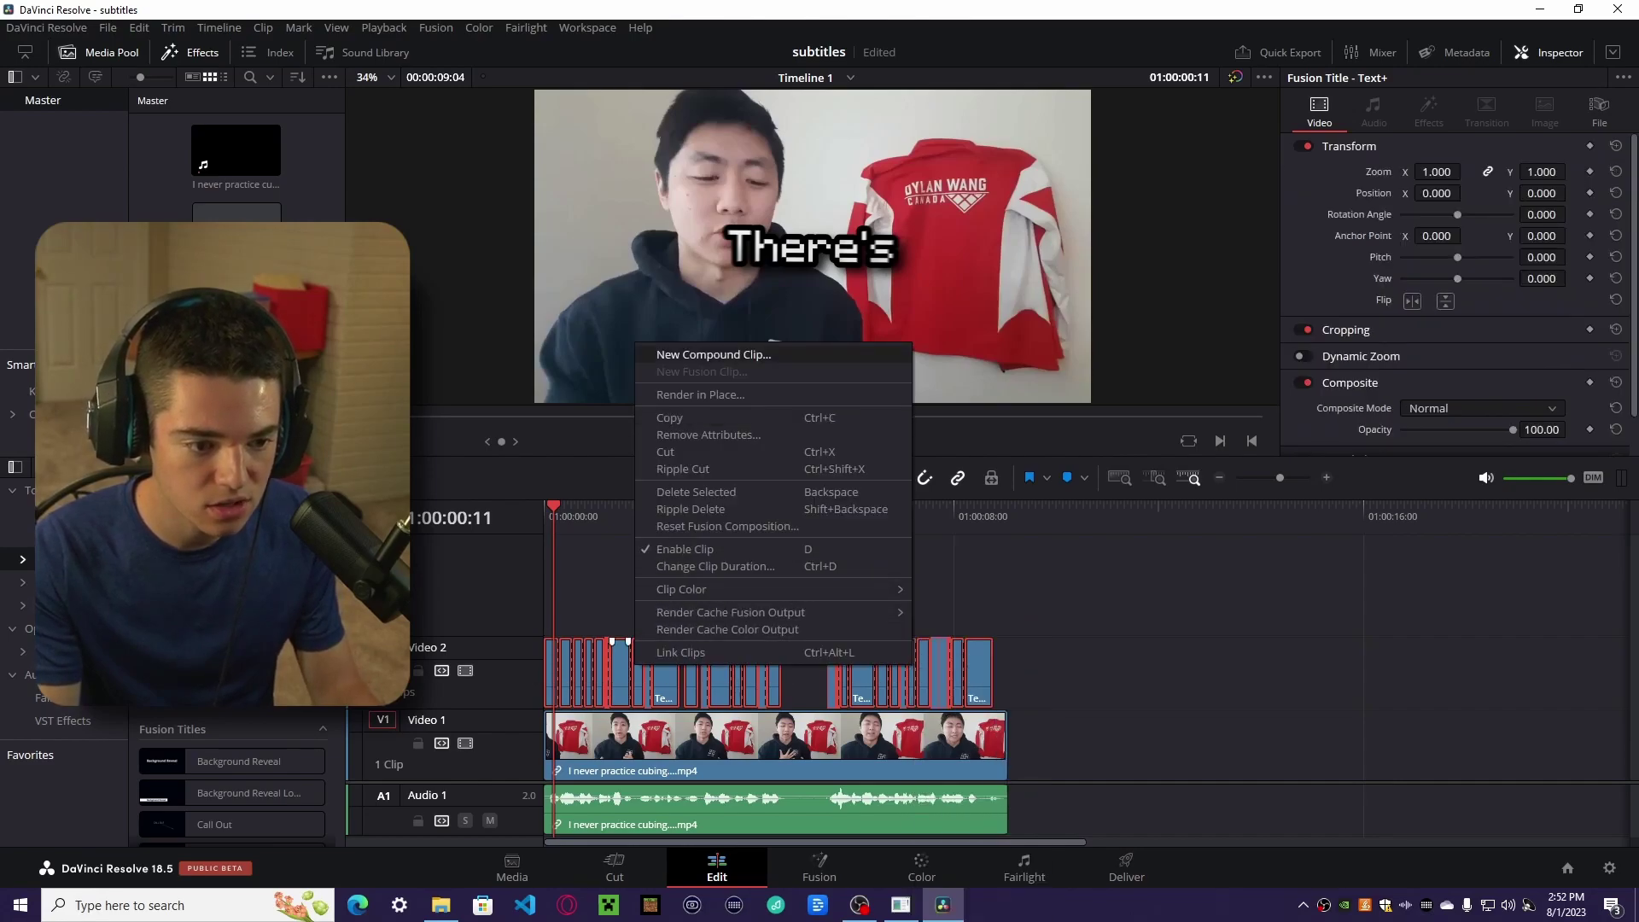
{"action": "left_click", "coordinate": [700, 354]}
{"action": "key", "text": "Return"}
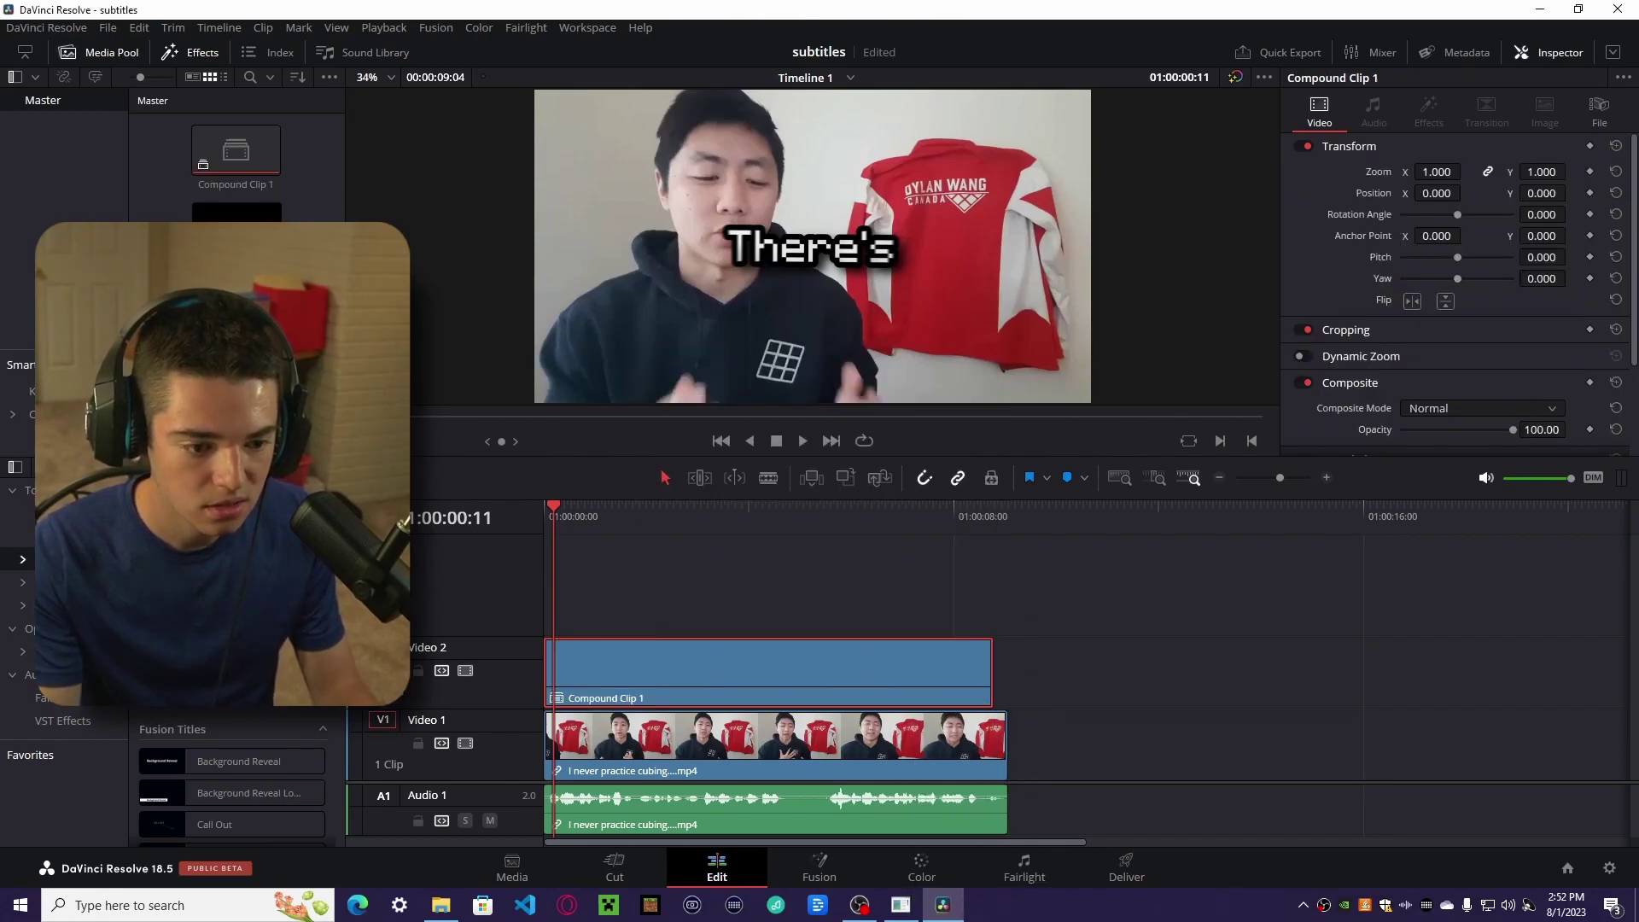
- Set the compound clip's Y position to -352 and play the titles at their lowered position
{"action": "left_click_drag", "start_coordinate": [1542, 193], "coordinate": [1568, 193]}
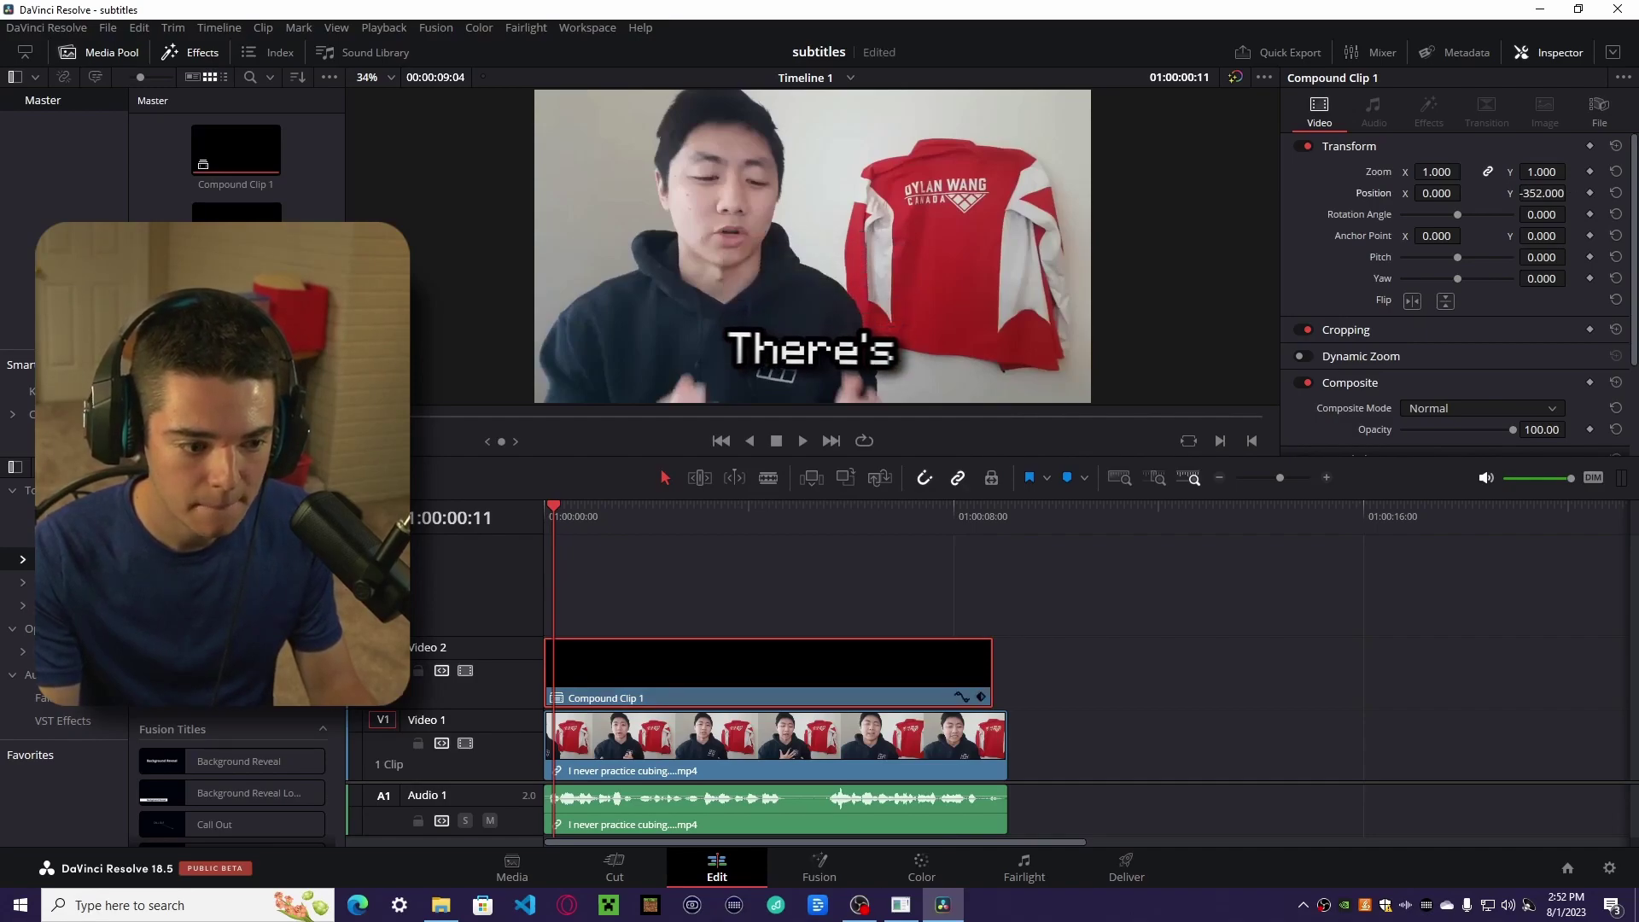
{"action": "key", "text": "space"}
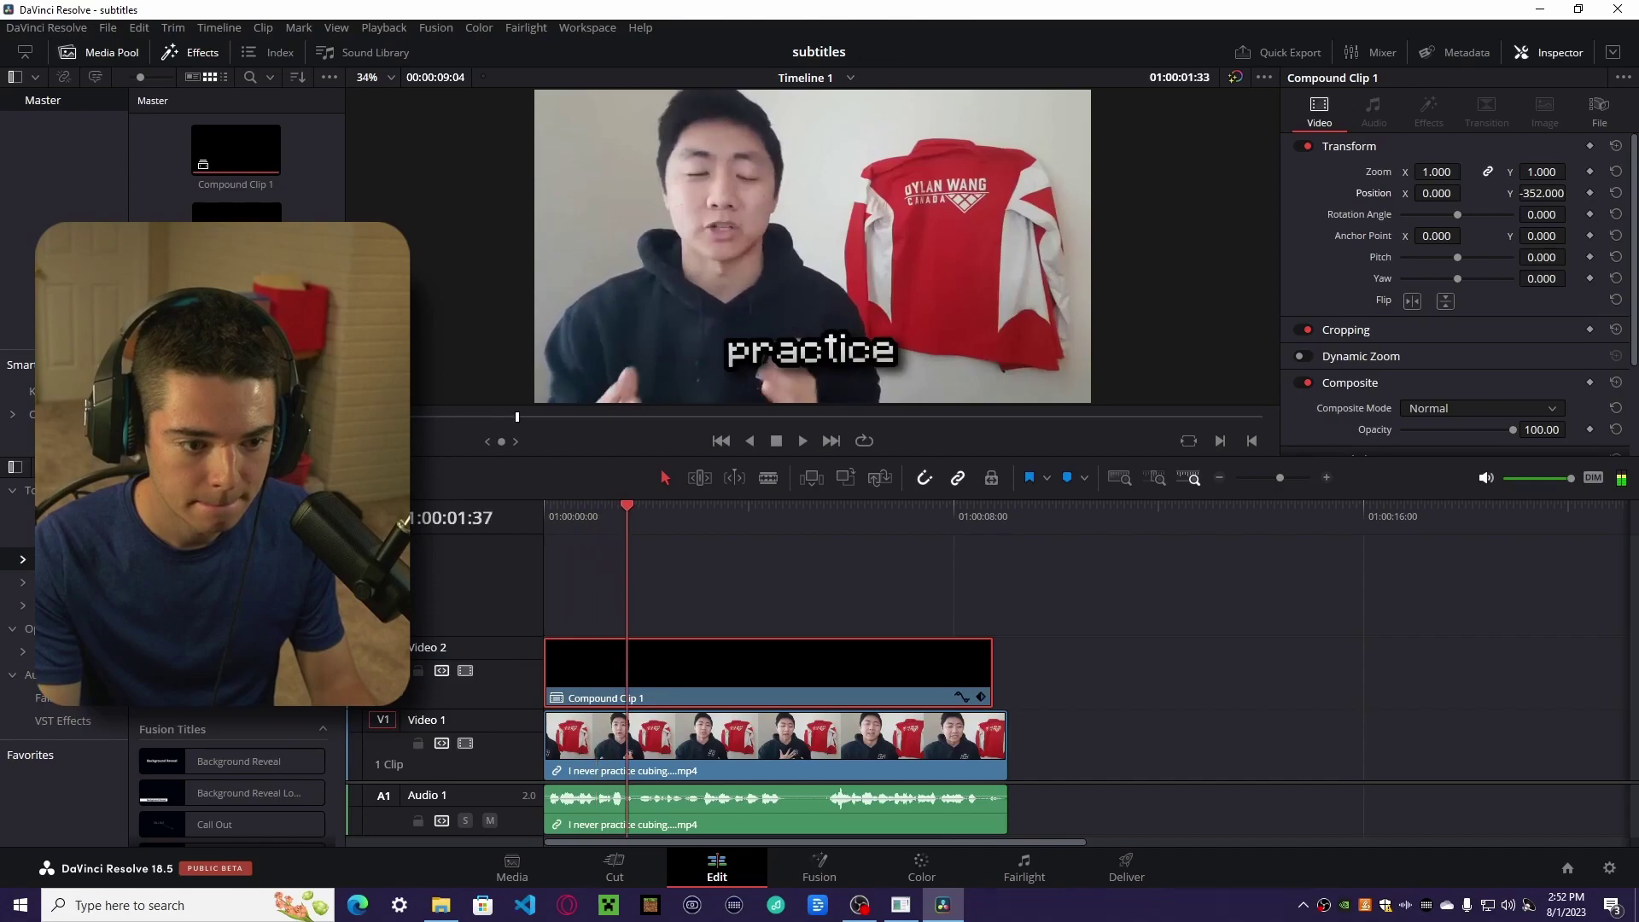